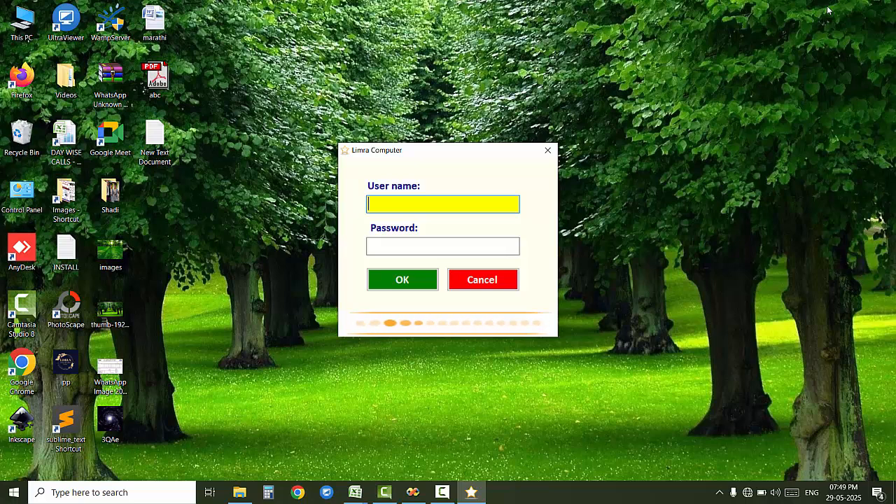
Step: Log in with user name admin and the account password
text(admin)
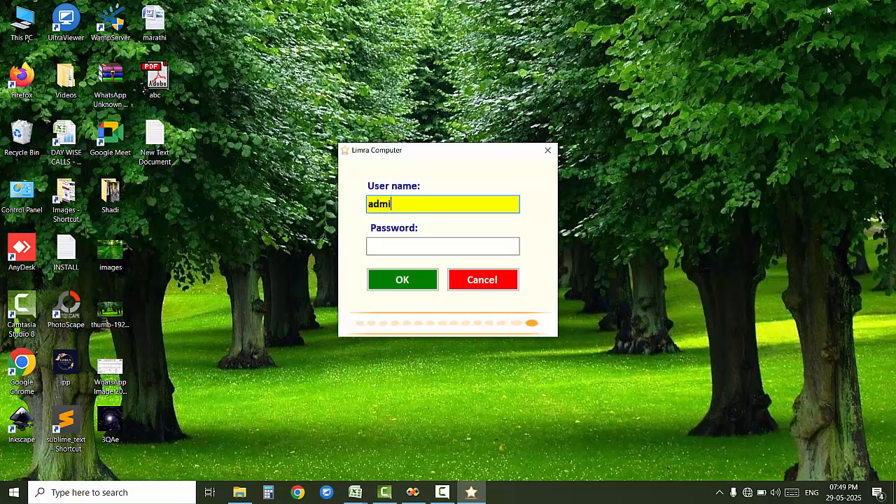
key(Tab)
text(admin)
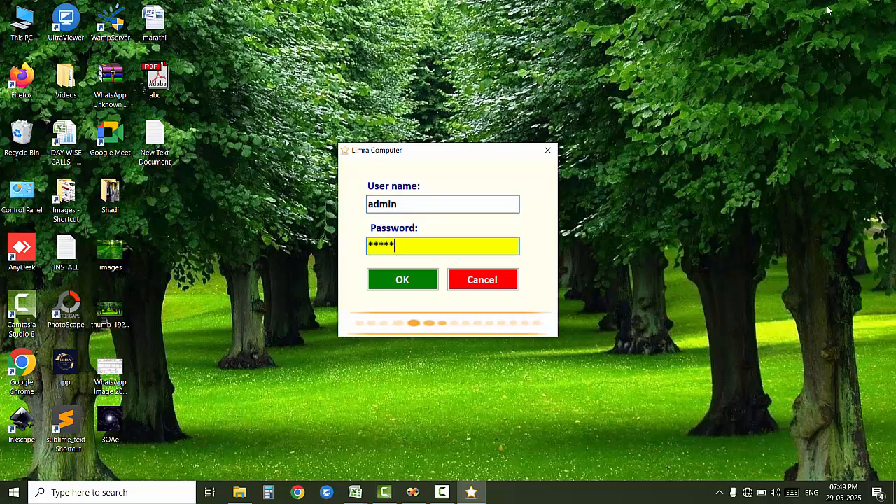
key(Tab)
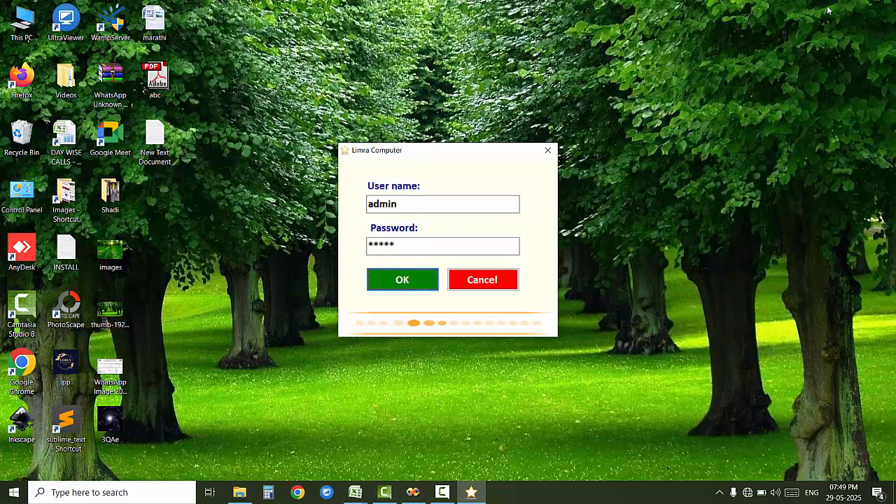
key(Return)
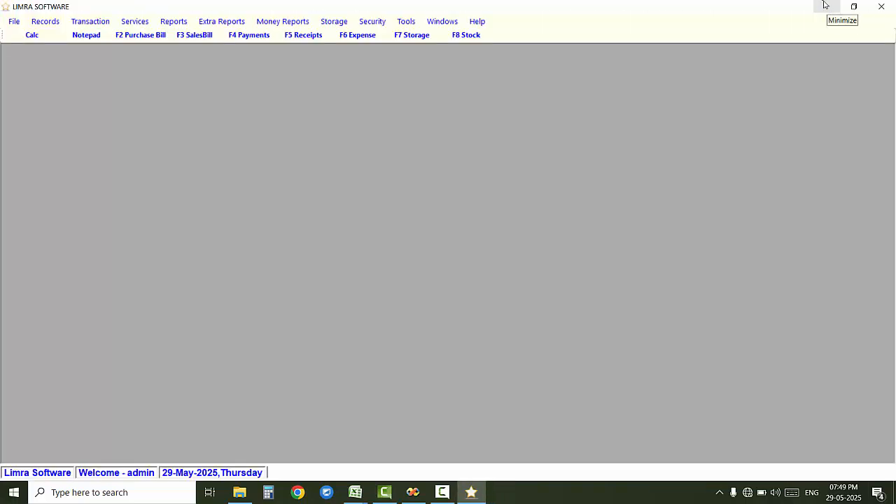
Step: Glance at the Security menu, then open Records > Customer Master
click(371, 22)
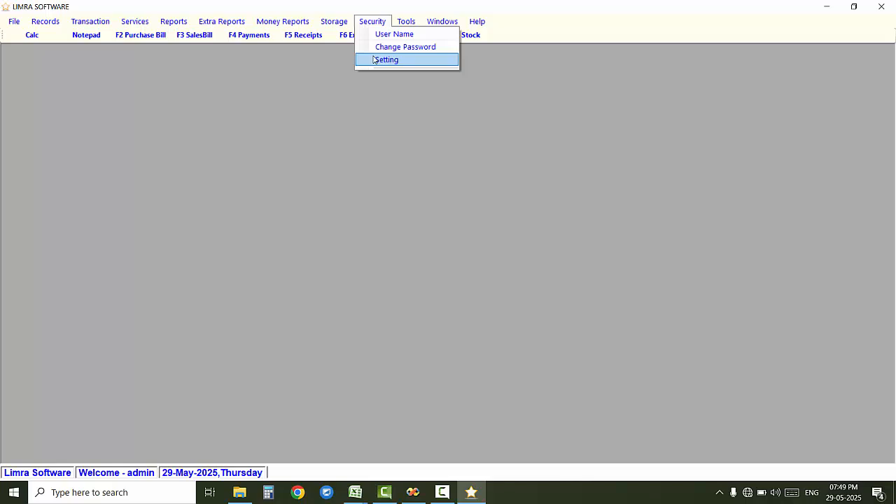
click(278, 119)
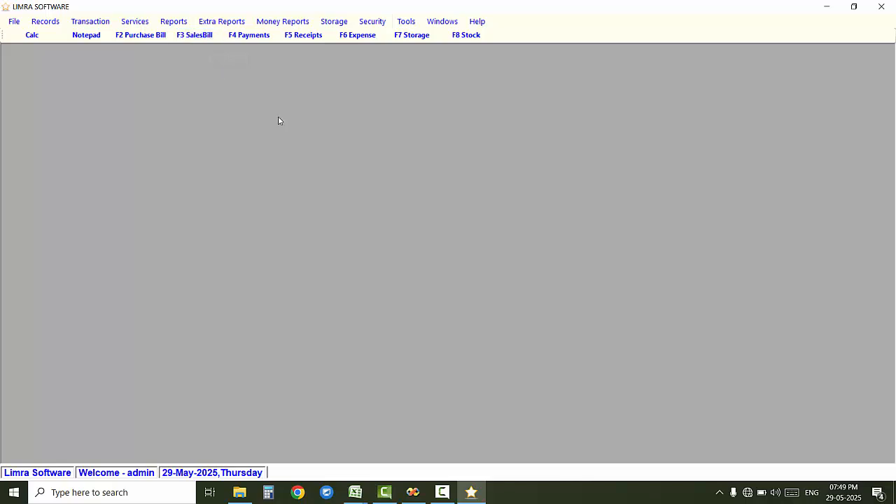
click(40, 25)
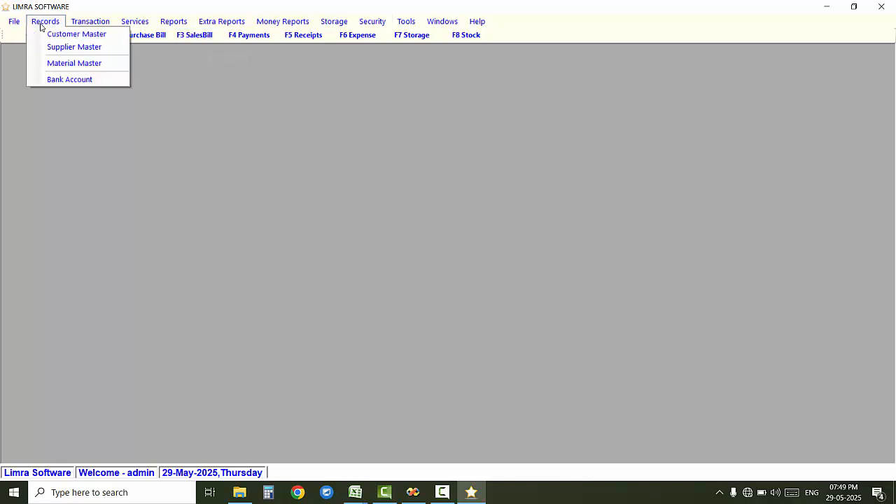
click(42, 35)
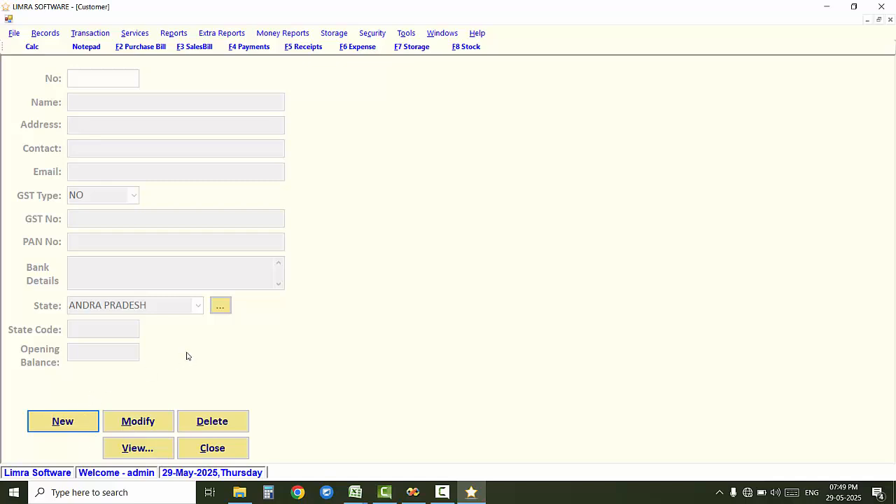
Step: Start a new customer and enter the customer's name, address Pune and contact number
key(Return)
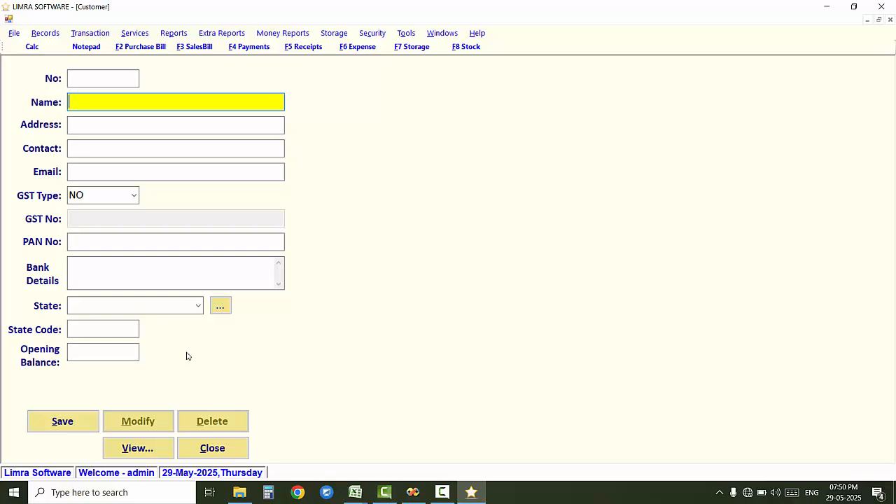
key(Return)
text(Pune)
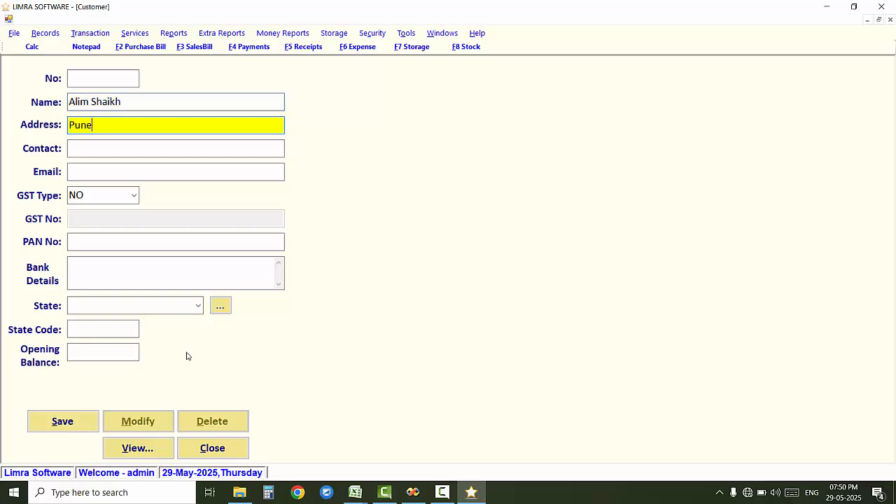
key(Return)
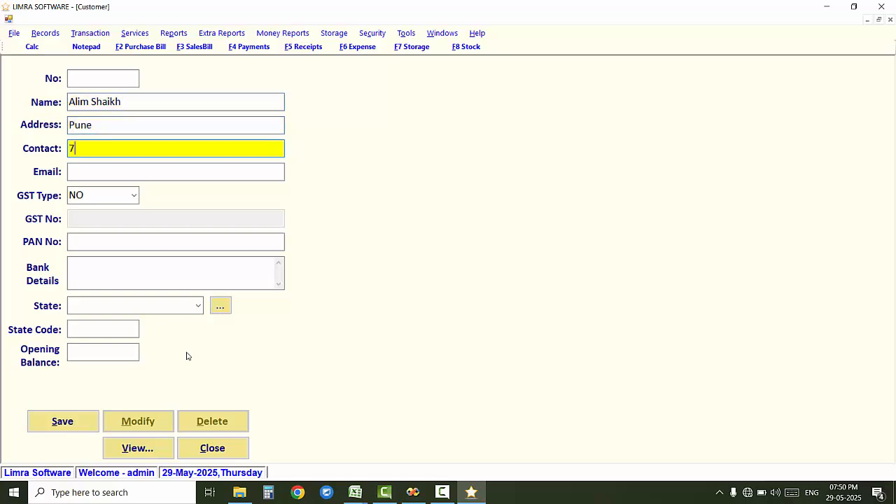
key(Return)
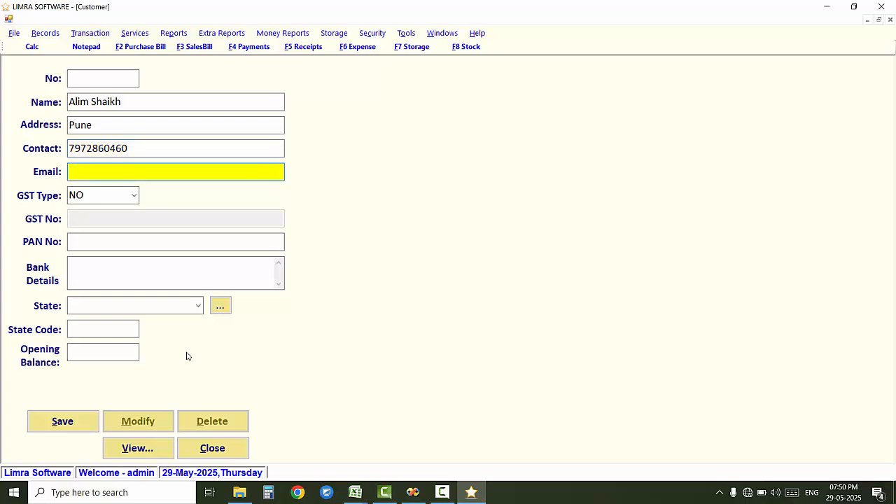
key(Return)
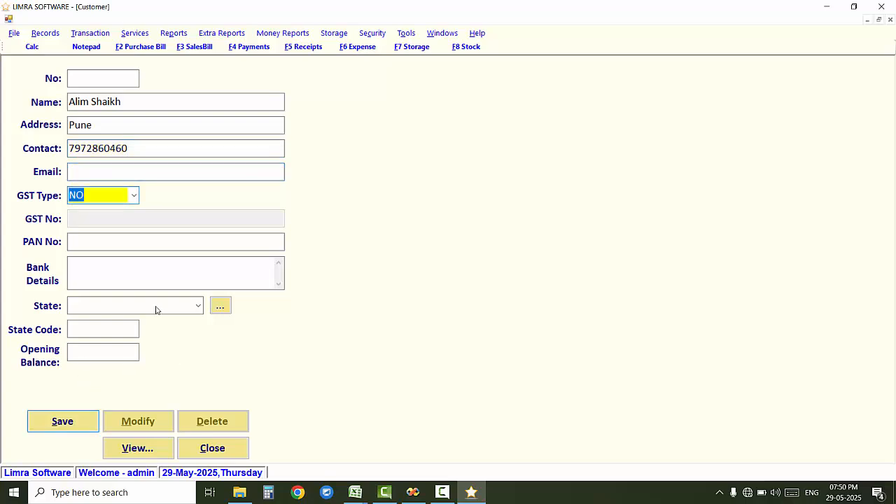
Step: Set GST type NO, state MHARASHATRA (code 27) and opening balance 1500
click(132, 196)
click(128, 210)
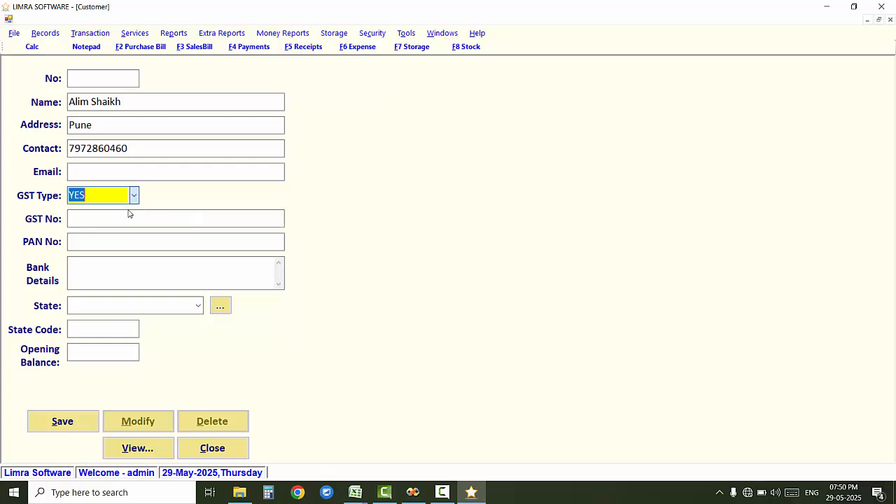
click(133, 196)
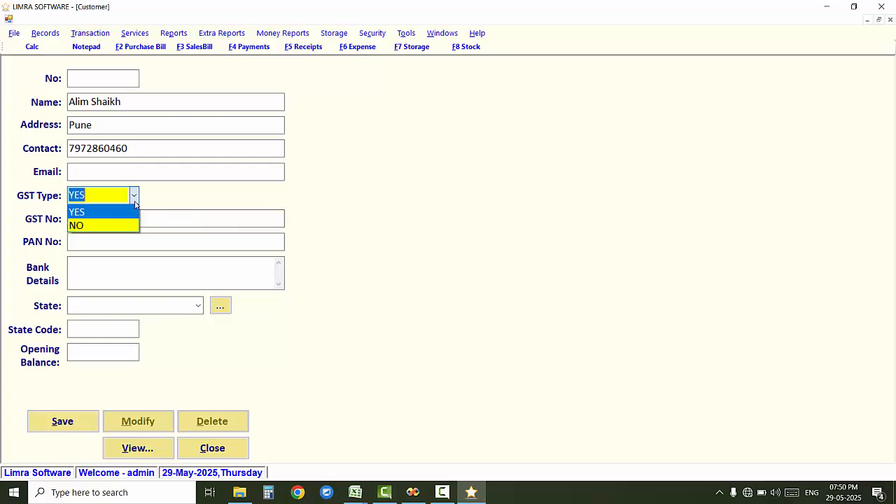
click(128, 226)
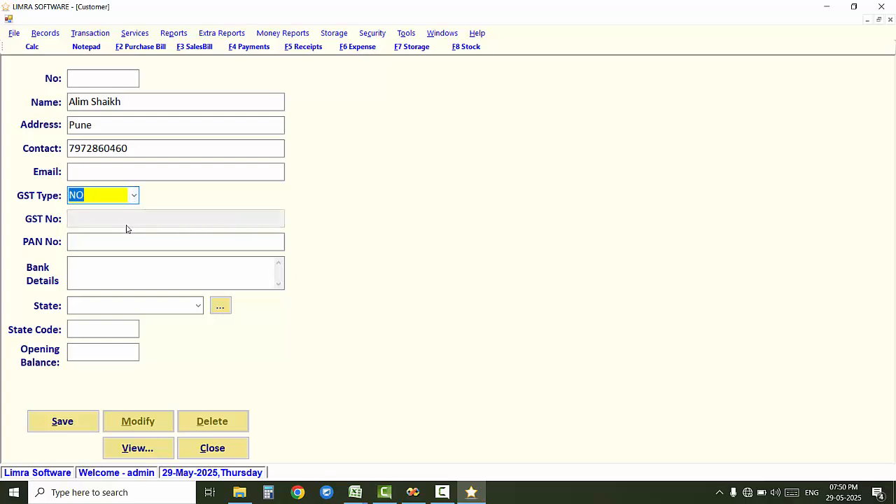
click(119, 243)
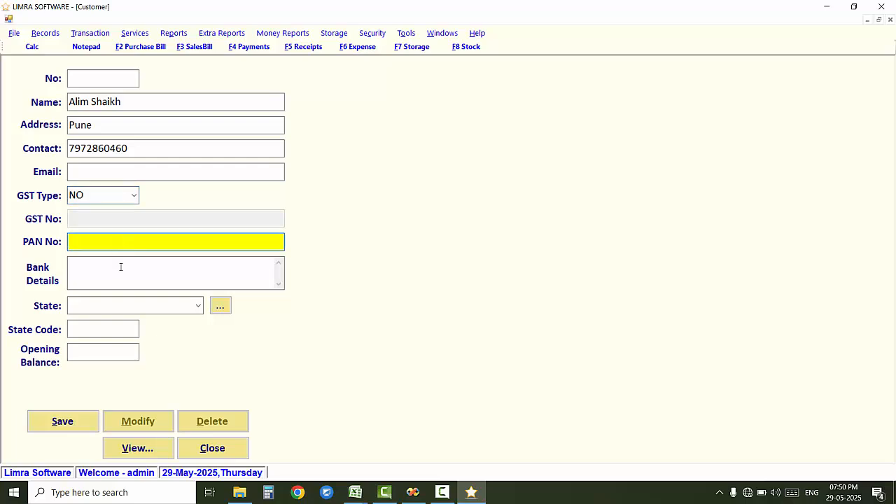
click(119, 271)
click(199, 306)
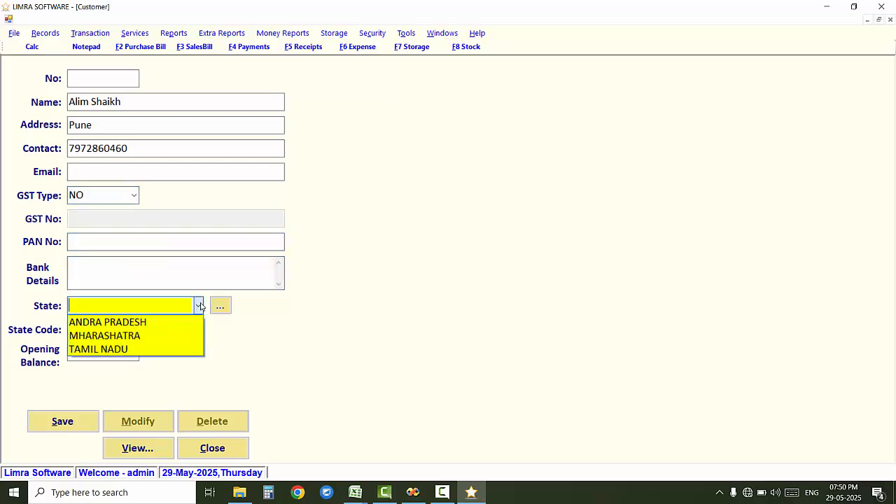
click(180, 334)
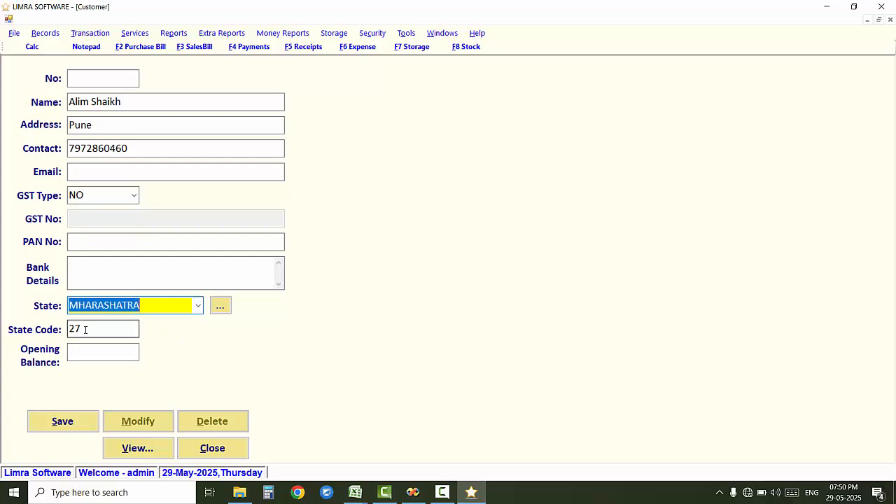
drag(80, 328, 65, 331)
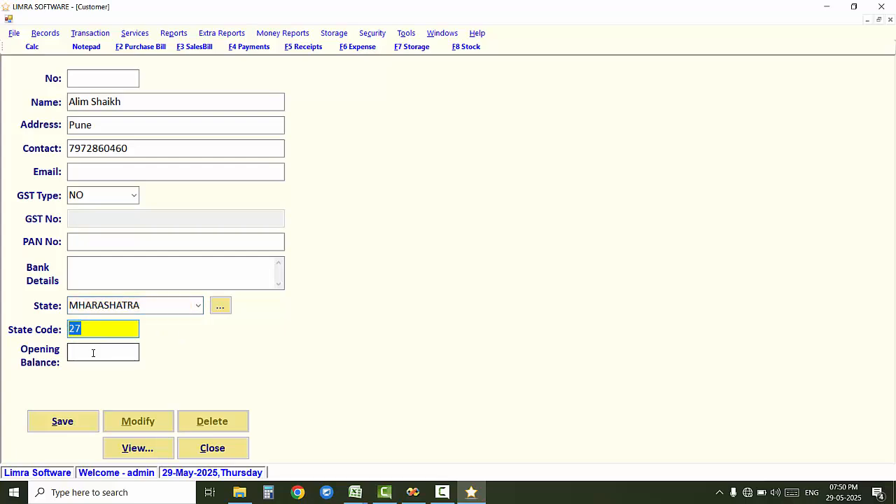
click(93, 353)
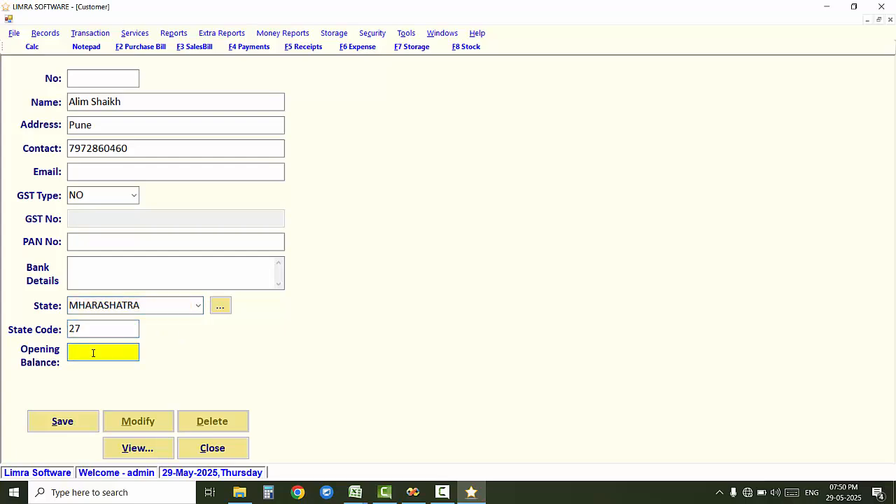
text(1500)
Step: Save the customer as record 4, check it in the customer table, and close the form
click(88, 427)
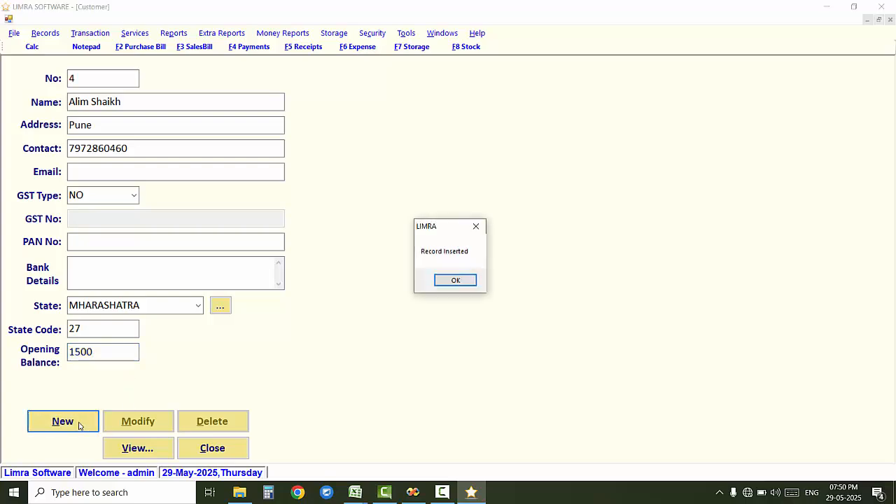
click(455, 281)
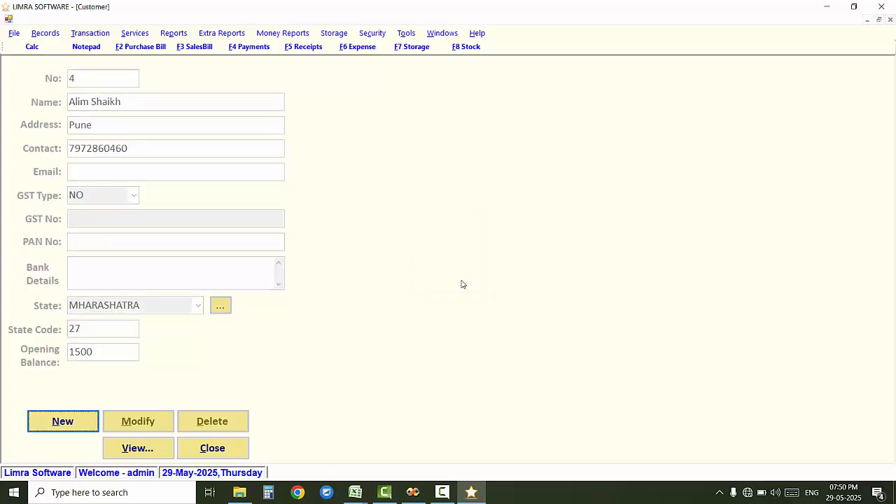
click(137, 448)
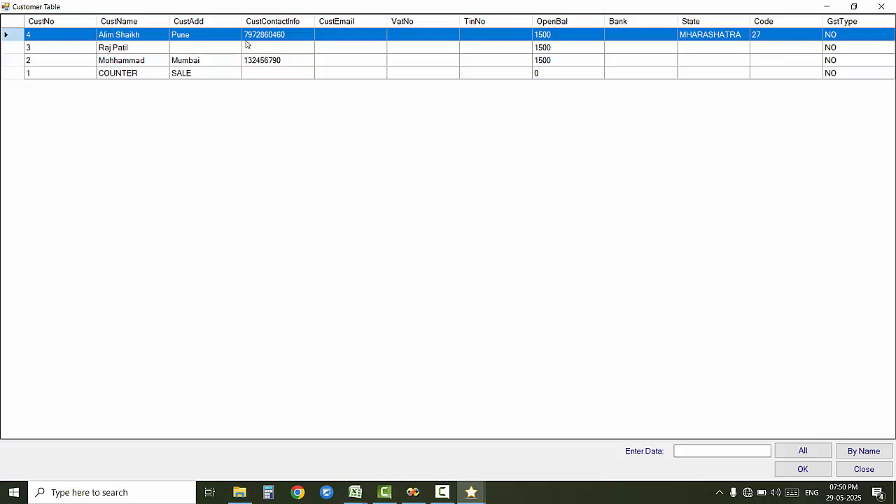
click(816, 470)
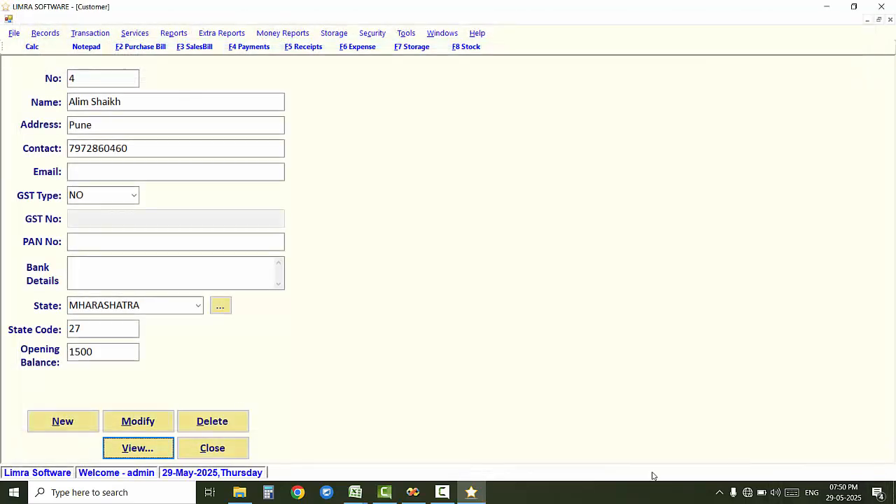
click(126, 347)
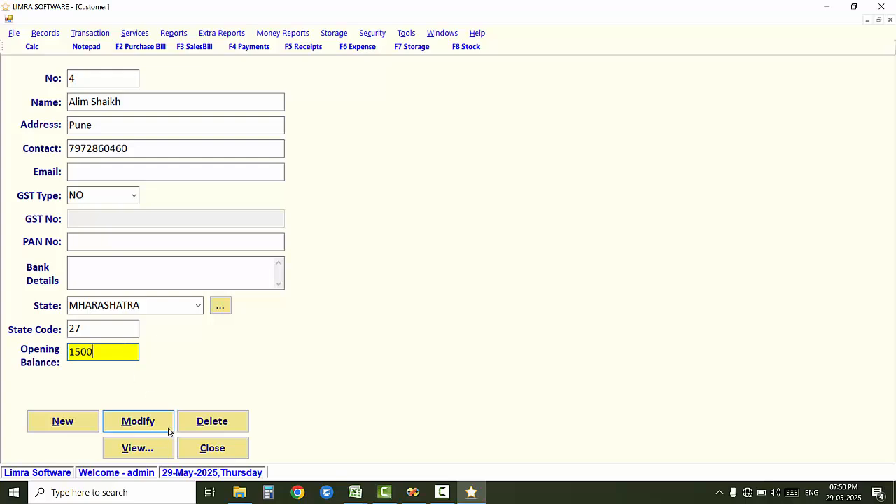
click(238, 448)
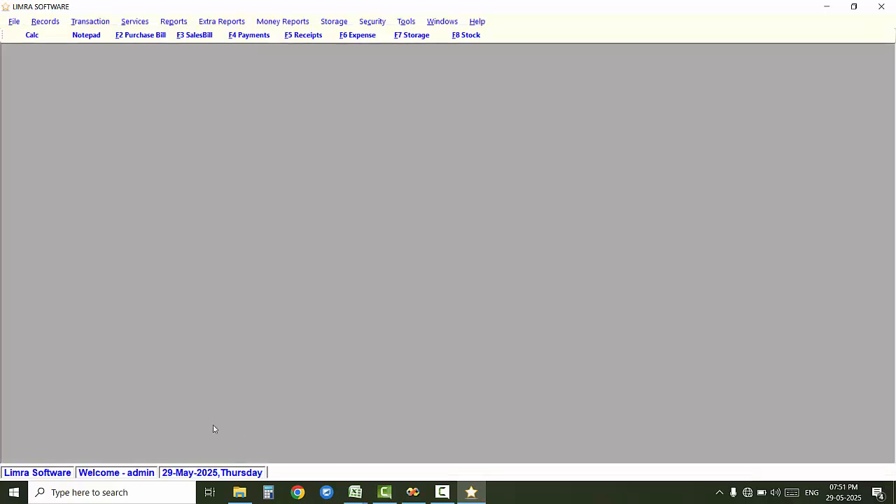
Step: Open the Supplier Master form from the Records menu
click(63, 20)
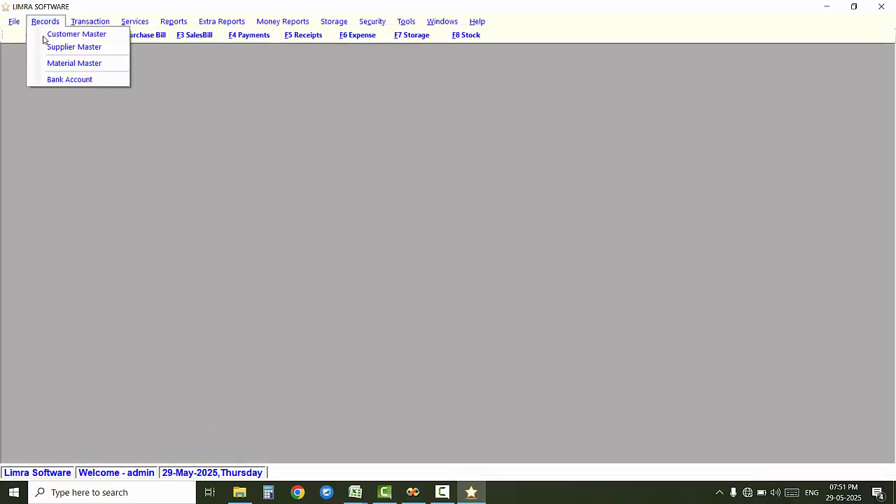
click(97, 135)
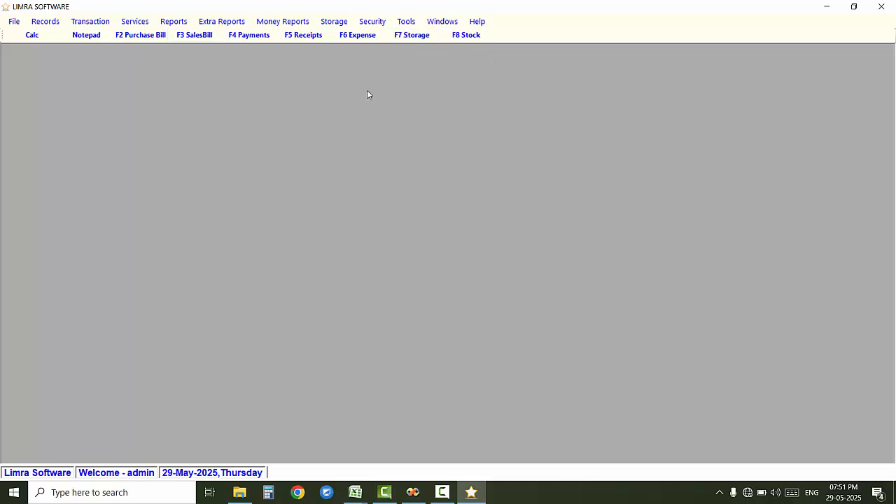
click(45, 21)
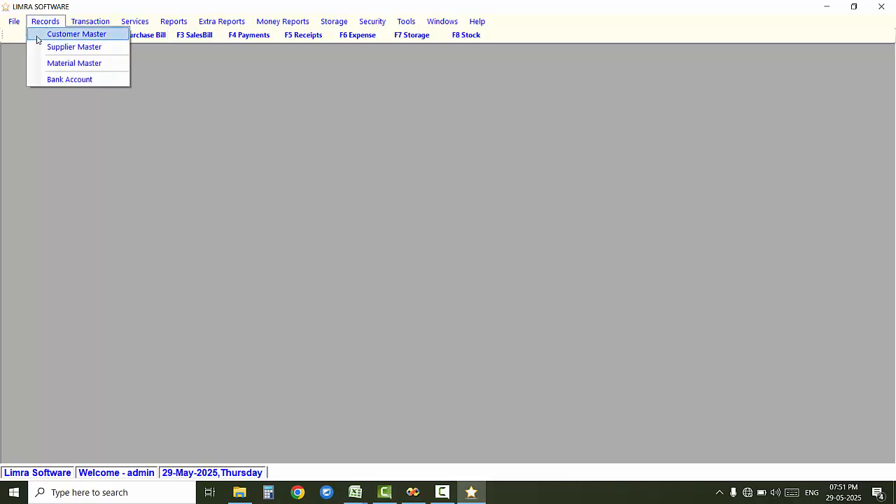
click(36, 46)
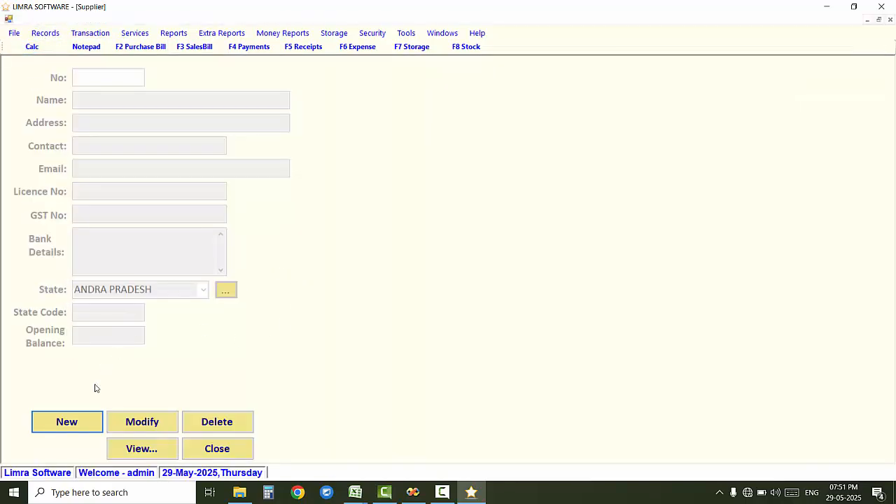
Step: Abandon the new supplier entry unsaved and open Records > Material Master
click(67, 421)
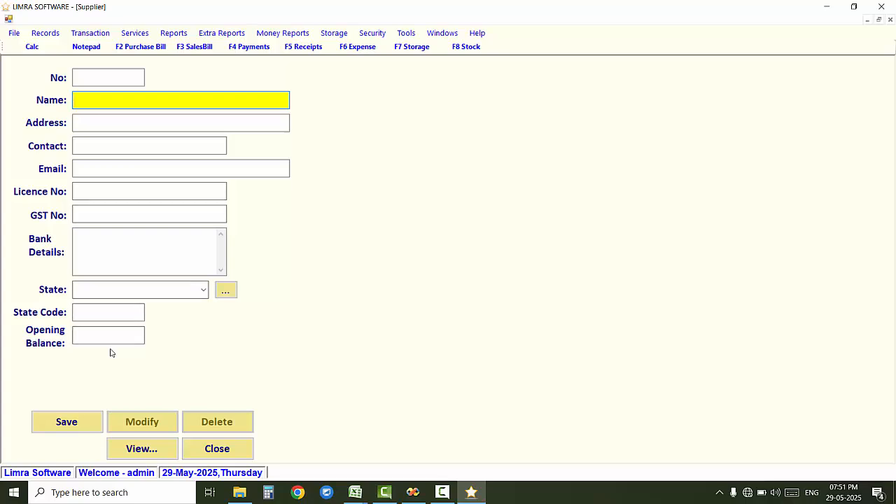
click(111, 189)
click(108, 211)
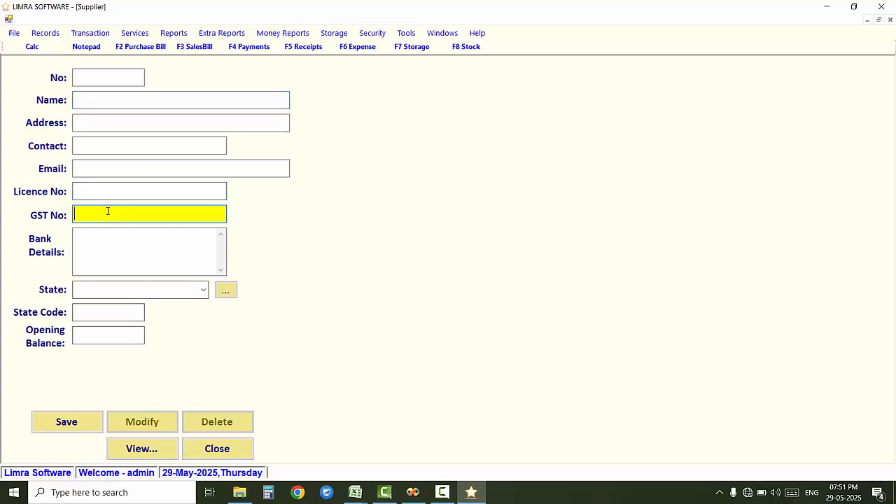
click(213, 449)
click(54, 25)
click(60, 64)
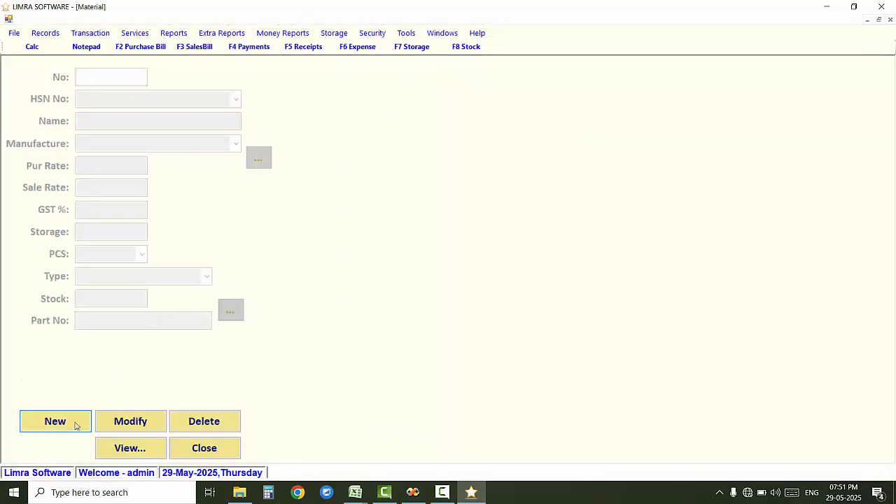
Step: Start a new material named ABC with purchase rate 100 and sale rate 150
click(80, 420)
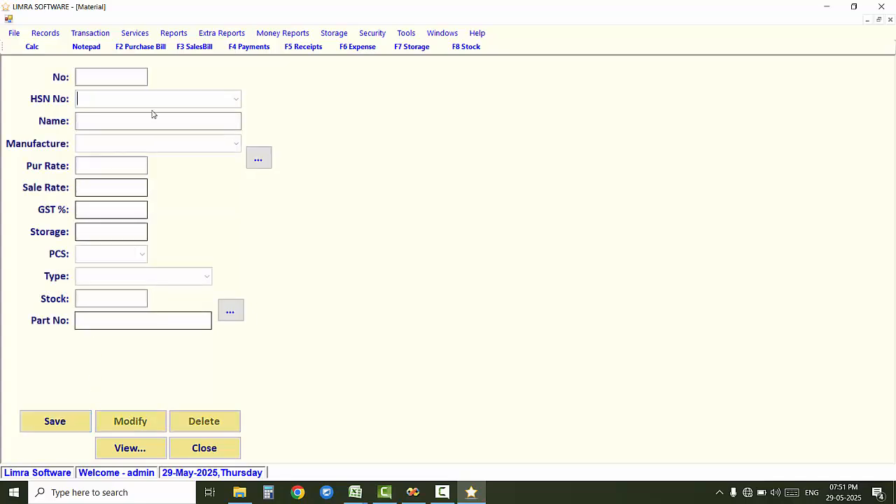
click(129, 120)
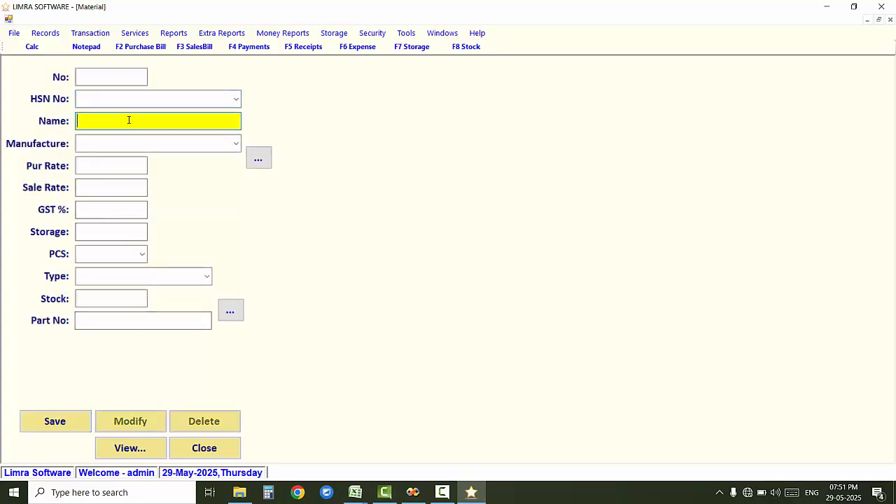
text(abc)
key(BackSpace)
text(ABC)
key(Tab)
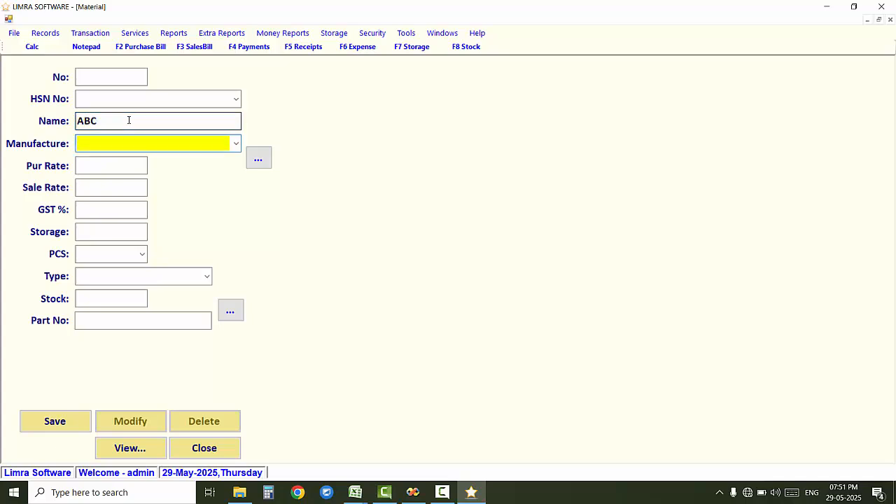
key(Tab)
text(100)
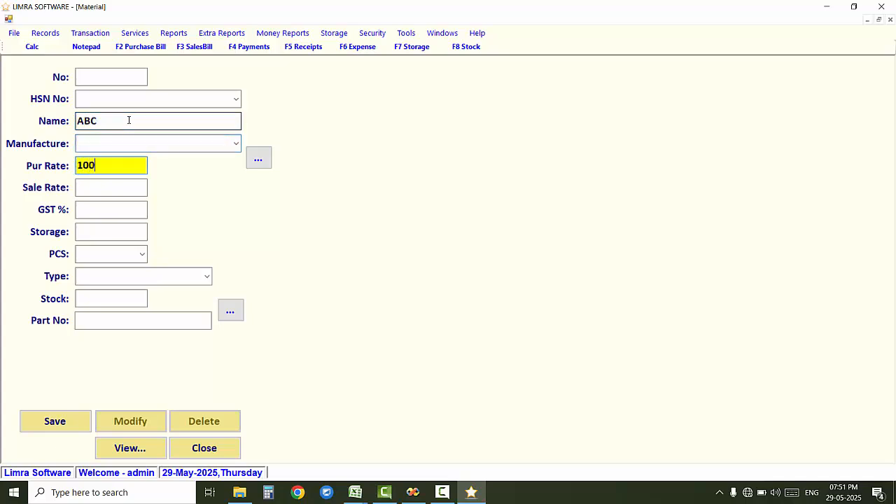
key(Tab)
text(150)
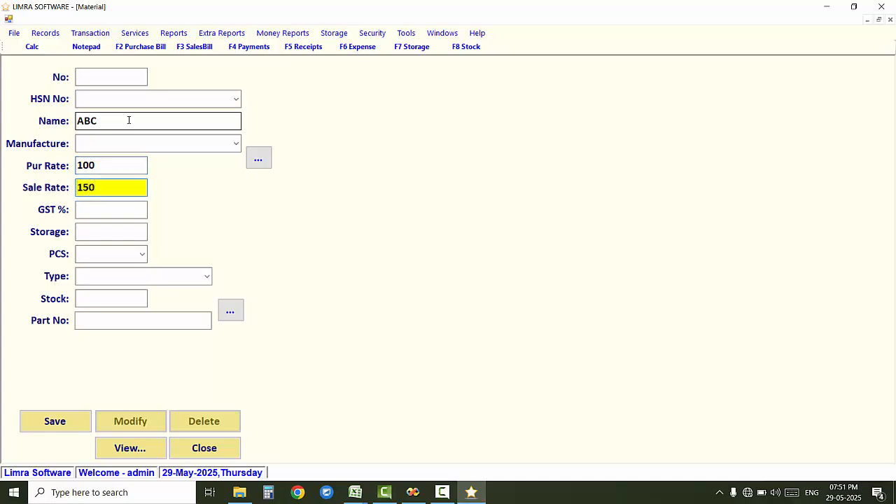
key(Tab)
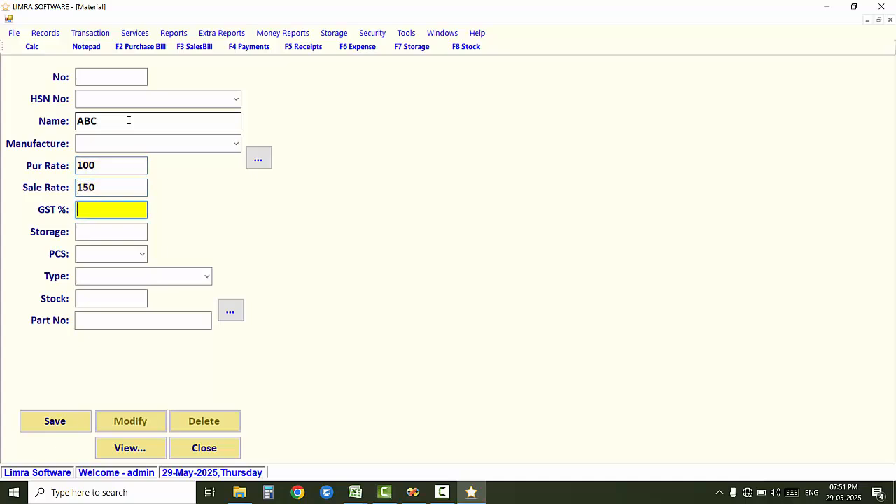
Step: Give ABC 12% GST and stock 10, then save it as record 5
text(1)
key(BackSpace)
key(BackSpace)
key(Return)
key(Return)
key(Return)
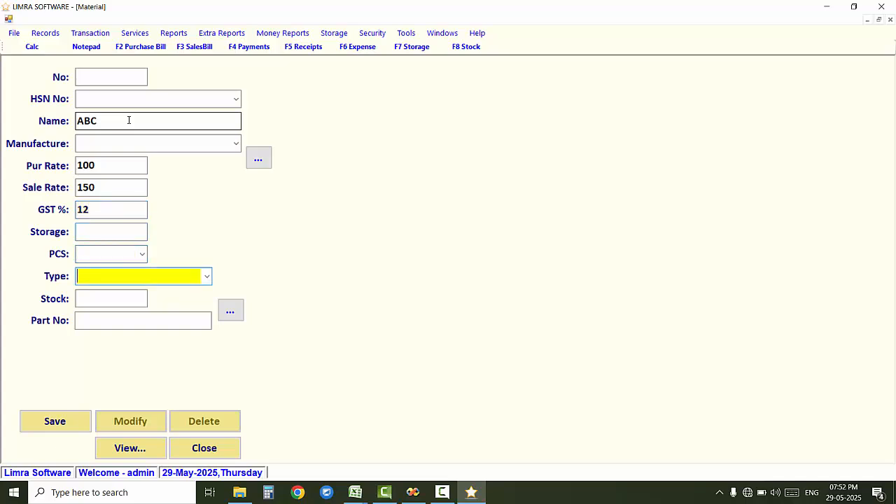
key(Return)
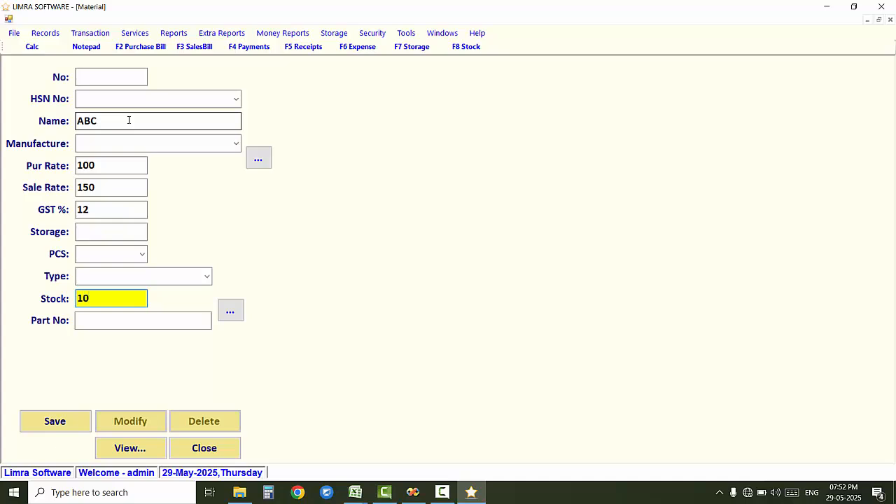
key(Return)
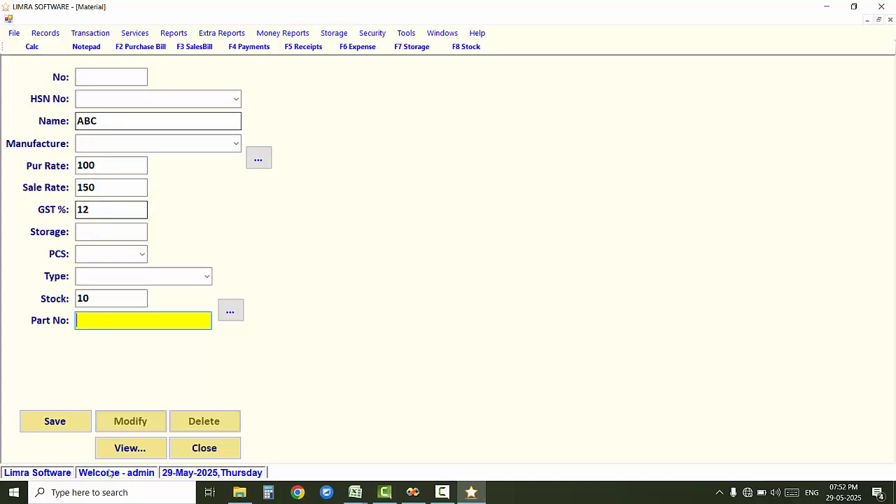
click(76, 421)
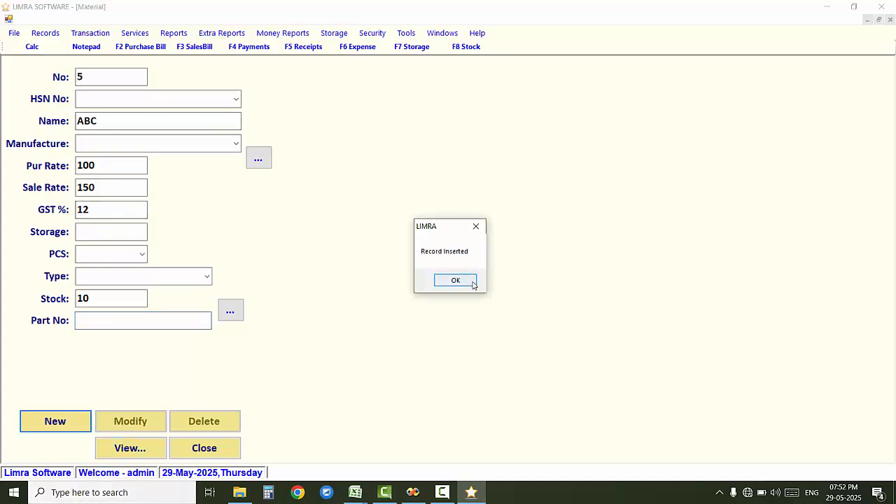
click(473, 282)
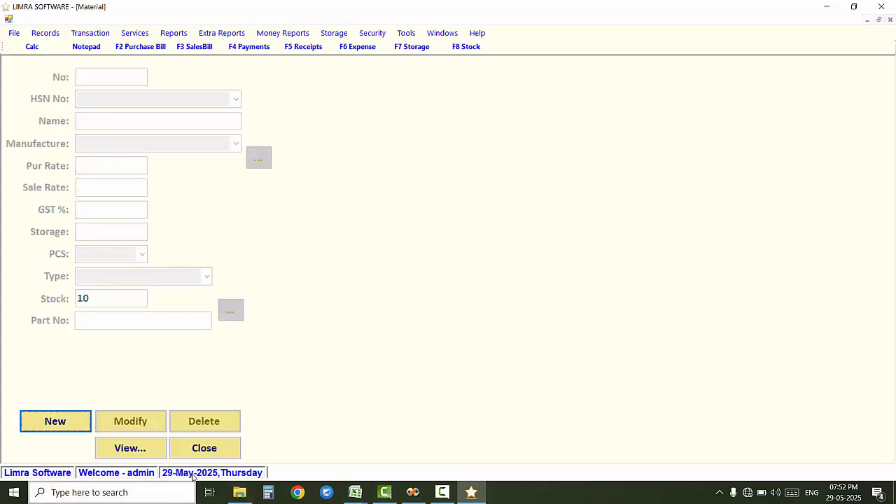
Step: Close the Material form and open Transaction > Purchase Bill
click(196, 448)
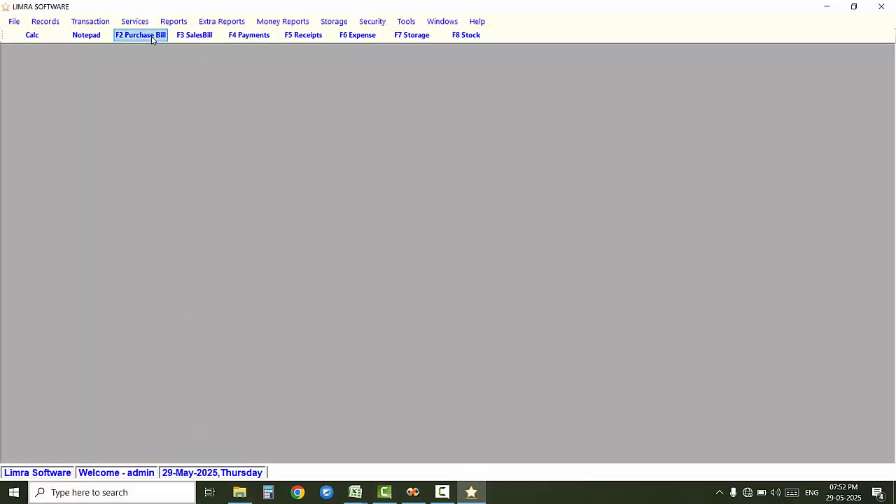
click(105, 23)
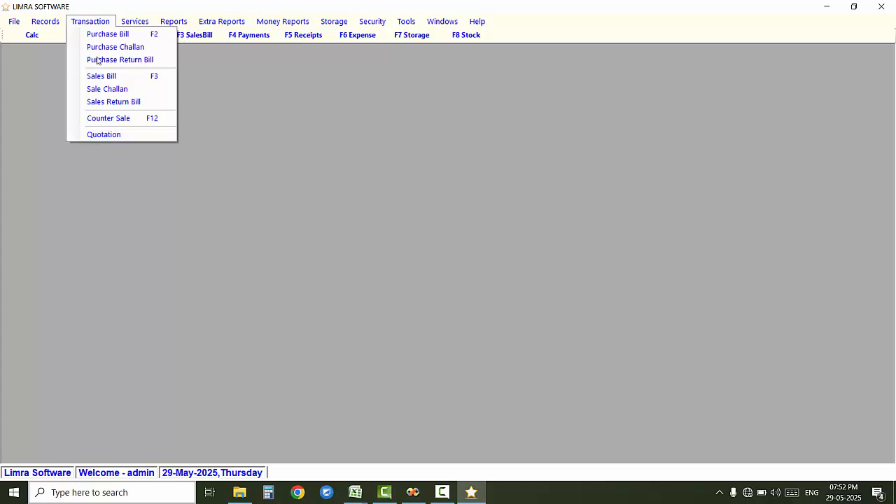
click(118, 235)
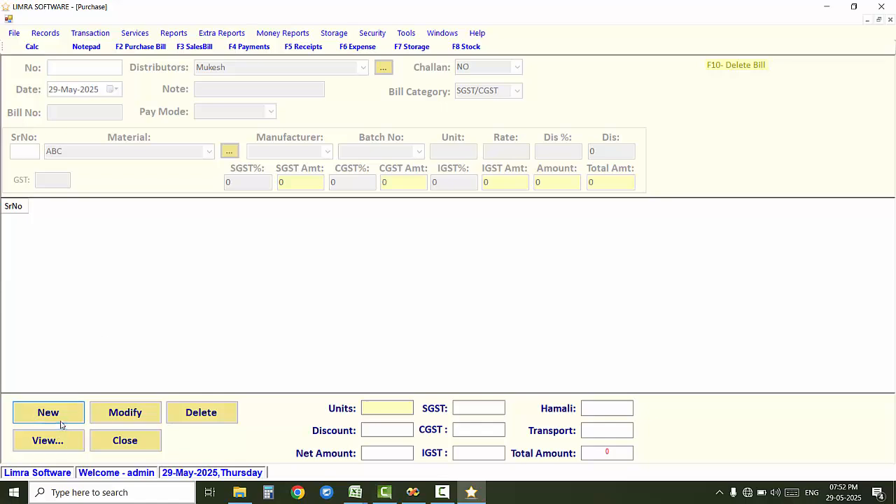
Step: Start a new purchase bill dated 29 May with bill number A123
click(61, 422)
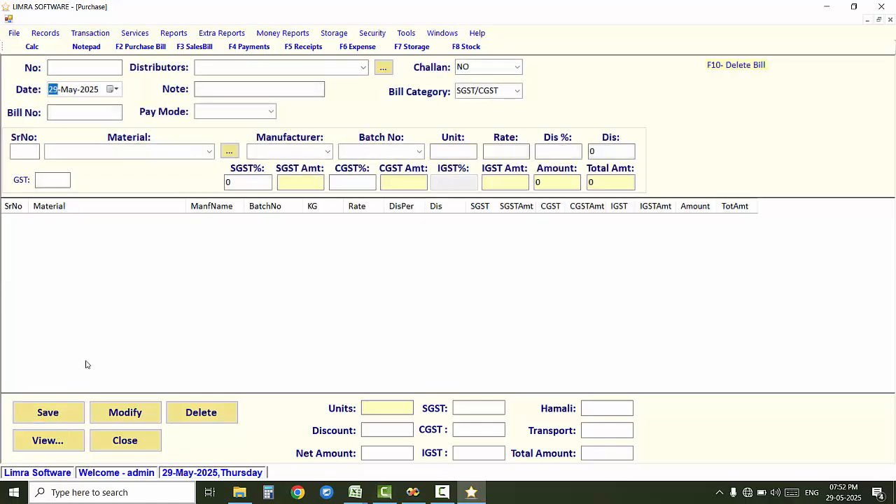
click(113, 90)
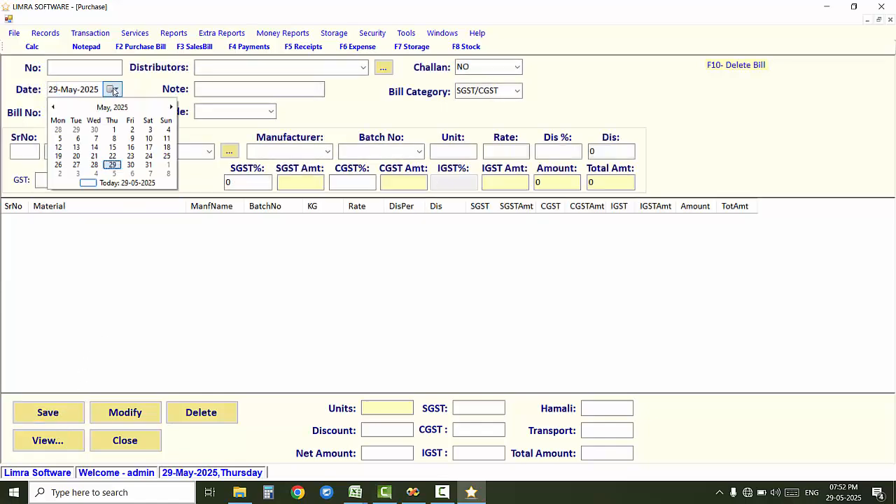
click(114, 91)
drag(114, 91, 113, 149)
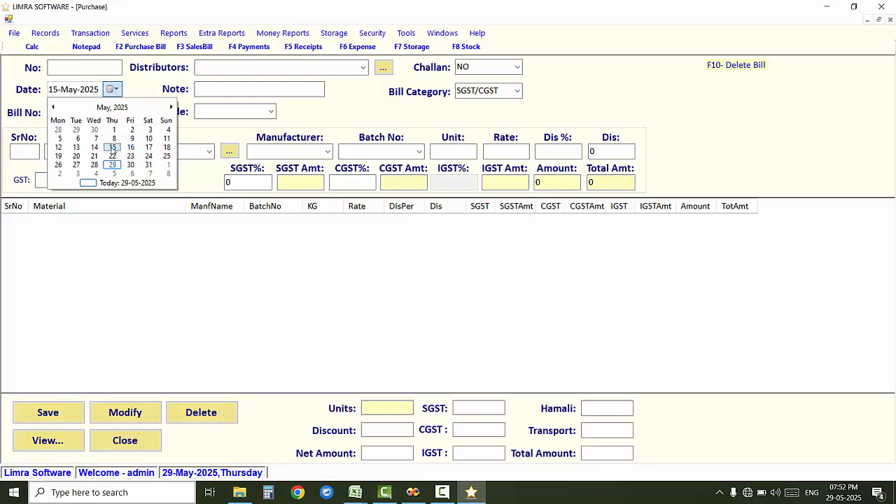
click(113, 90)
click(144, 165)
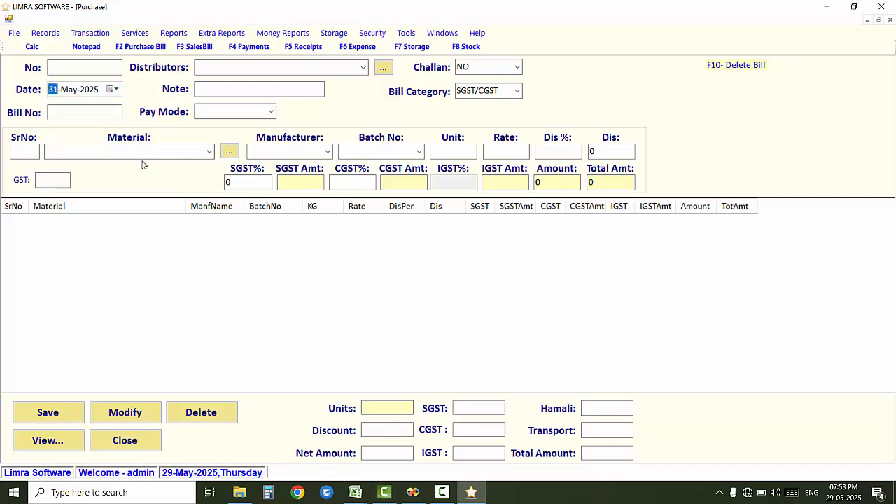
click(113, 89)
click(118, 165)
click(110, 111)
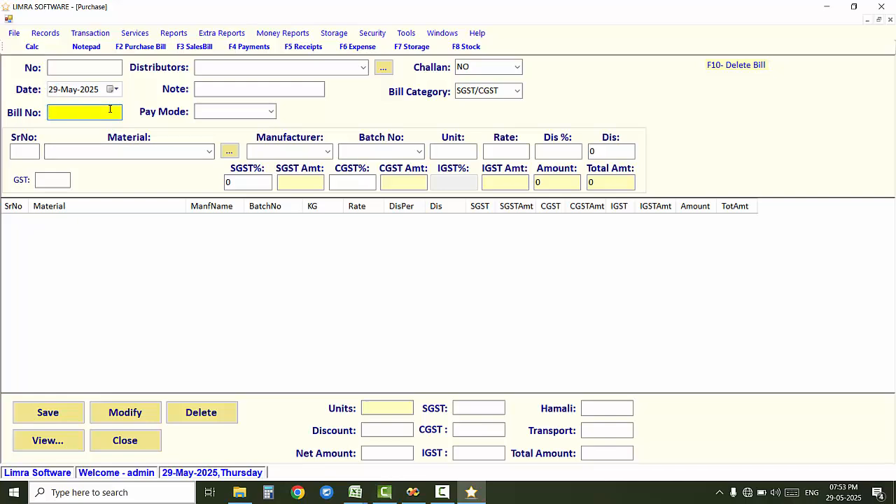
text(A123)
key(Tab)
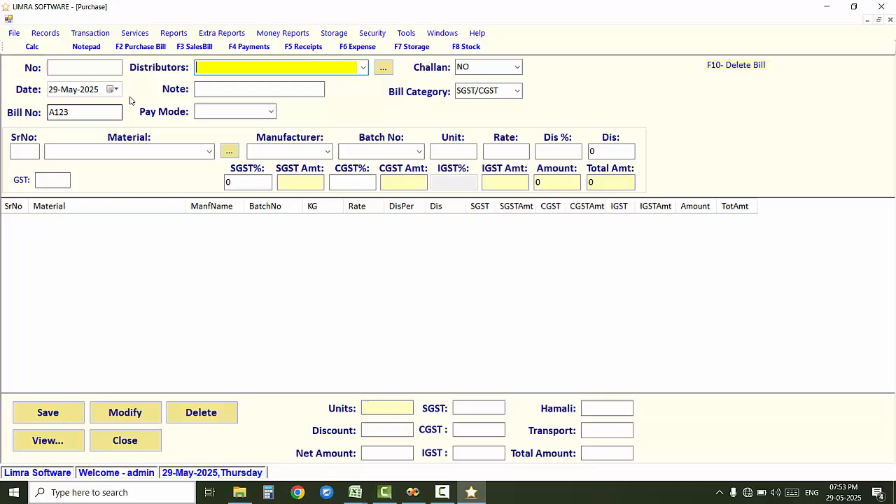
Step: Add and save Rel as a new supplier in the bill's distributor list
click(364, 67)
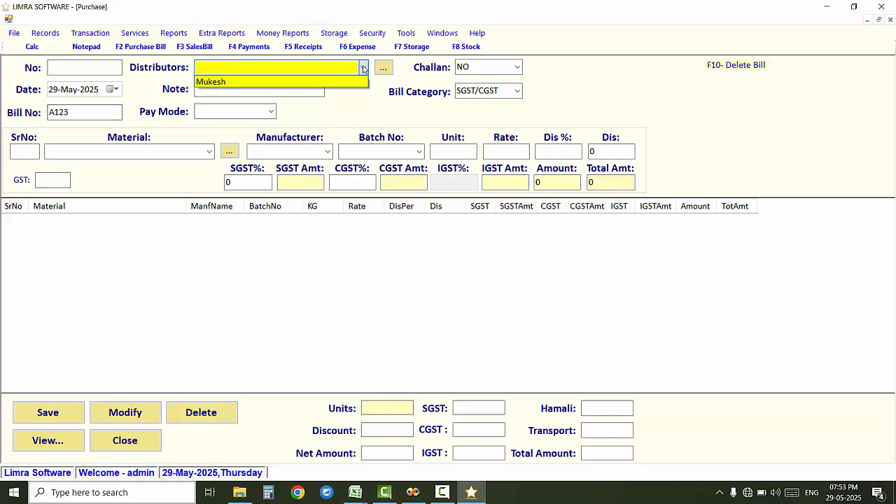
click(365, 67)
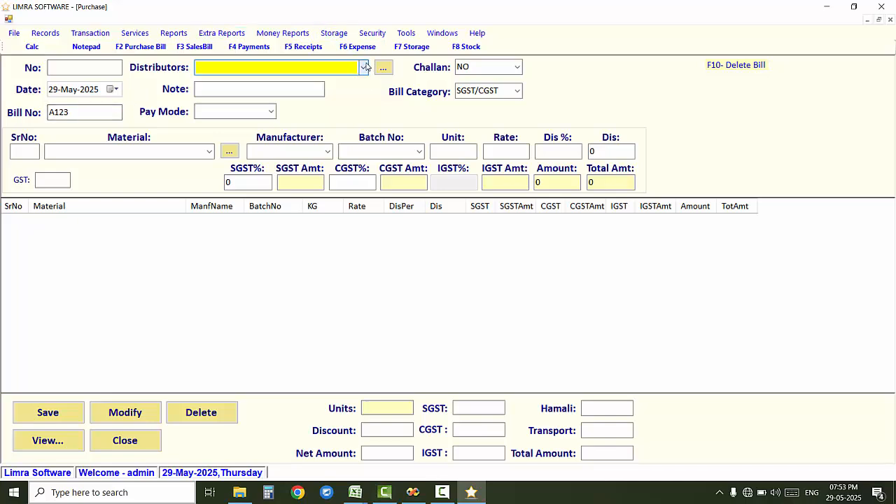
click(384, 69)
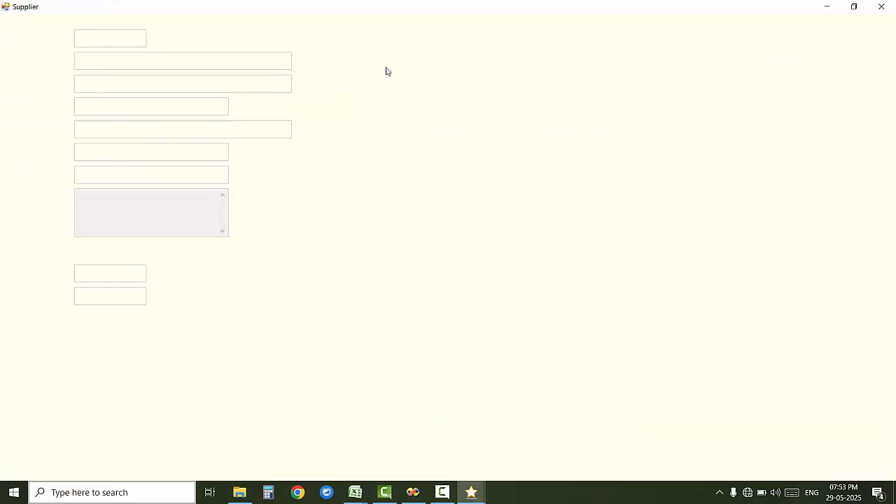
key(Return)
text(Rel)
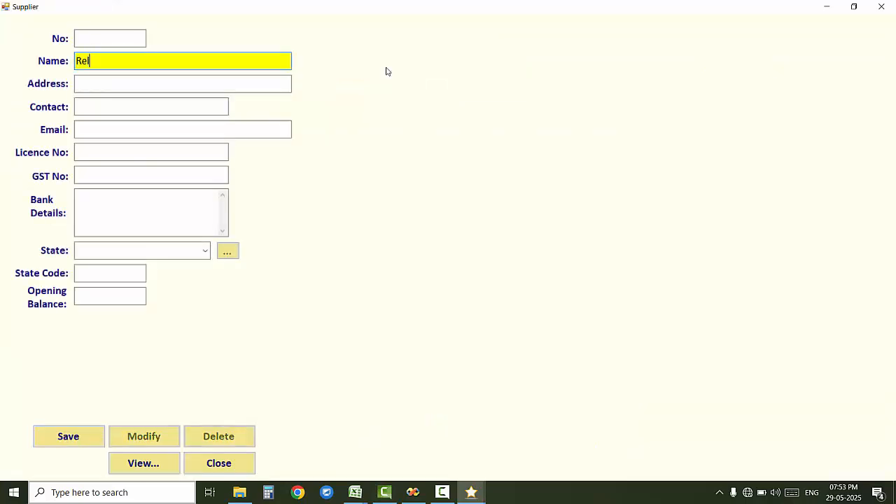
key(Return)
key(Return)
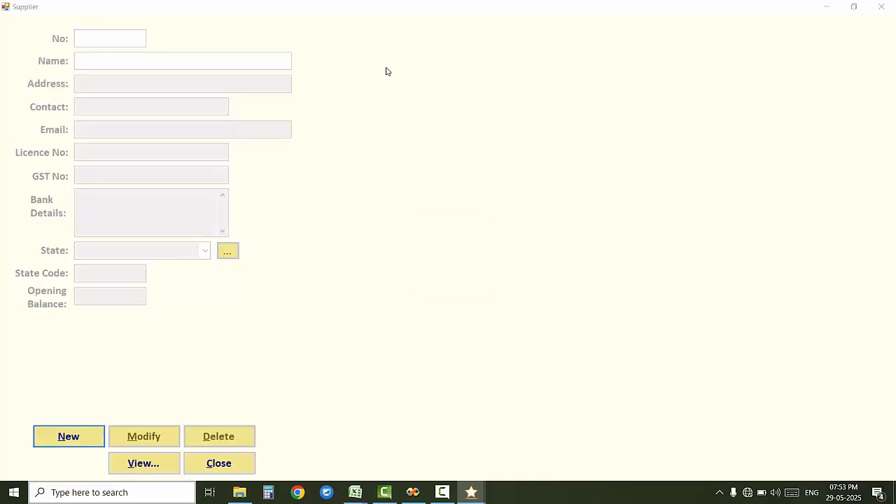
key(Escape)
click(353, 67)
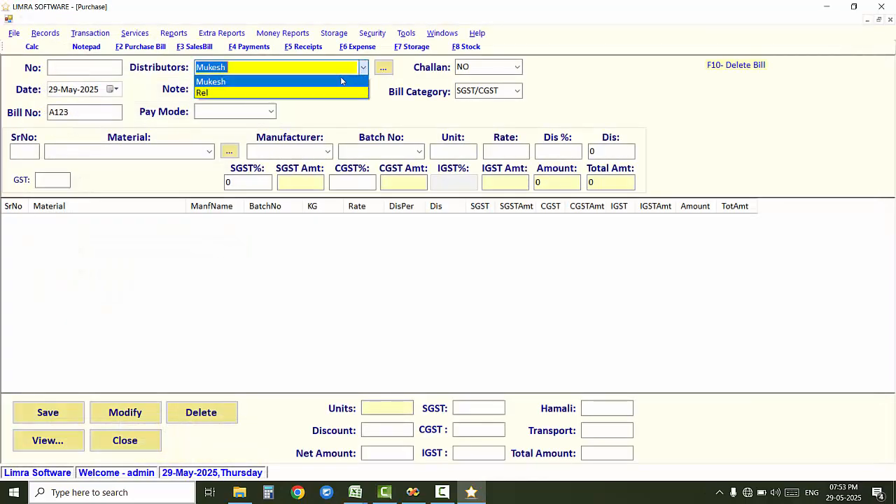
Step: Choose Rel as the bill's distributor and Credit as its pay mode
click(244, 95)
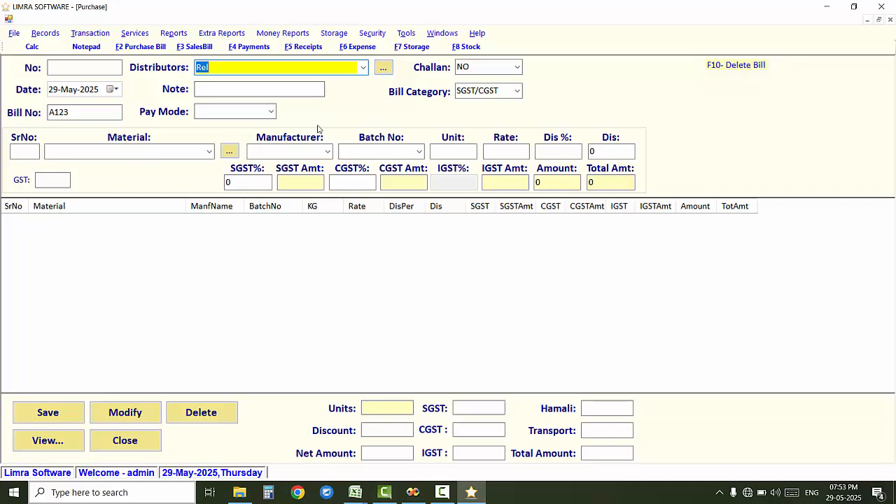
click(308, 89)
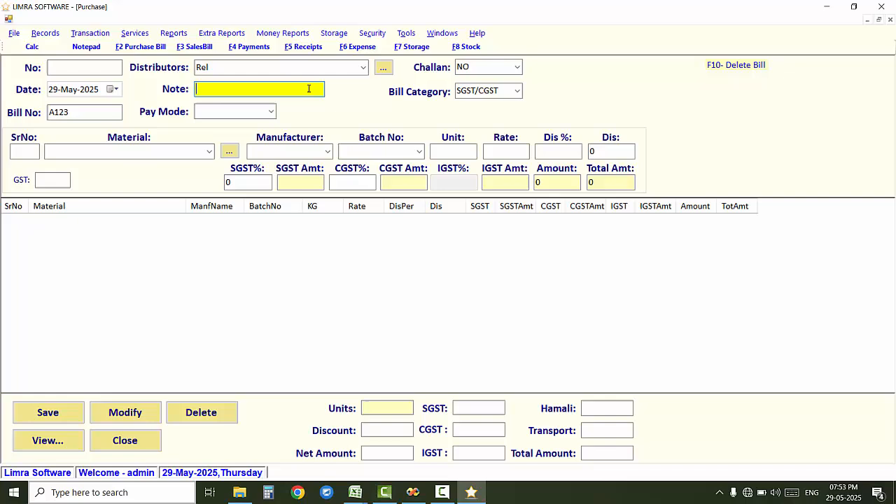
click(272, 113)
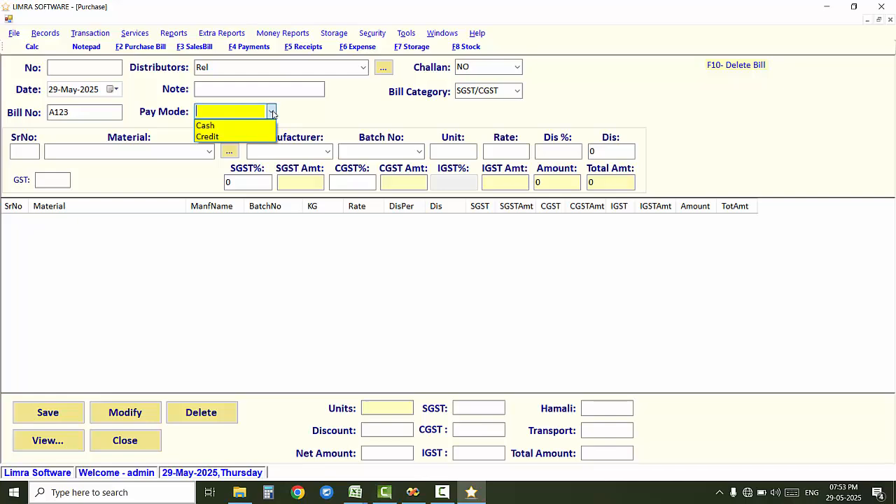
click(256, 136)
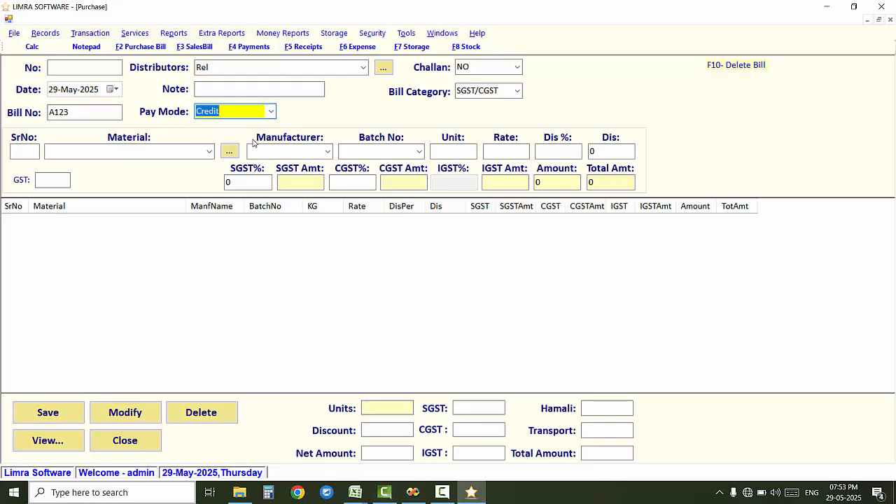
Step: Enter material ABC, batch a, 10 units at rate 105 on the purchase bill line
click(208, 153)
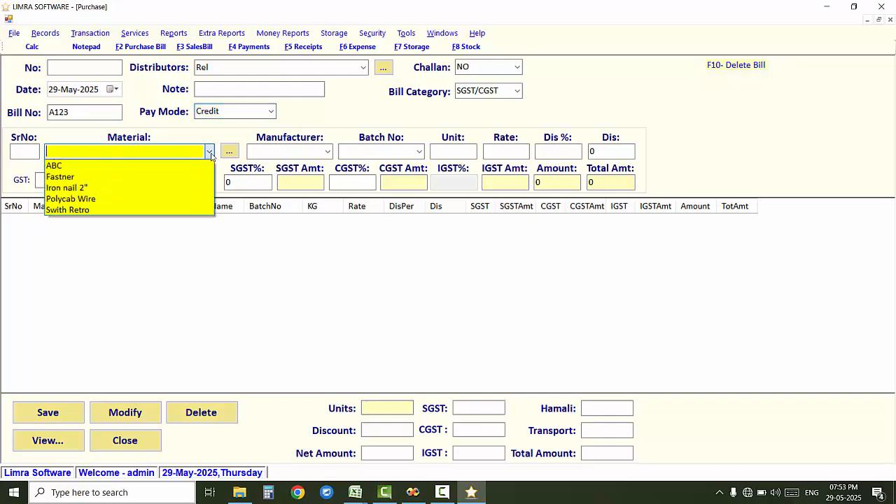
click(183, 166)
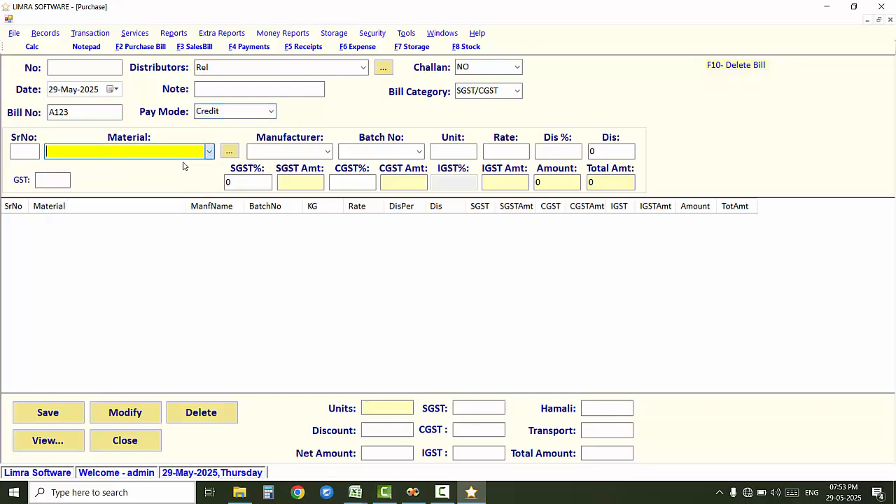
key(Tab)
key(Tab)
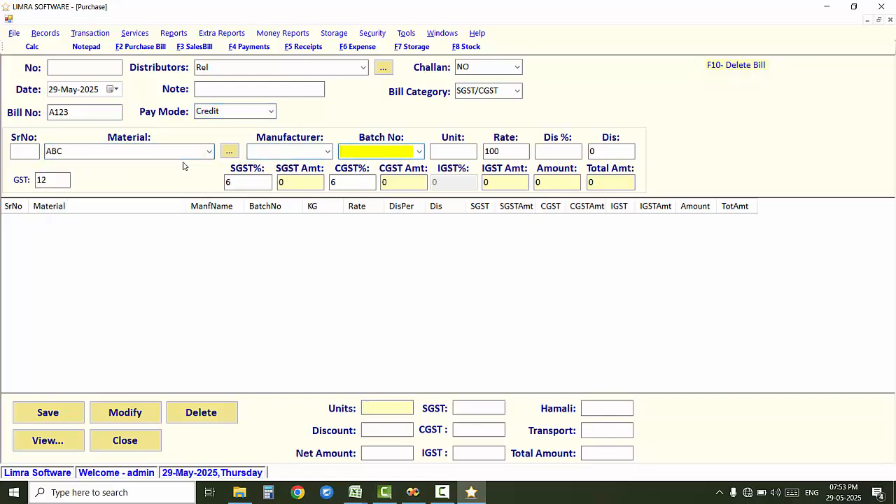
text(a)
key(Tab)
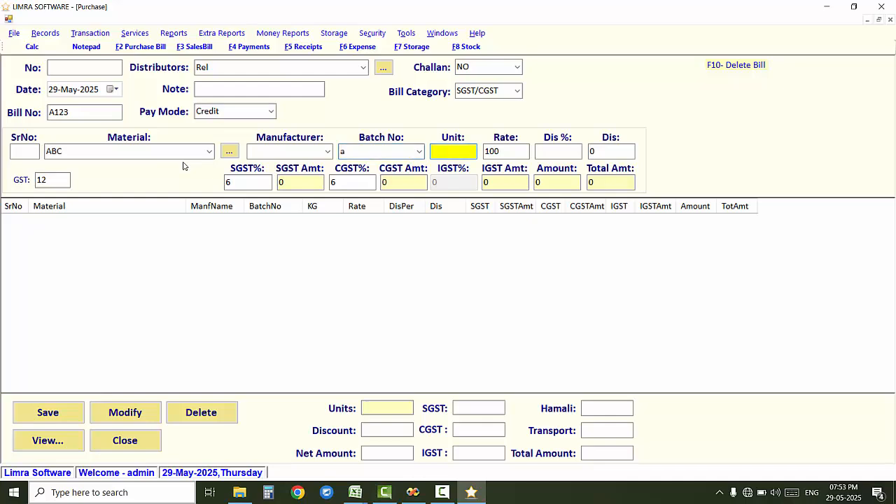
text(10)
key(Tab)
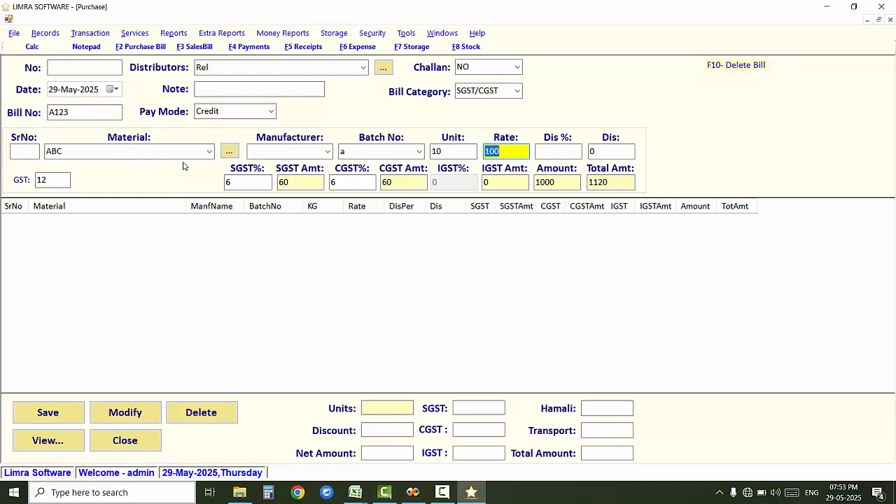
text(105)
key(Tab)
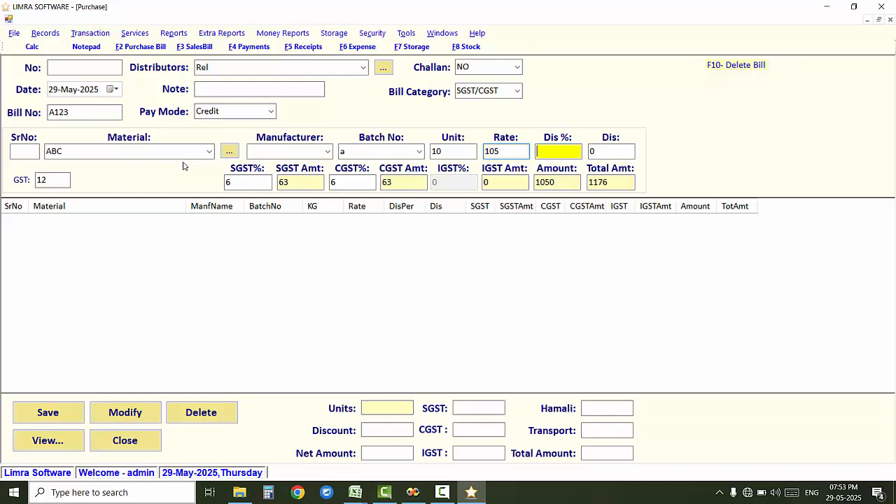
Step: Clear the 10% and flat 50 discounts, then add the ABC row totalling 1176
text(10)
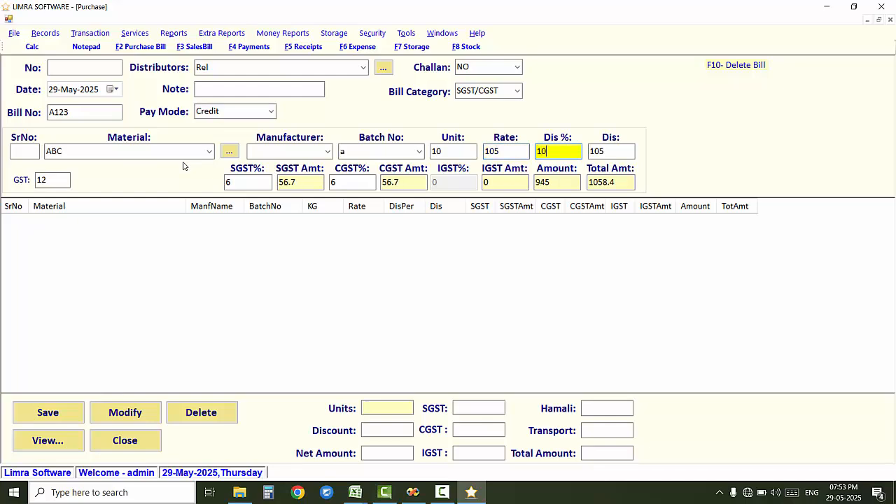
key(BackSpace)
key(BackSpace)
key(Tab)
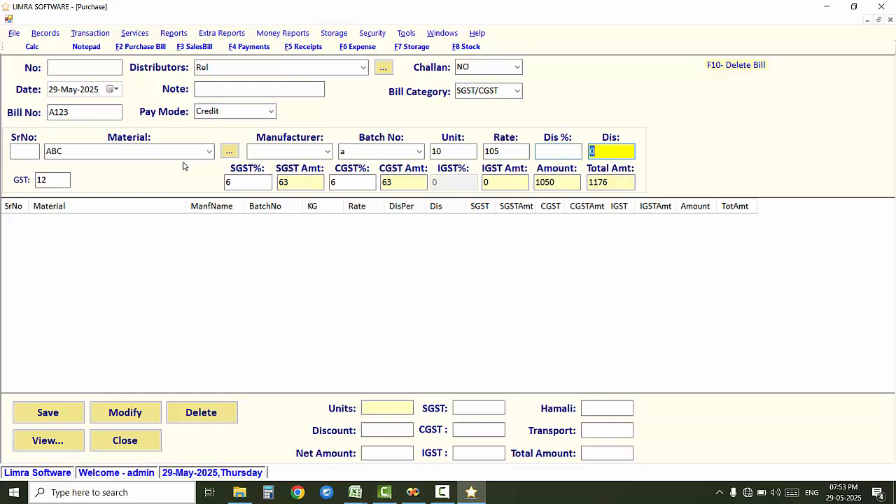
text(50)
key(BackSpace)
key(BackSpace)
key(Tab)
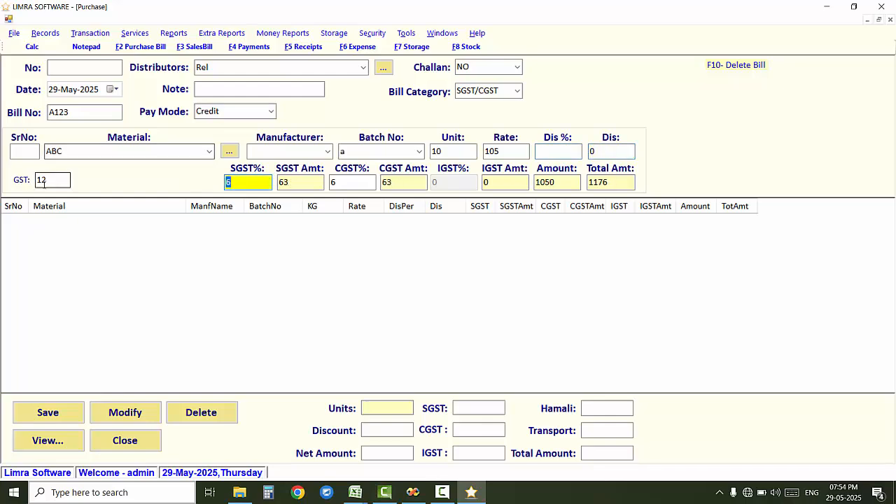
drag(49, 181, 28, 192)
click(59, 182)
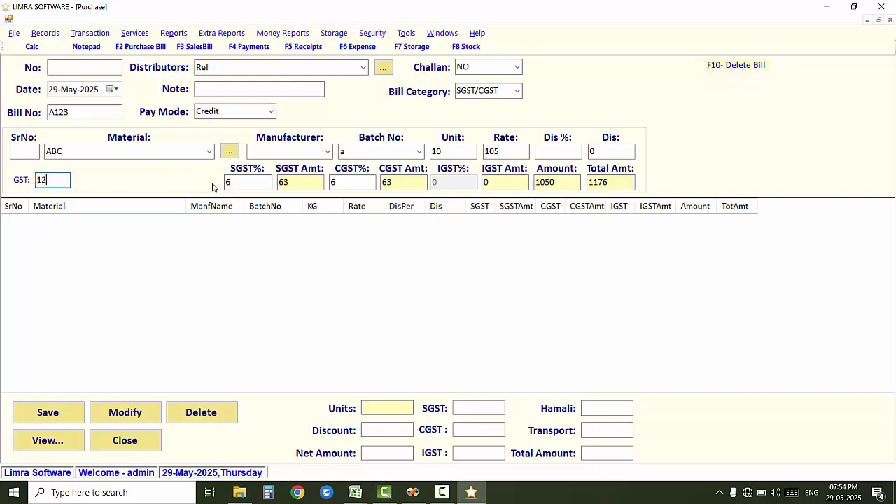
click(236, 182)
click(346, 181)
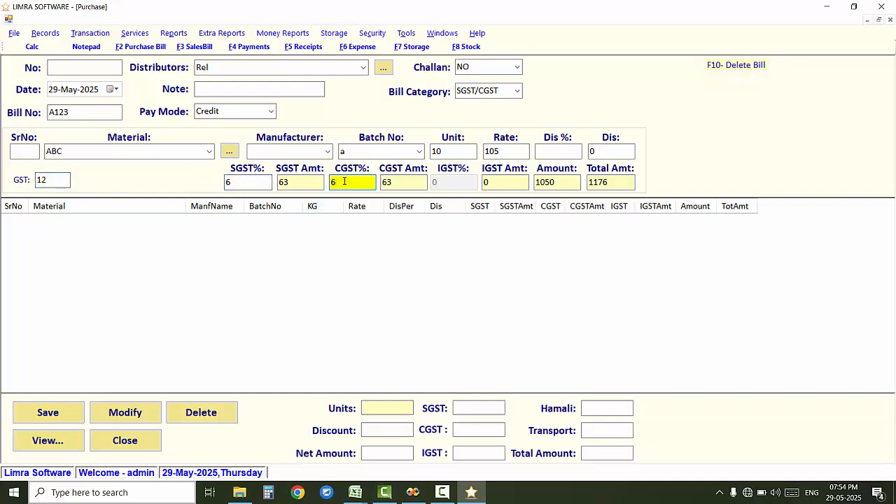
key(Return)
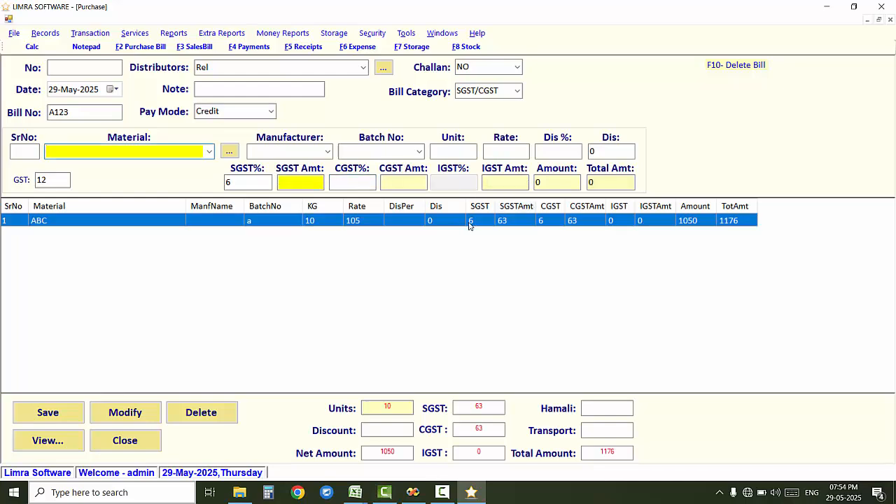
Step: Keep SGST/CGST as the bill category and glance at the materials list
click(518, 91)
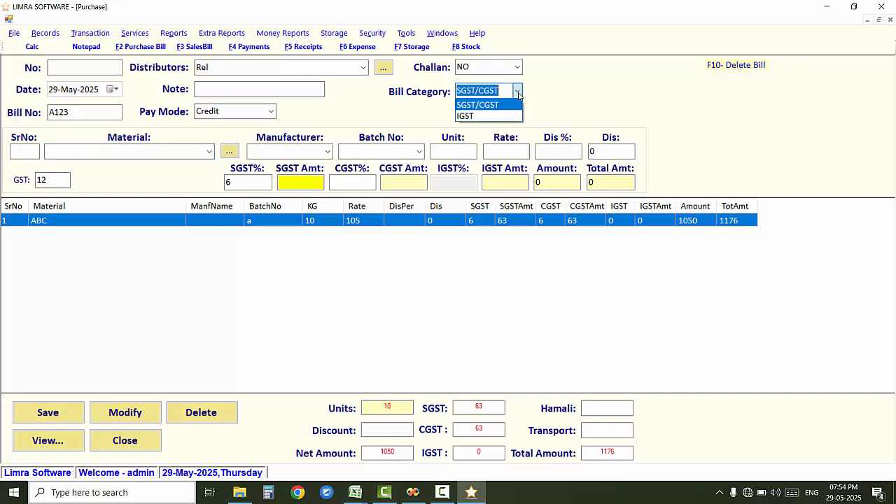
click(517, 105)
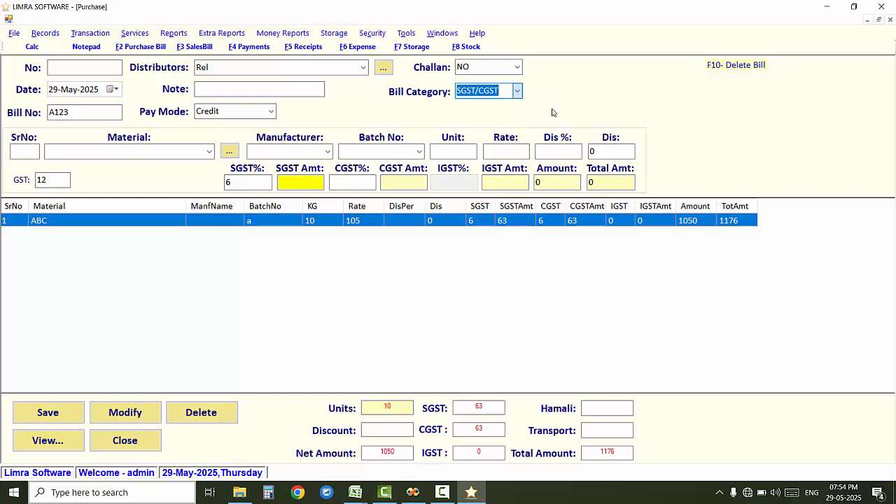
click(209, 152)
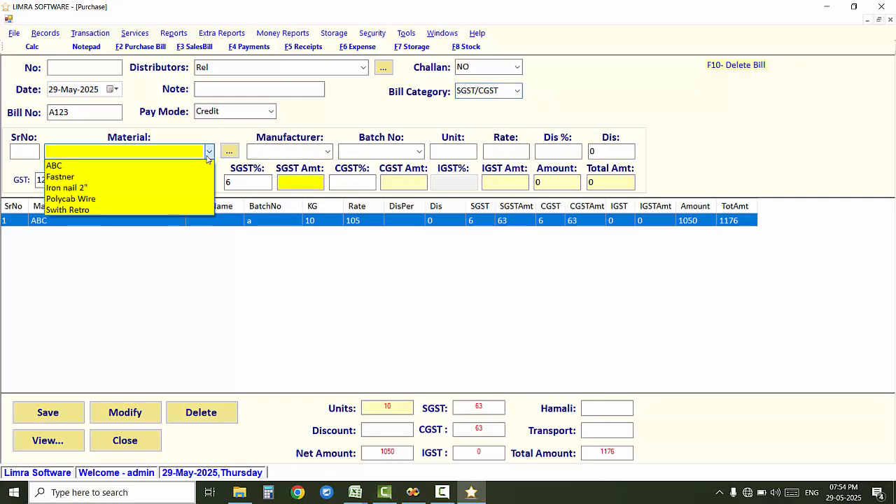
click(209, 152)
Step: Create and save a new material named XYZ, then return to the purchase bill
click(229, 151)
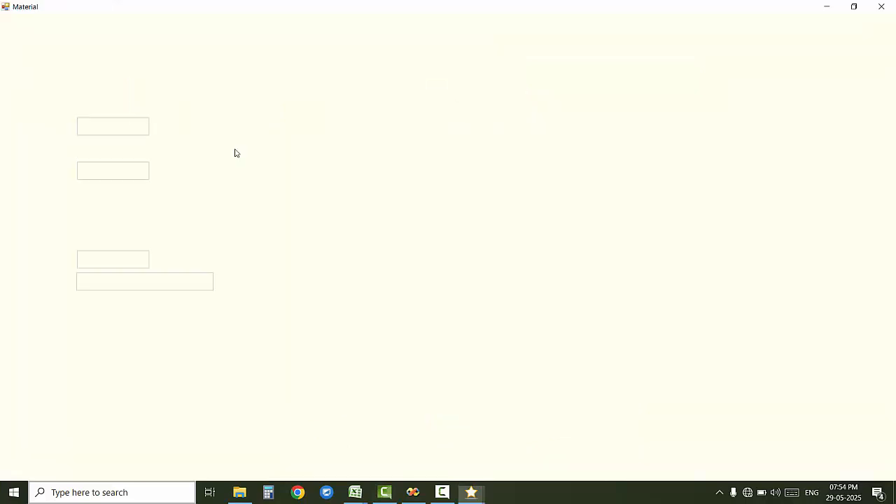
key(Return)
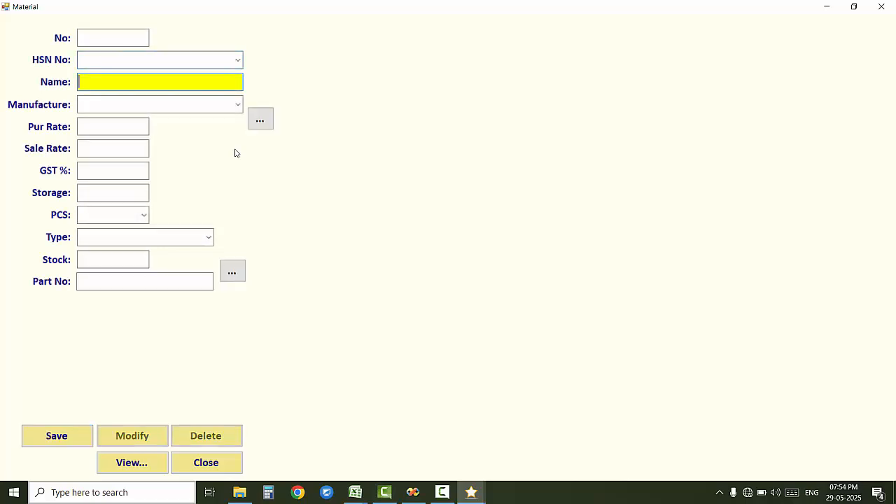
text(XYZ)
key(alt+s)
key(Return)
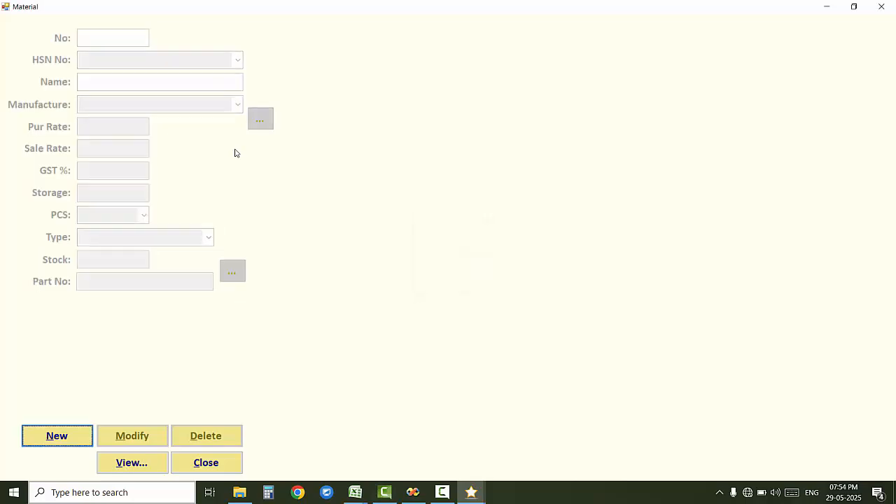
key(Escape)
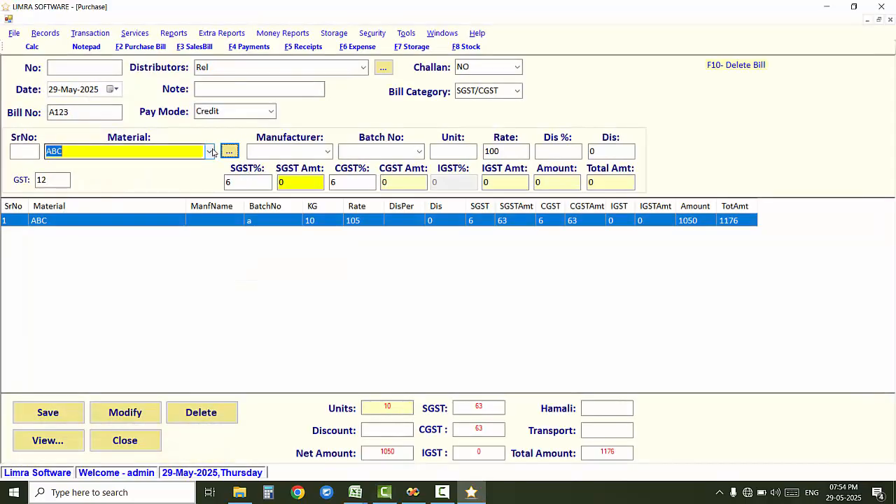
Step: Add 5 units of XYZ at rate 150 to the purchase bill
click(211, 152)
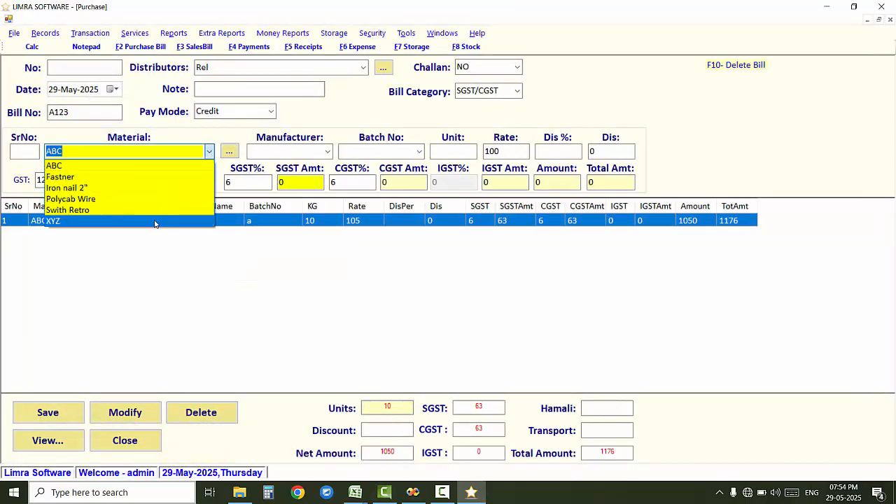
click(154, 222)
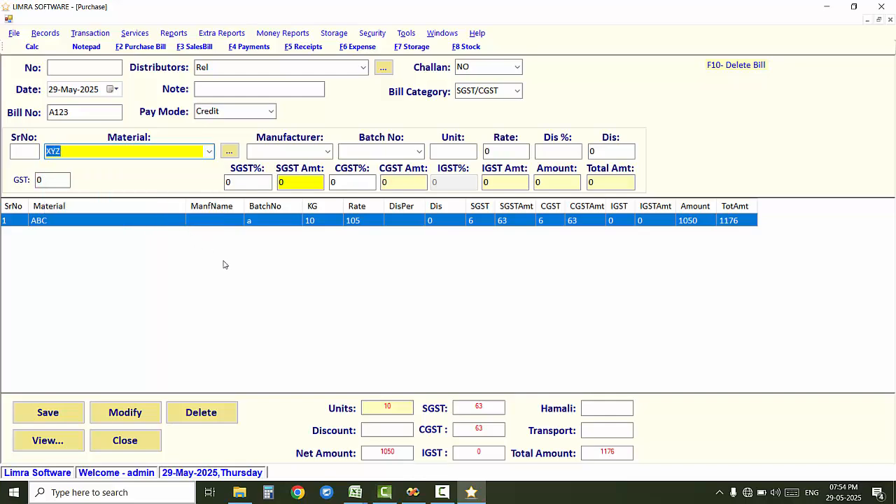
click(437, 150)
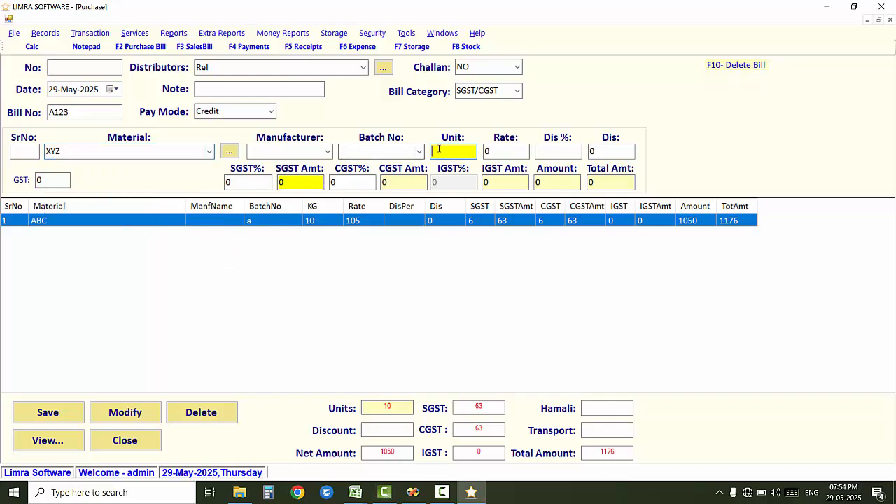
text(5)
key(Return)
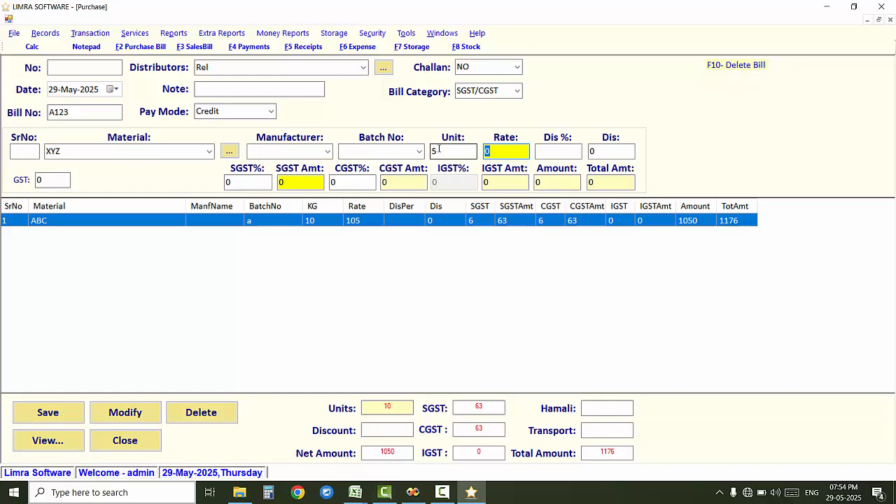
text(150)
key(Return)
key(Return)
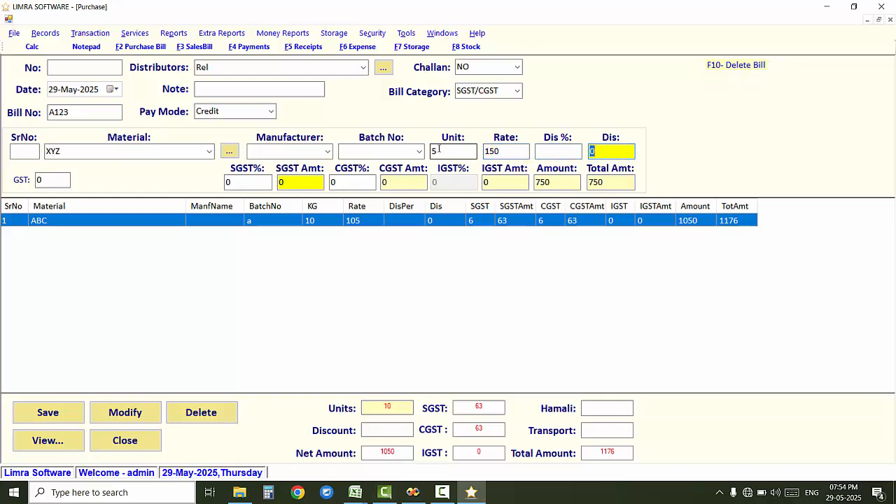
key(Return)
key(Return)
key(Return)
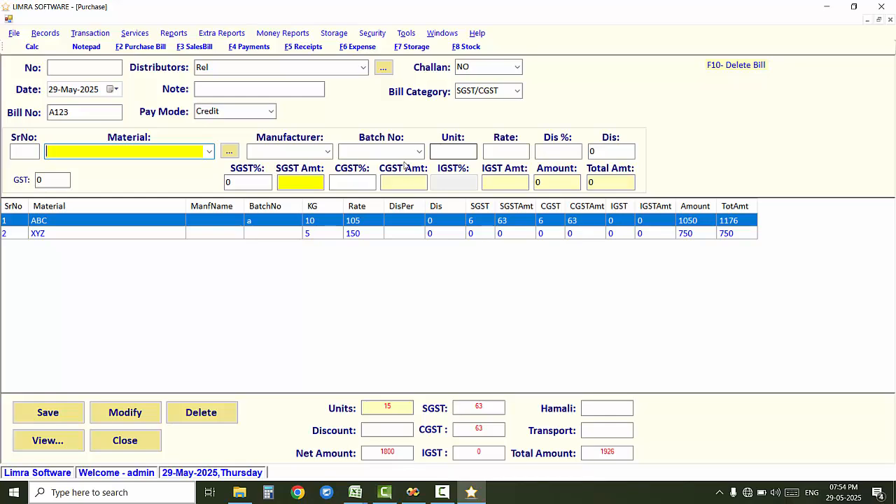
Step: Leave the Transport charge empty and save the purchase bill, totalling 1926
click(625, 407)
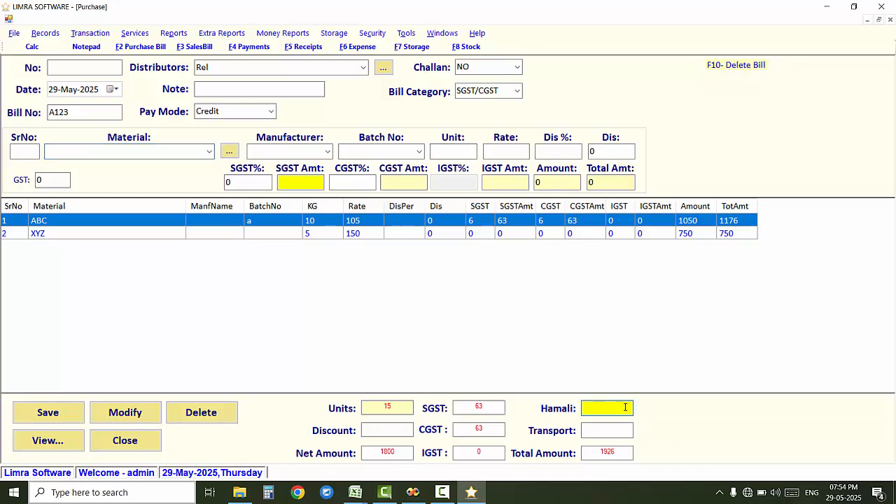
click(624, 431)
text(50)
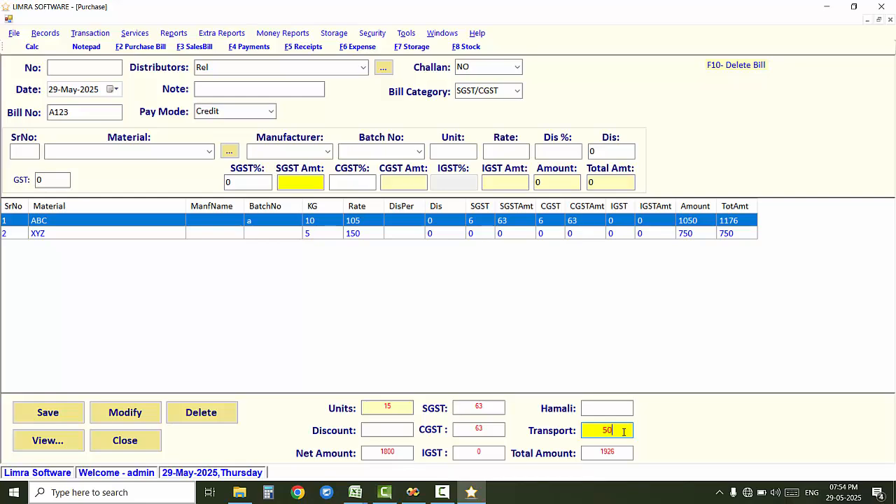
click(617, 413)
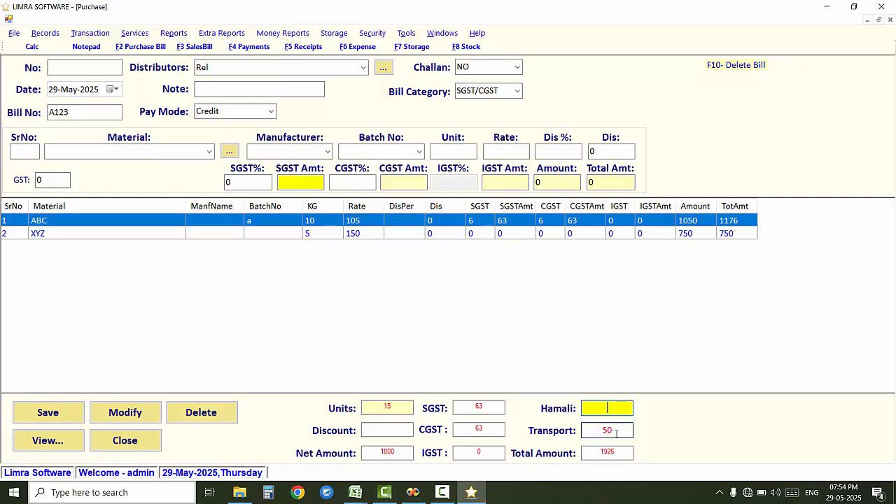
double_click(617, 433)
key(BackSpace)
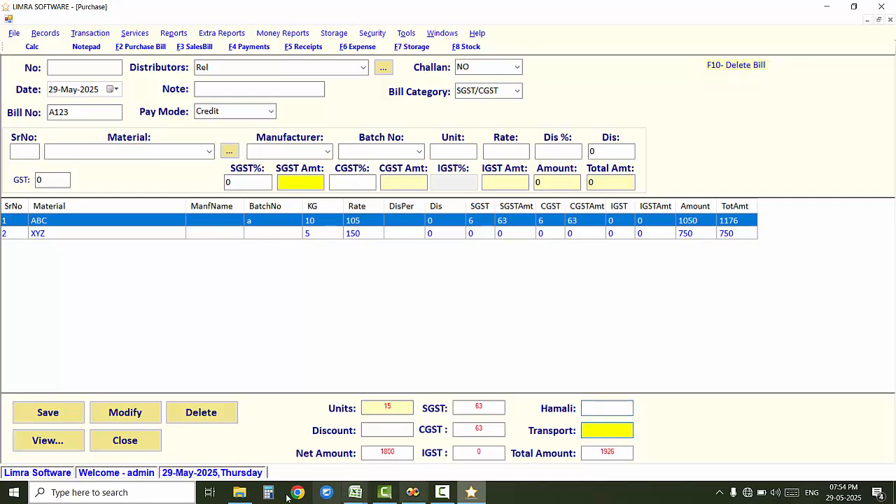
click(70, 419)
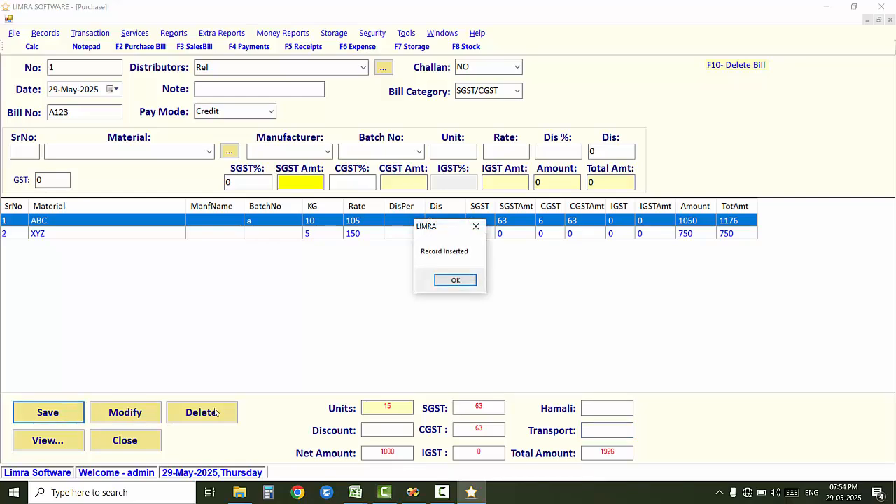
click(459, 282)
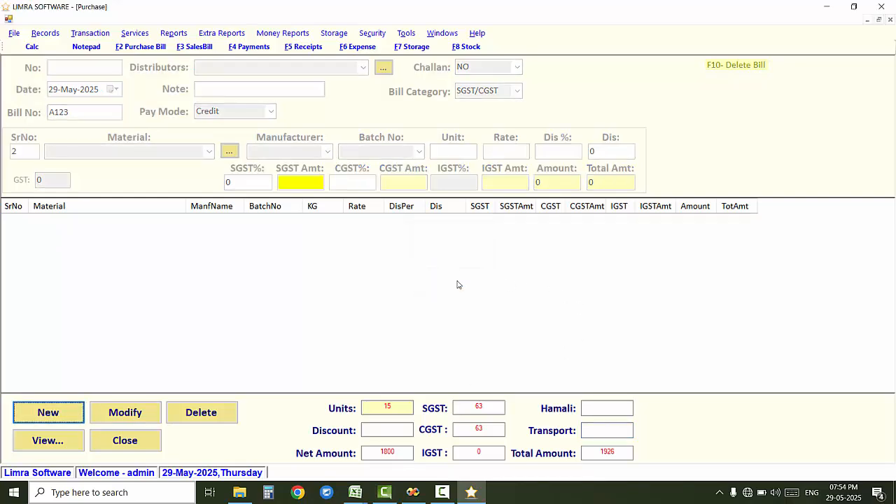
Step: Close the purchase form and start a new sales bill
click(150, 441)
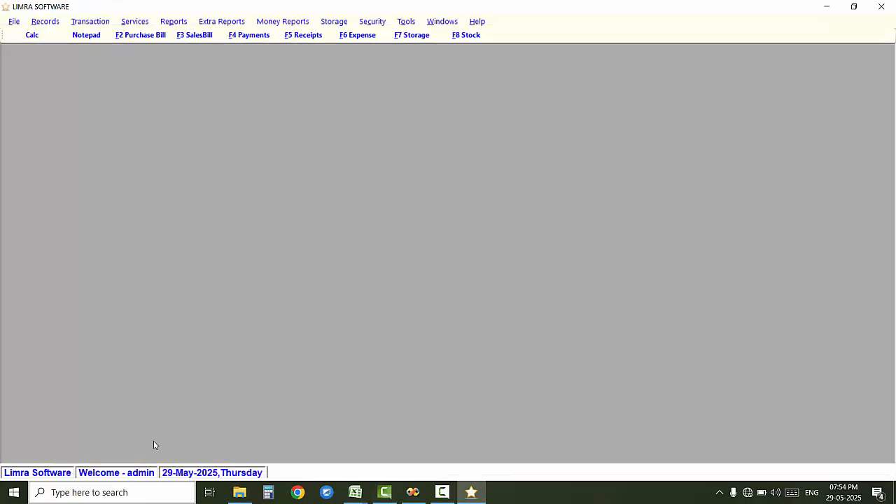
click(110, 21)
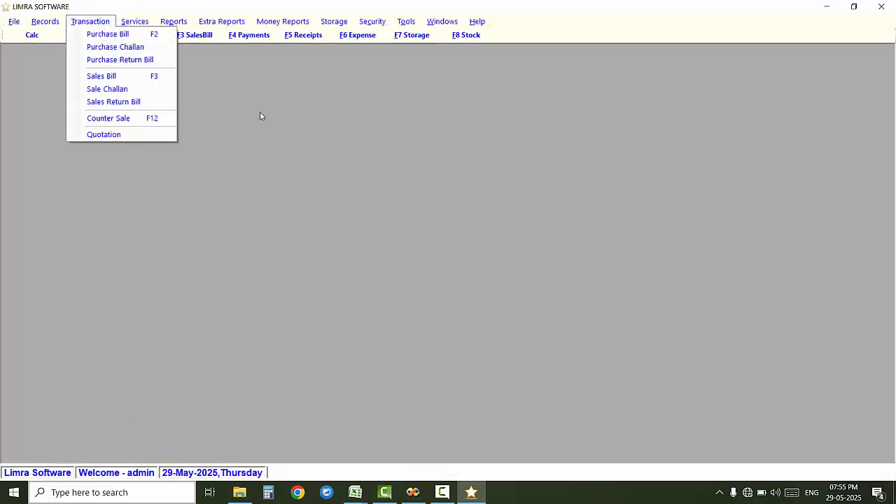
click(303, 135)
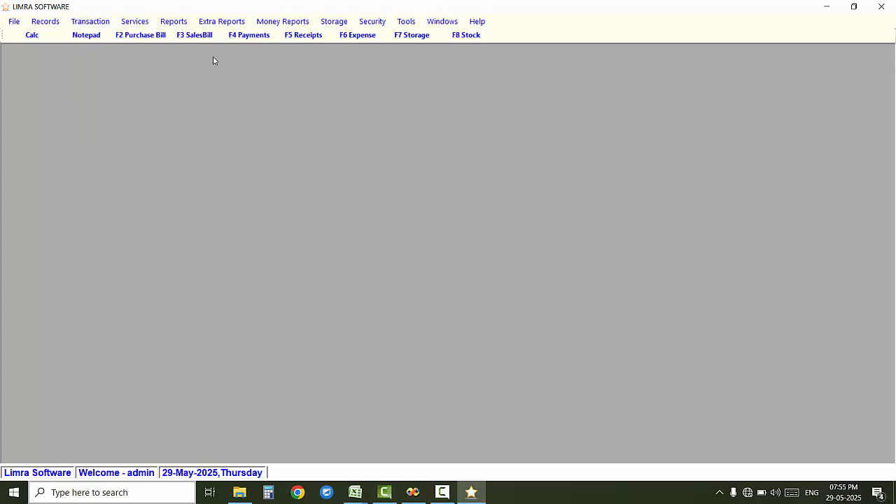
click(199, 37)
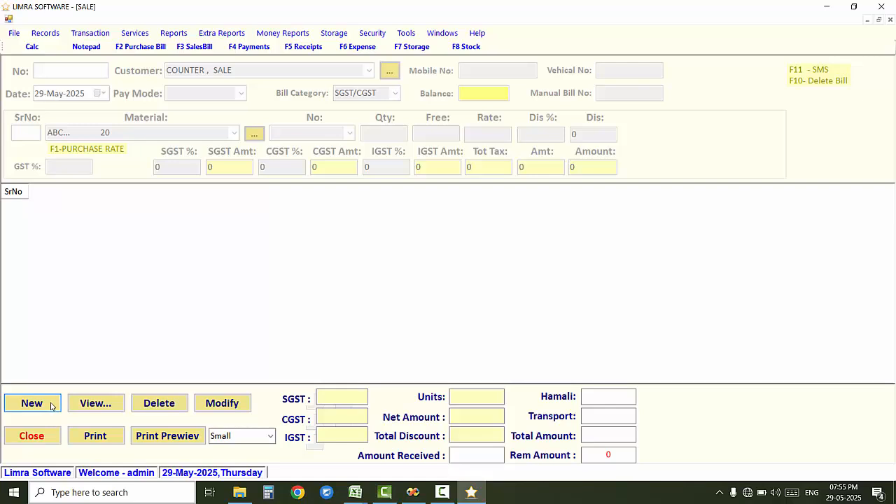
click(52, 406)
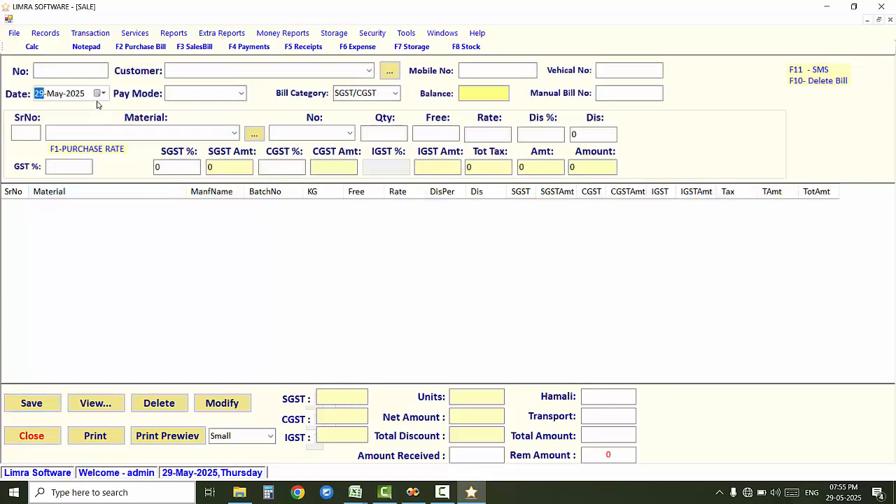
Step: Choose the Pune customer, showing a 1500 balance, and set pay mode to Credit
click(98, 94)
click(98, 94)
click(369, 71)
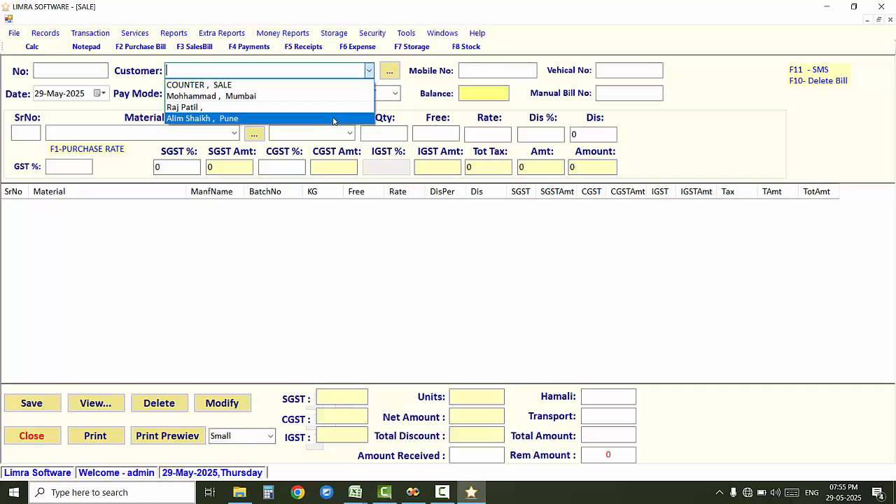
click(334, 120)
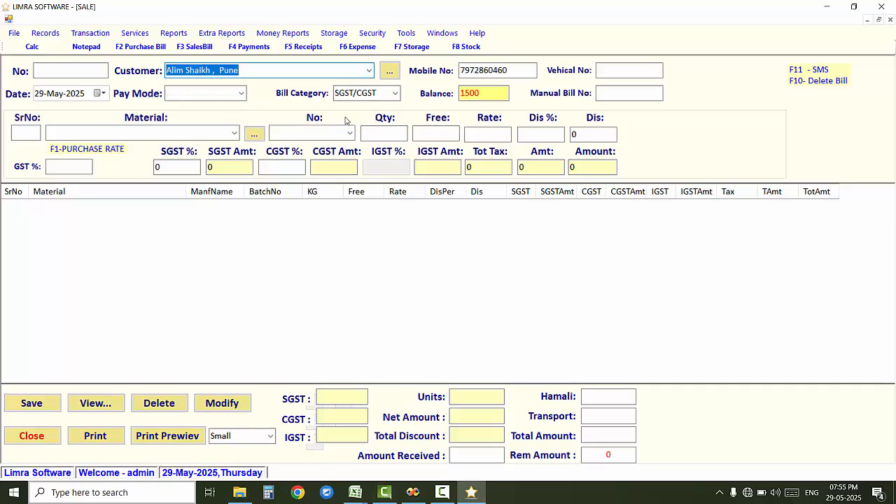
drag(508, 70, 459, 70)
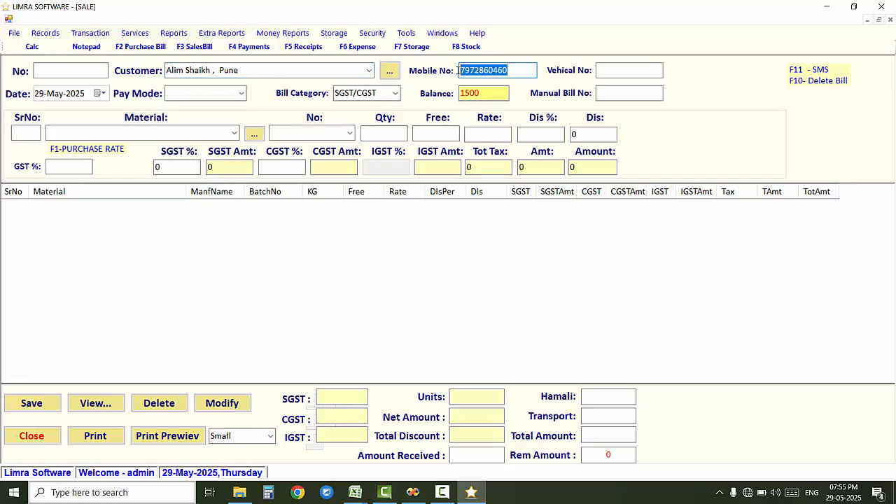
click(522, 70)
drag(507, 93, 460, 94)
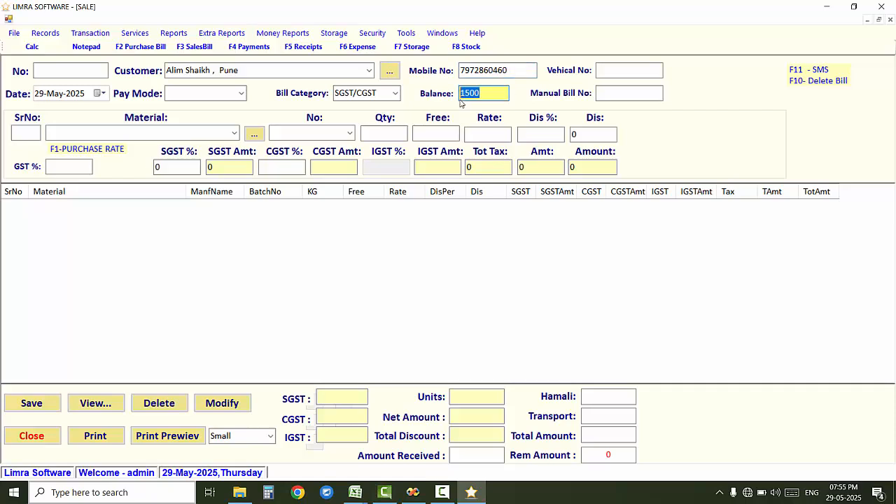
click(242, 93)
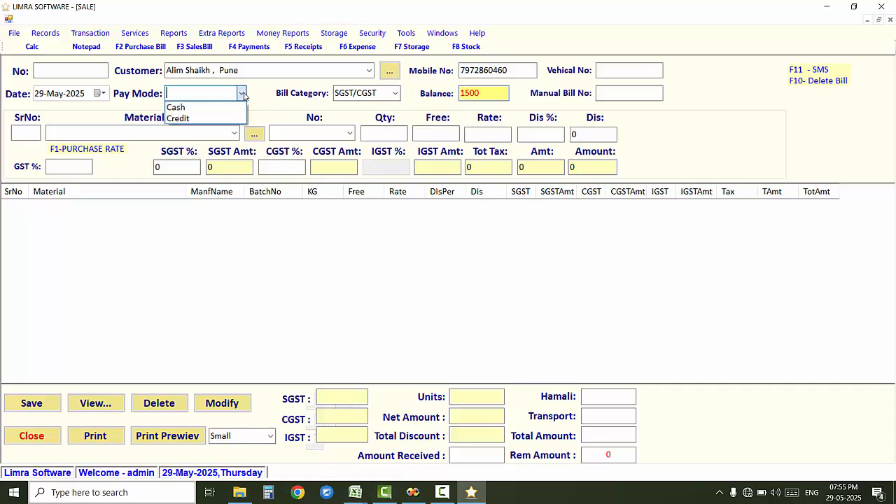
click(242, 120)
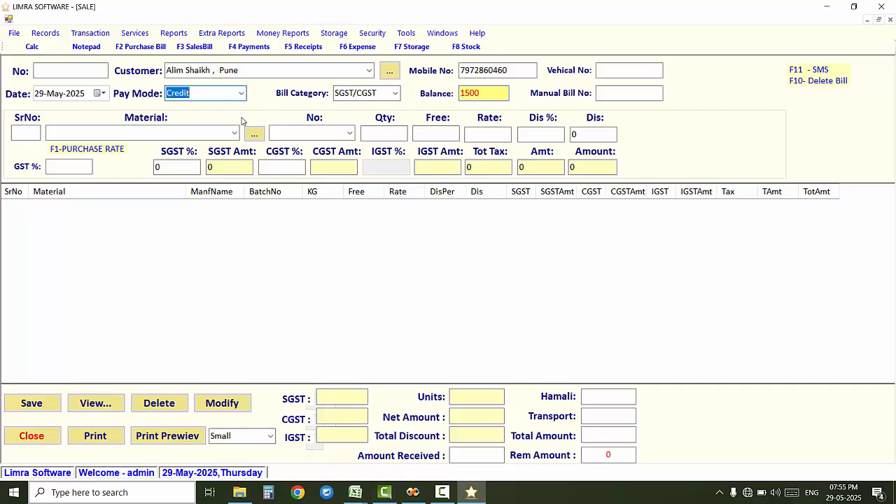
click(236, 133)
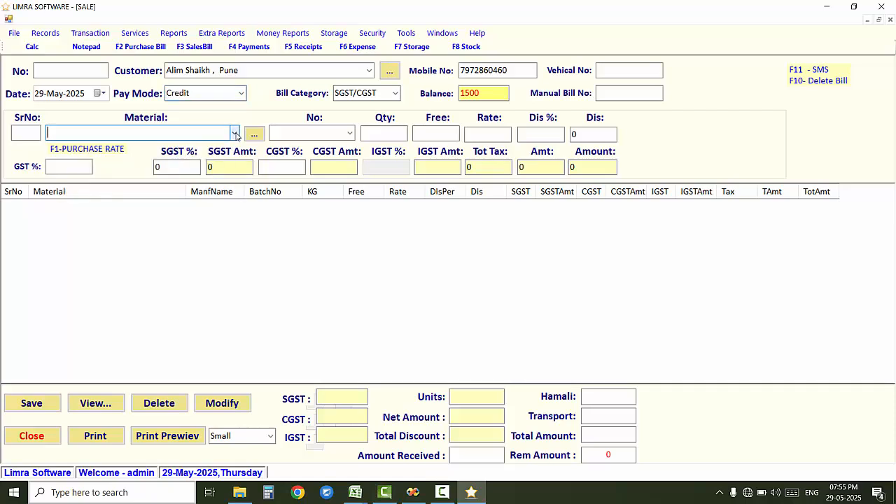
Step: Add one ABC at rate 145 to the sales bill
click(235, 133)
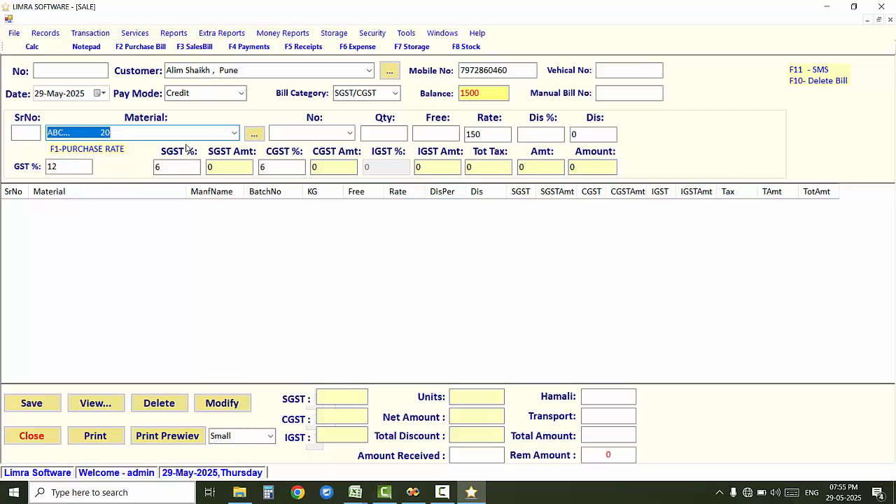
key(Return)
key(Return)
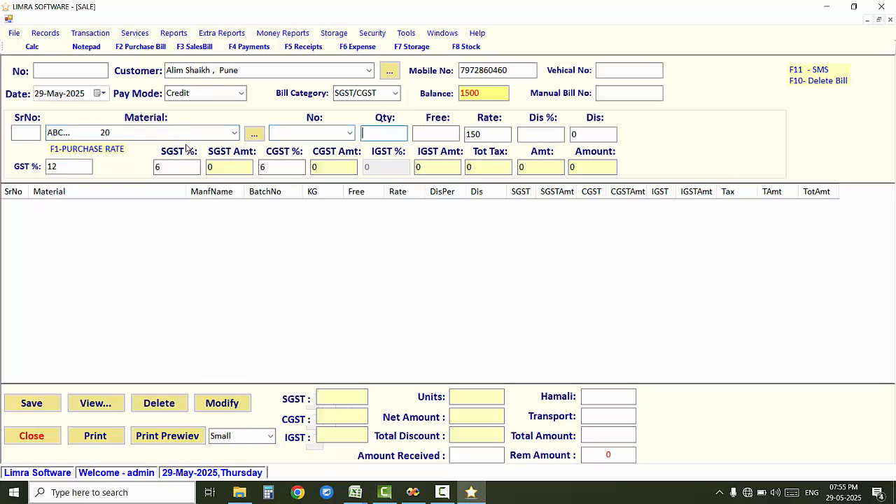
text(1)
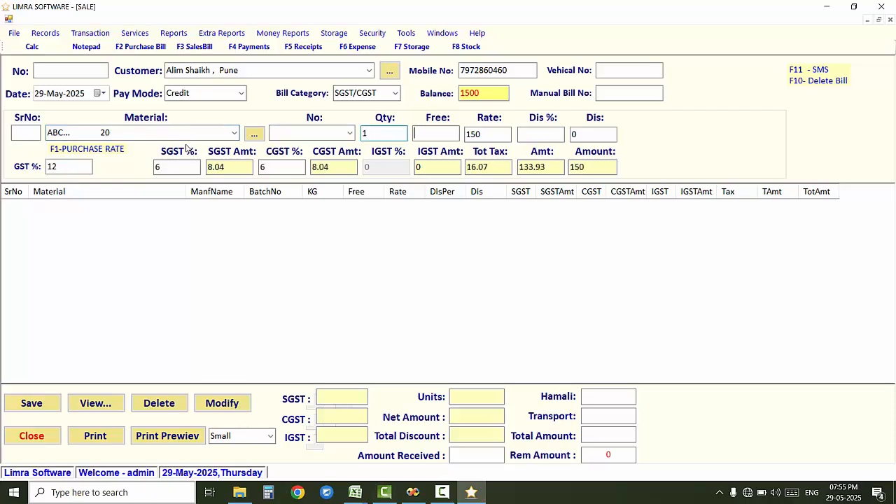
key(Return)
text(145)
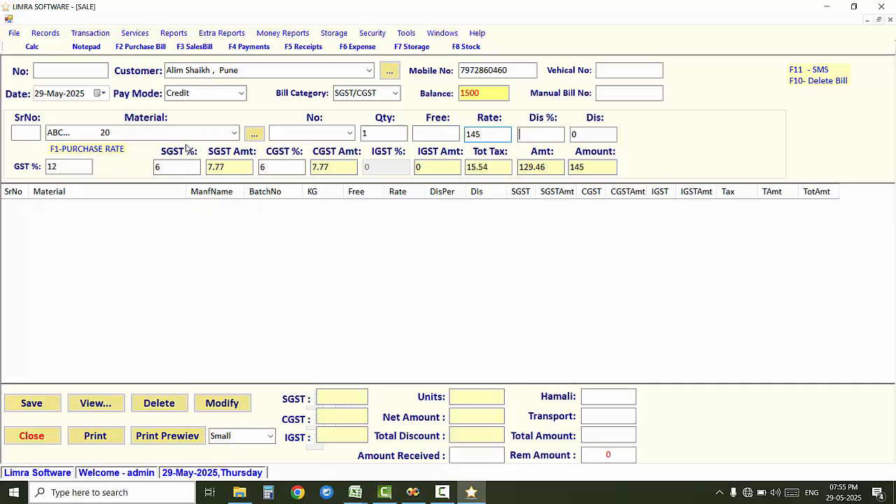
key(Return)
key(Return)
key(Return)
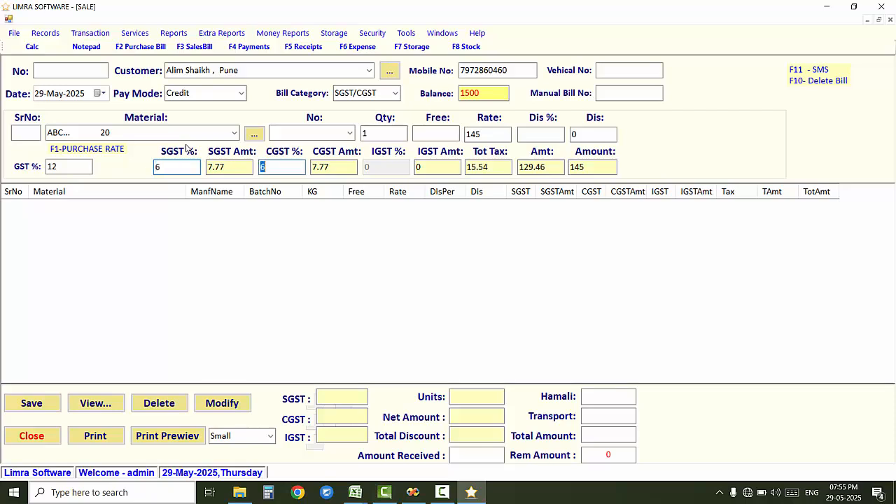
key(Return)
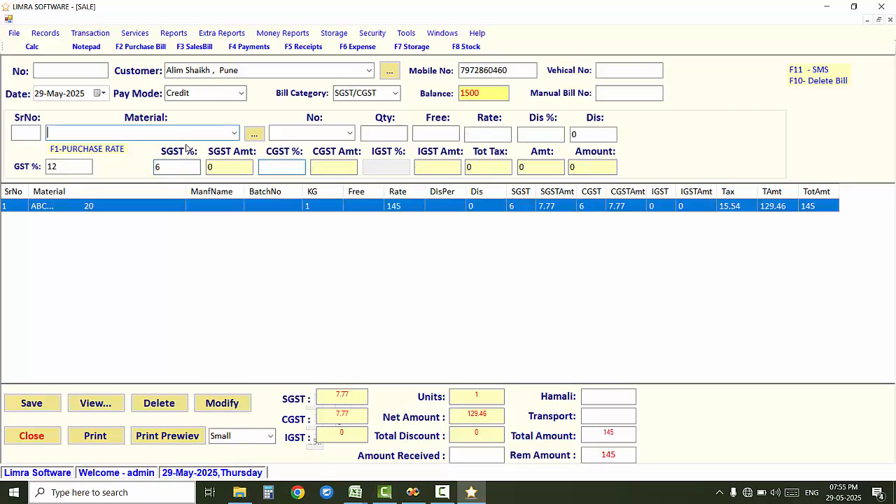
Step: Add one XYZ at rate 210, bringing the bill total to 355
click(233, 133)
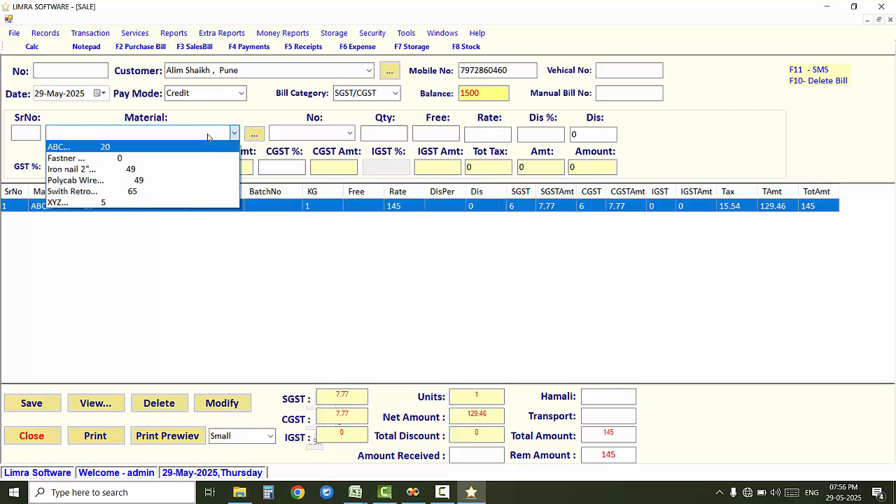
click(208, 133)
text(xYZ...       5)
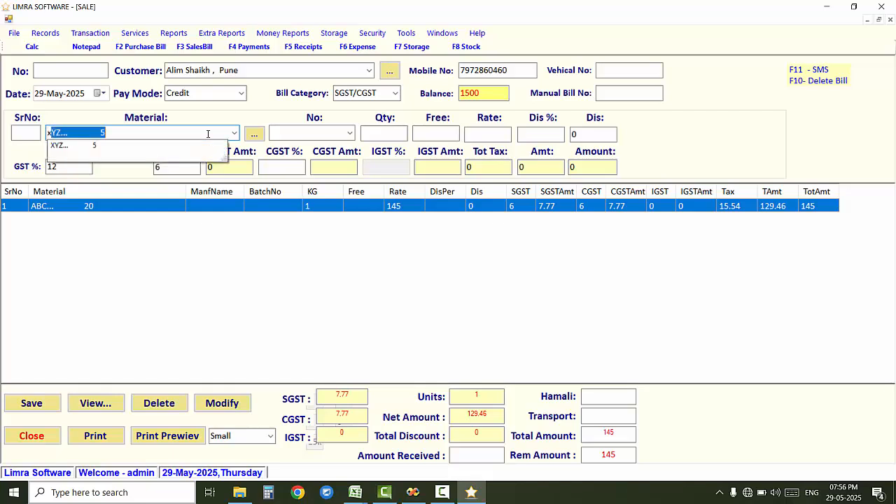
key(Return)
key(Return)
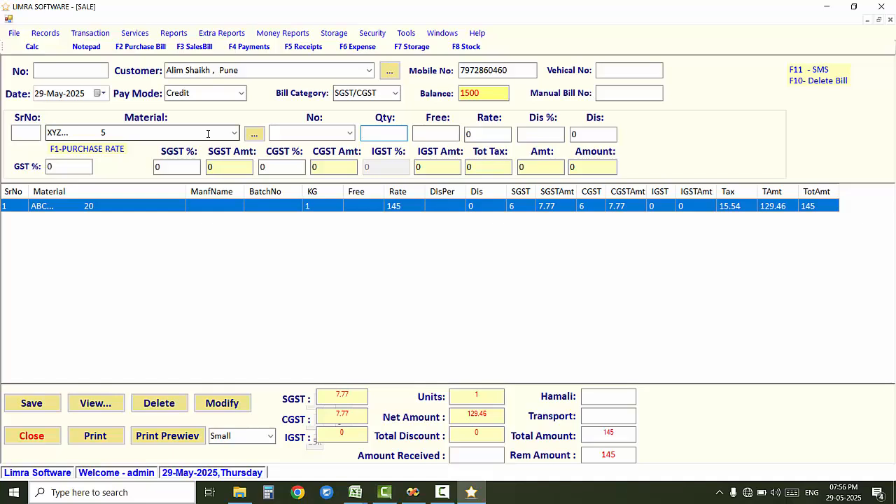
key(Return)
text(210)
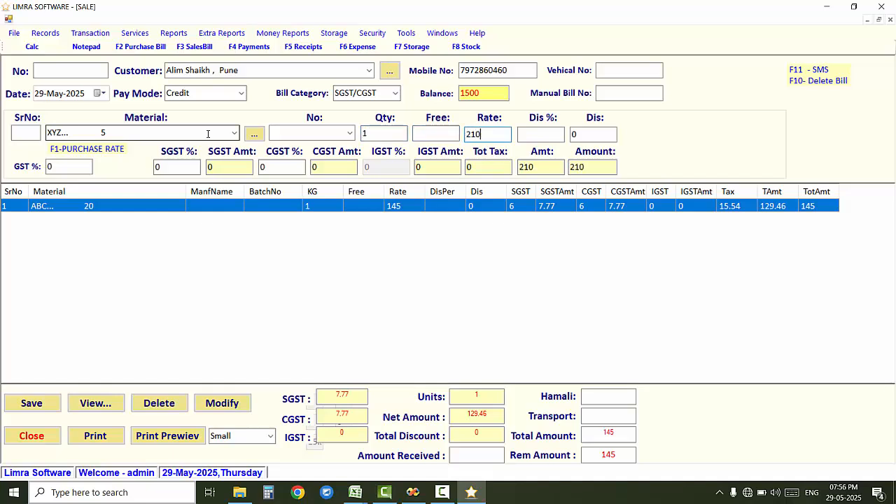
key(Return)
key(Return)
key(Return)
key(Return)
key(Return)
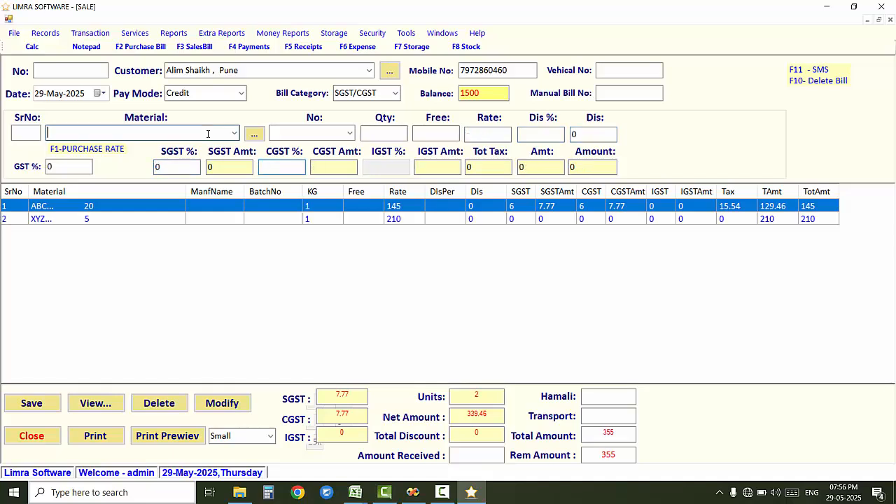
Step: Save sales bill 3 and preview its receipt in the Small print size
click(54, 406)
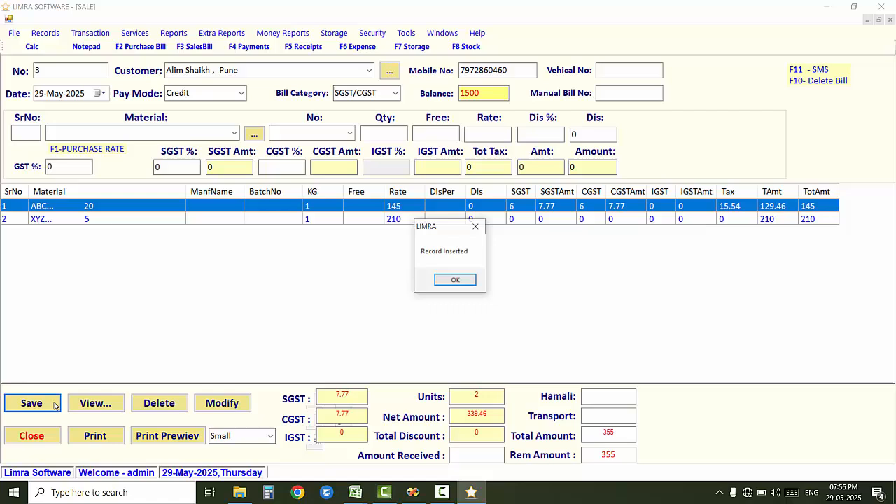
click(473, 284)
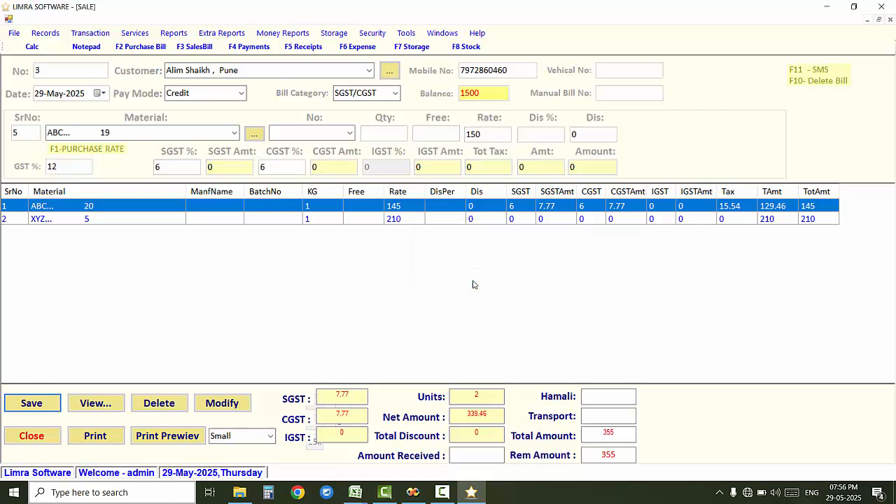
click(271, 439)
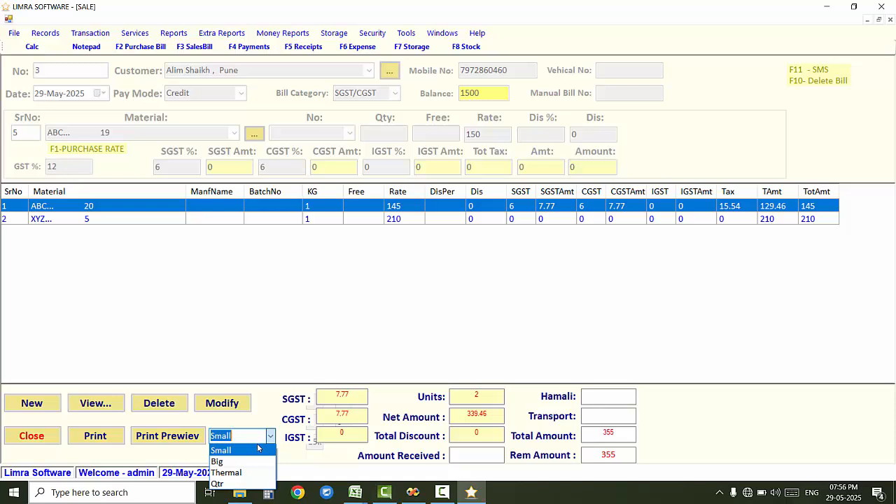
click(229, 450)
click(186, 437)
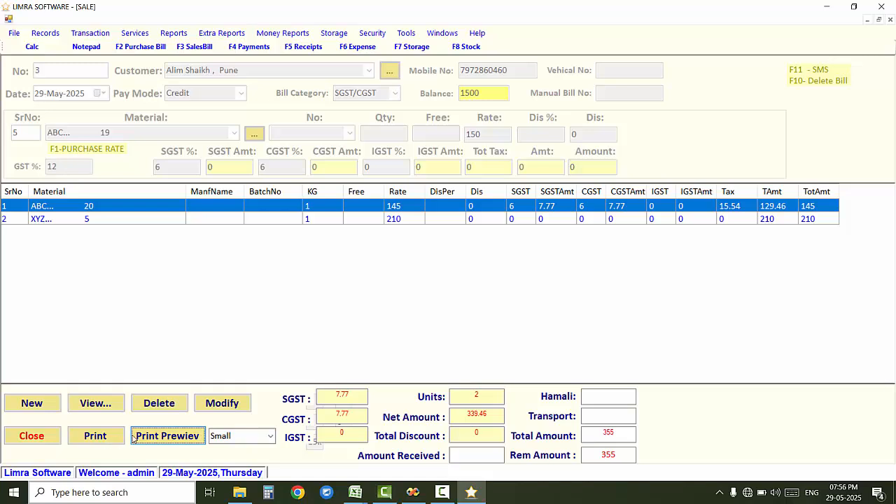
Step: Set the Sale Small Bill invoice zoom to 150%
click(384, 492)
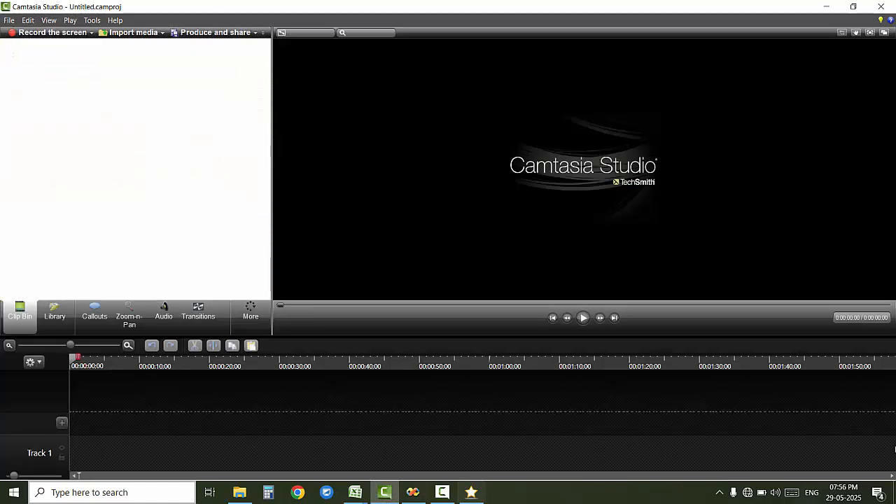
click(384, 492)
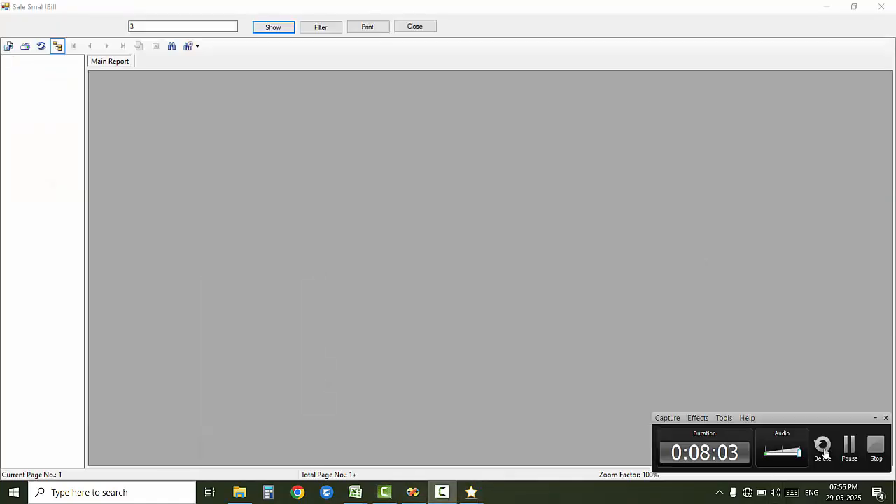
click(849, 446)
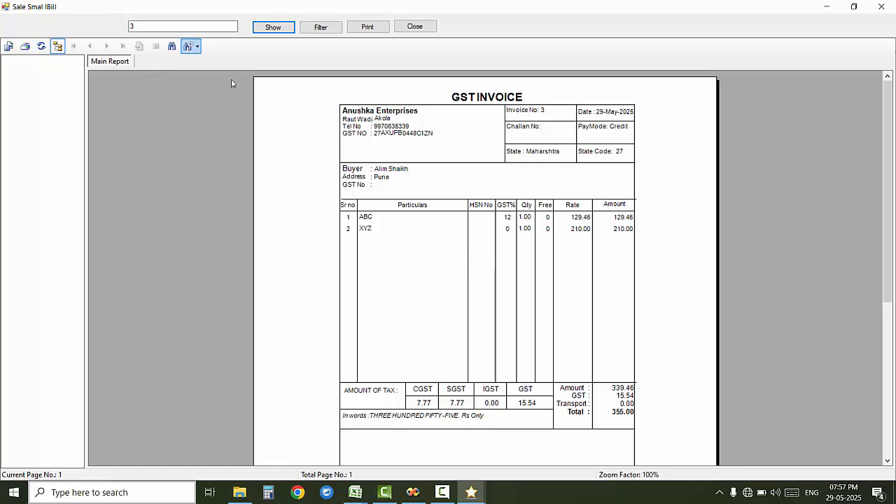
mouse_move(886, 113)
mouse_down()
mouse_move(886, 159)
mouse_move(887, 100)
mouse_up()
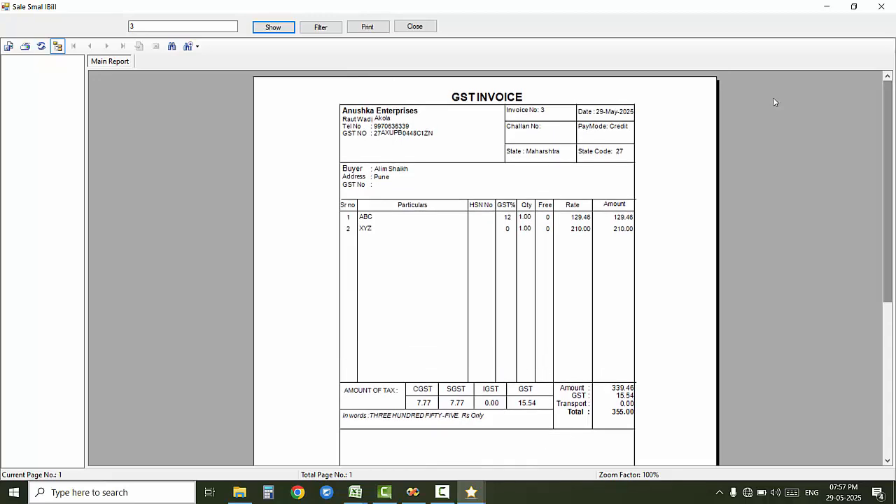
click(197, 46)
click(212, 125)
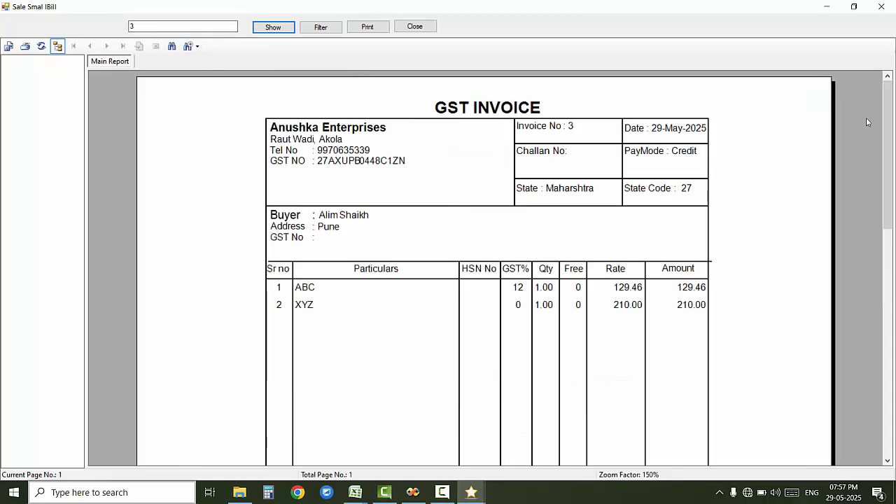
Step: Review the invoice header, buyer details, ABC line and tax totals, then close the preview
scroll(886, 112, down, 1)
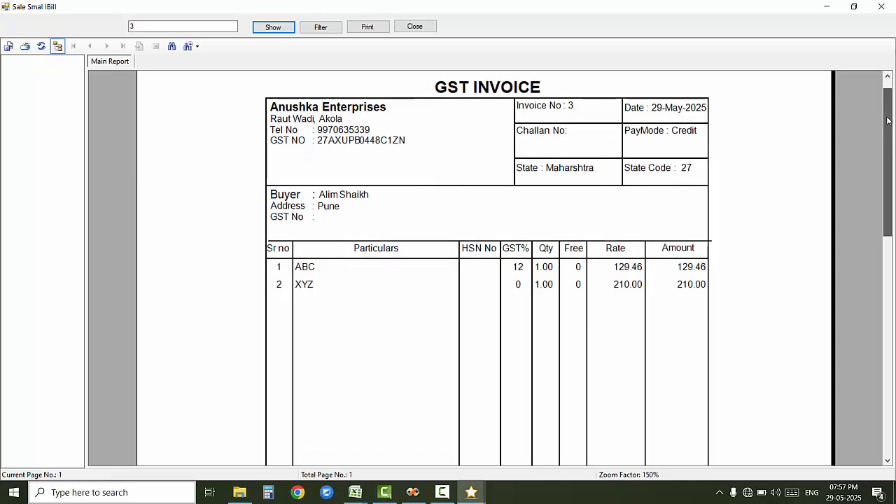
click(374, 121)
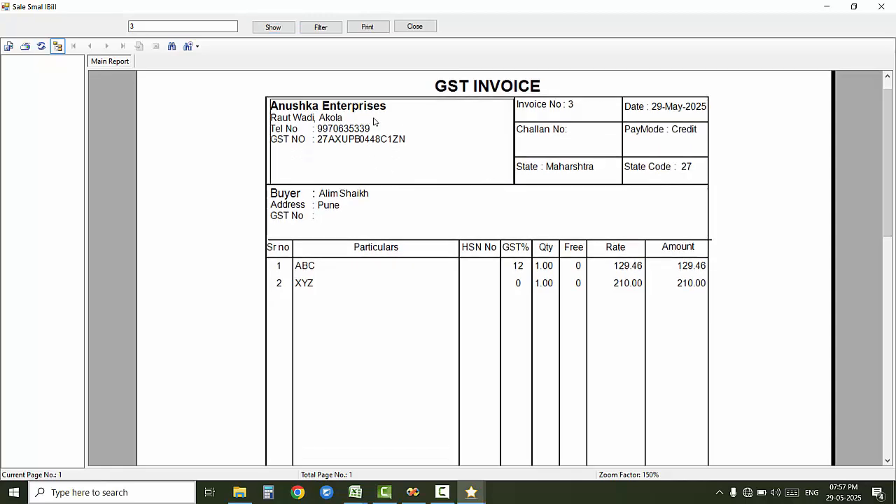
click(564, 118)
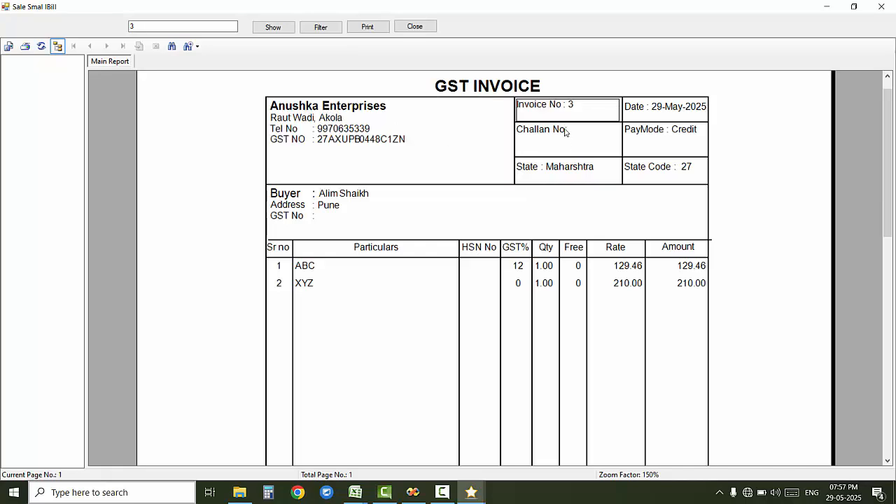
click(566, 133)
click(577, 162)
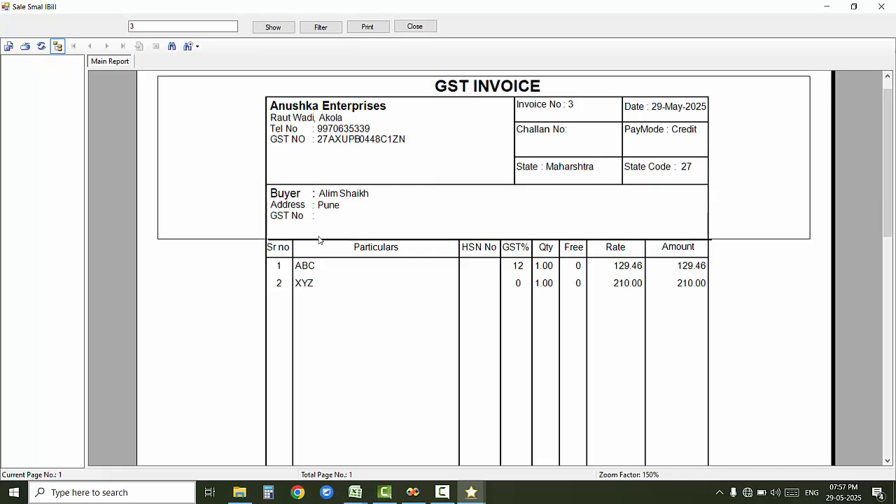
click(332, 198)
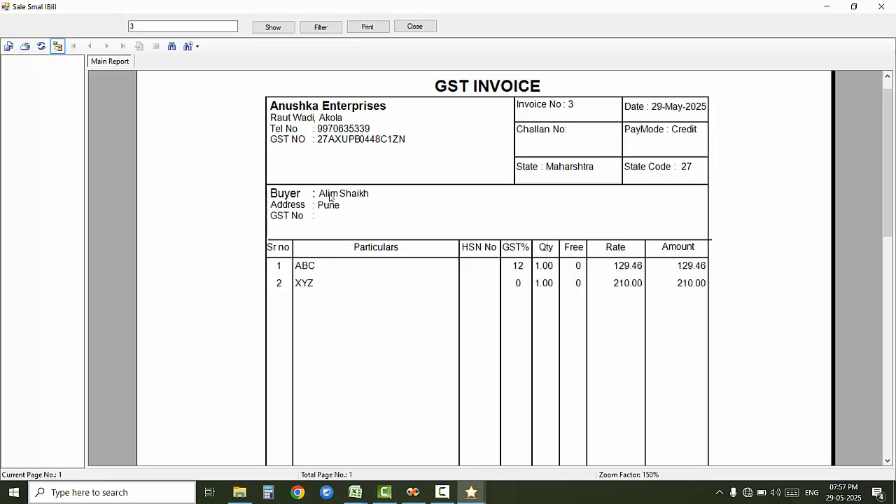
click(323, 269)
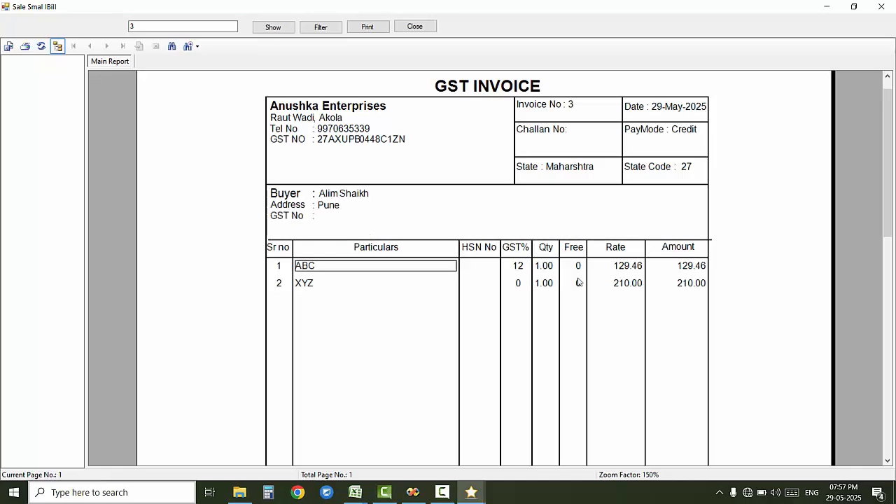
drag(883, 193, 887, 244)
click(393, 389)
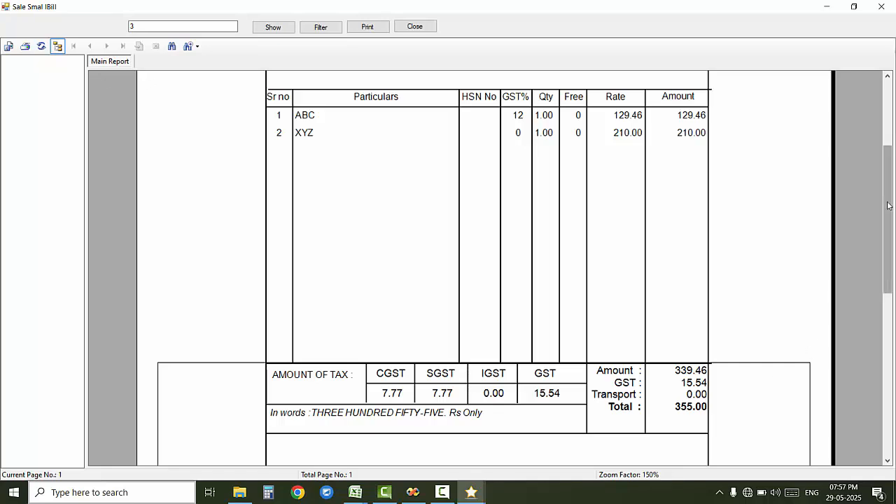
drag(888, 205, 887, 245)
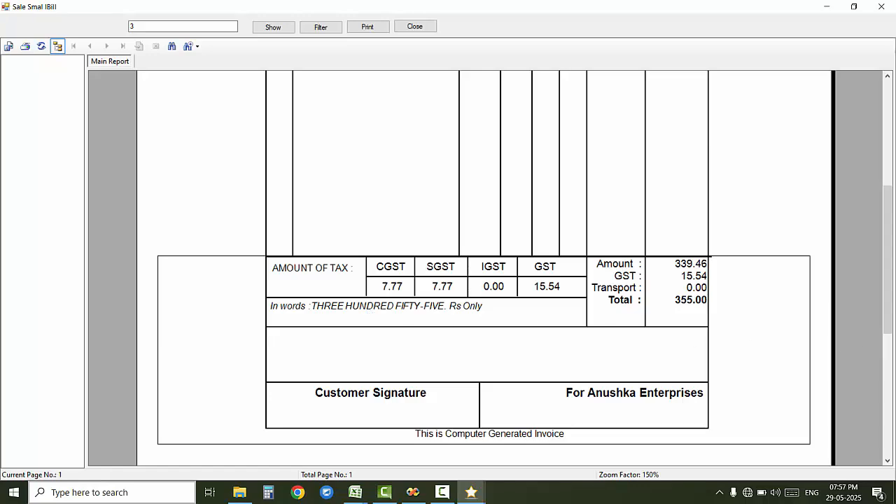
drag(890, 243, 888, 105)
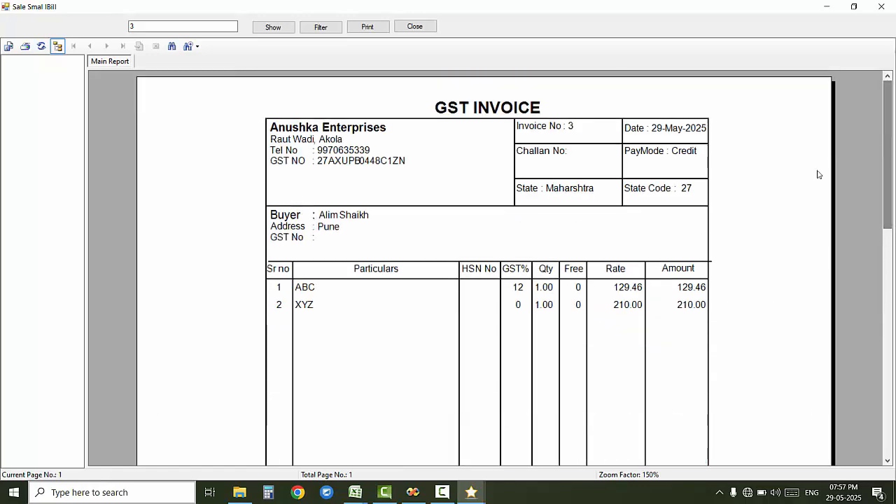
click(414, 27)
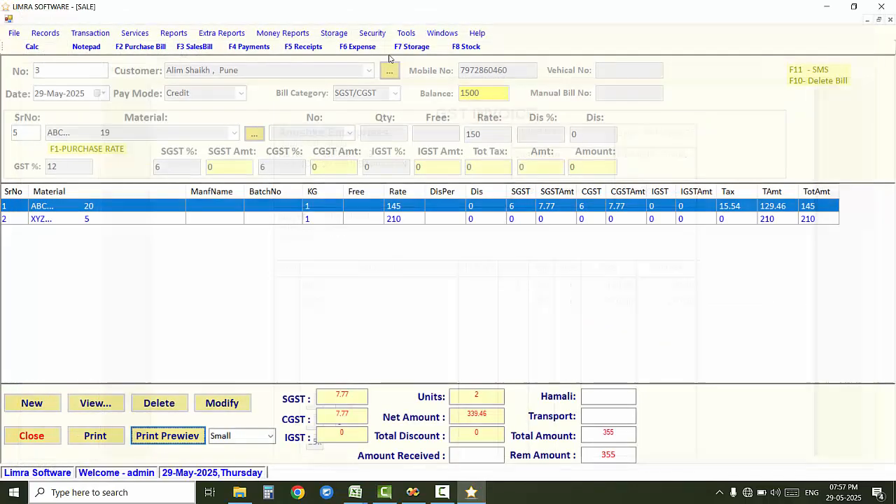
Step: Switch the print size to Big and preview bill 3's full-page invoice before closing it
click(270, 436)
click(238, 459)
click(180, 434)
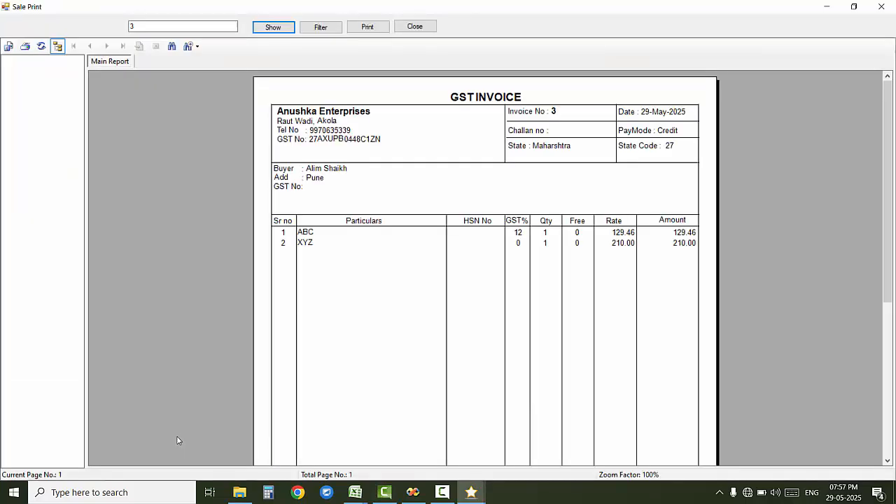
mouse_move(892, 96)
mouse_down()
mouse_move(892, 284)
mouse_move(880, 79)
mouse_up()
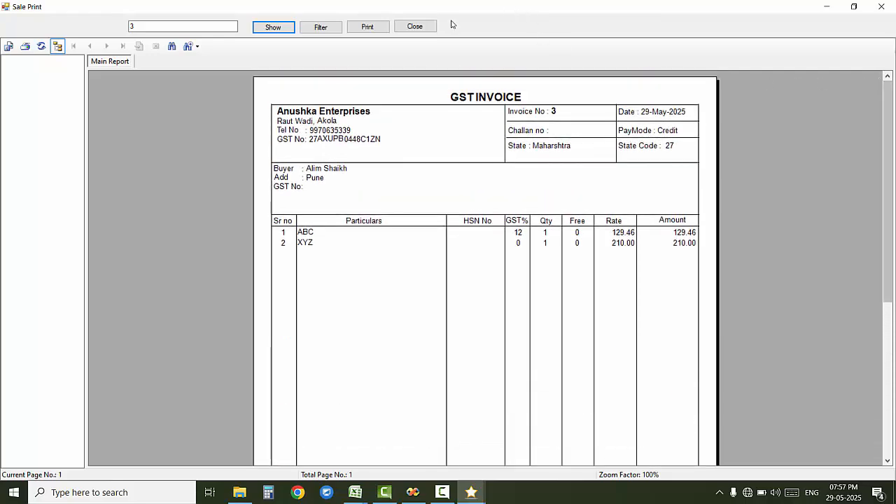
click(414, 25)
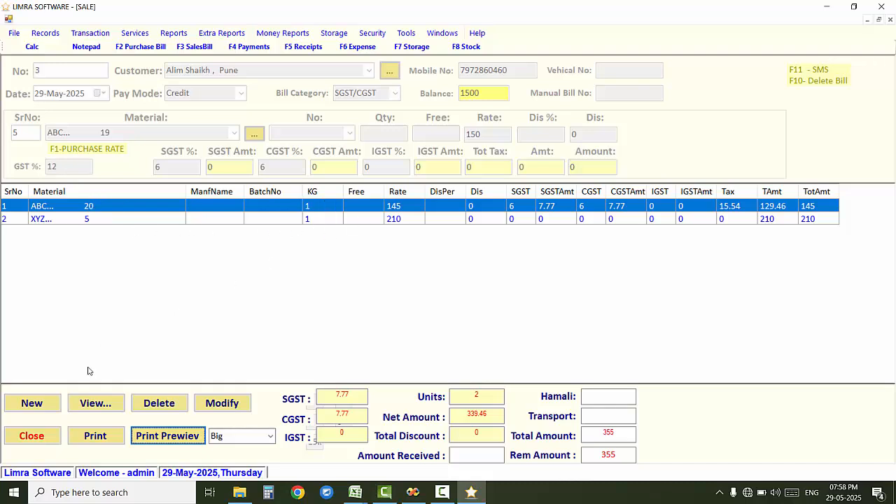
Step: Start a blank sale bill, try ABC then XYZ as material, and close the sale form
click(31, 400)
click(239, 131)
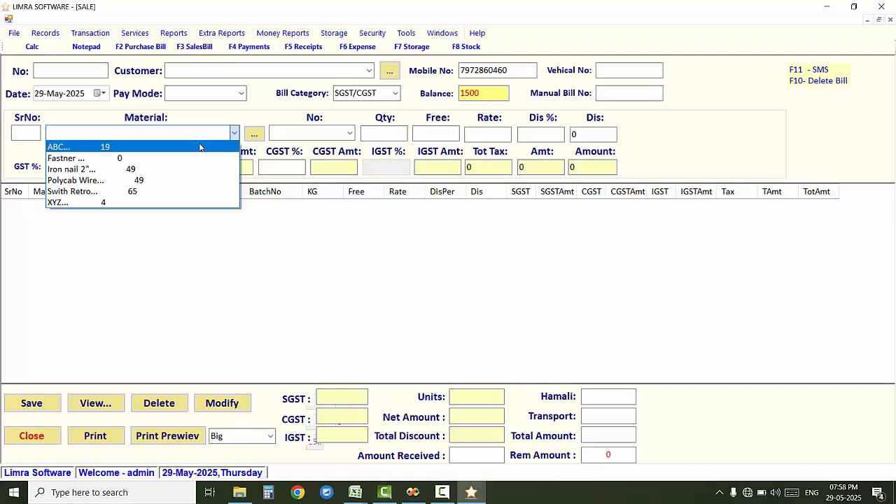
click(116, 147)
click(123, 131)
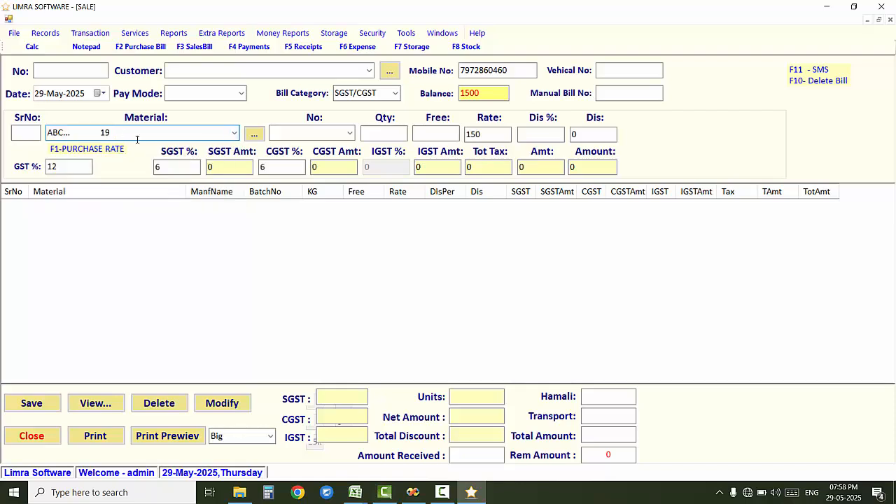
click(236, 134)
click(160, 205)
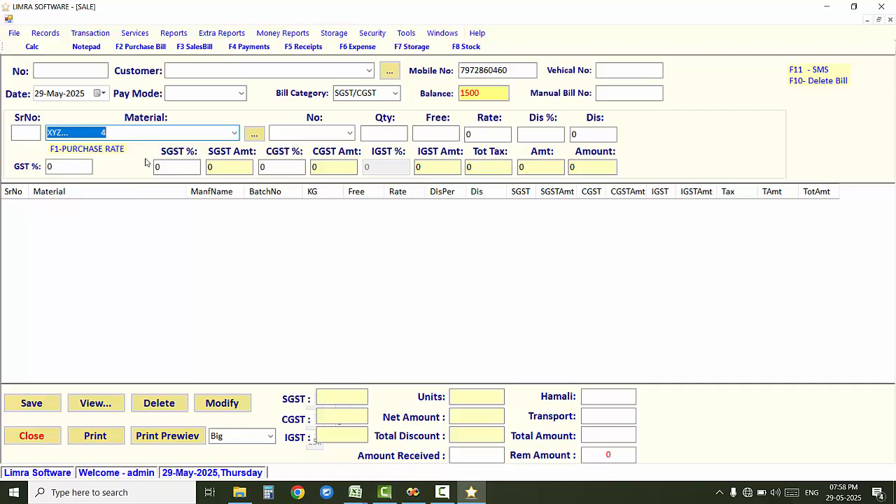
click(117, 133)
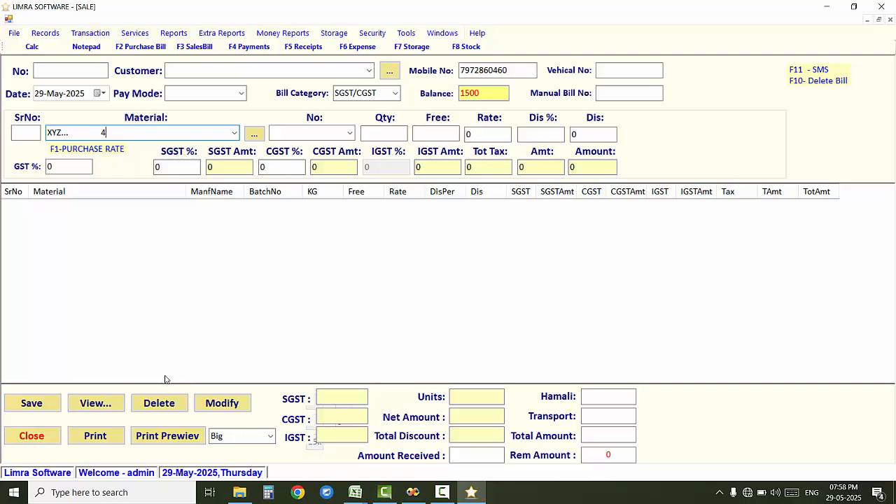
click(32, 435)
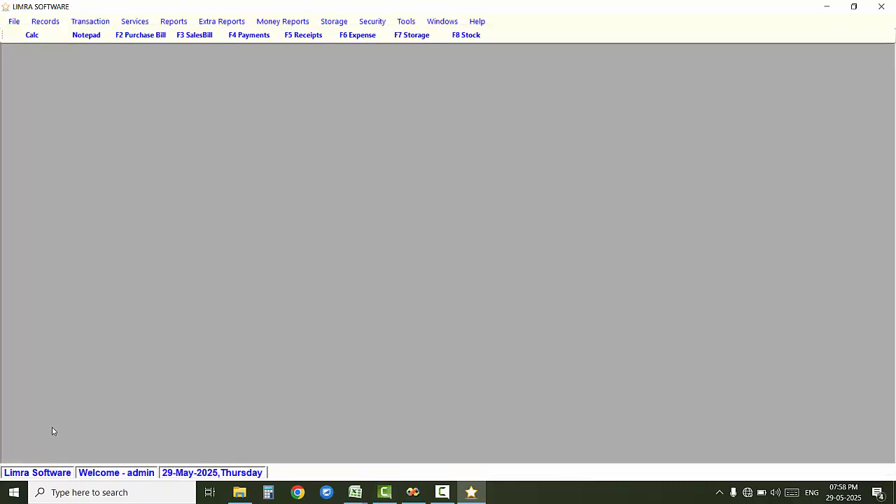
click(92, 21)
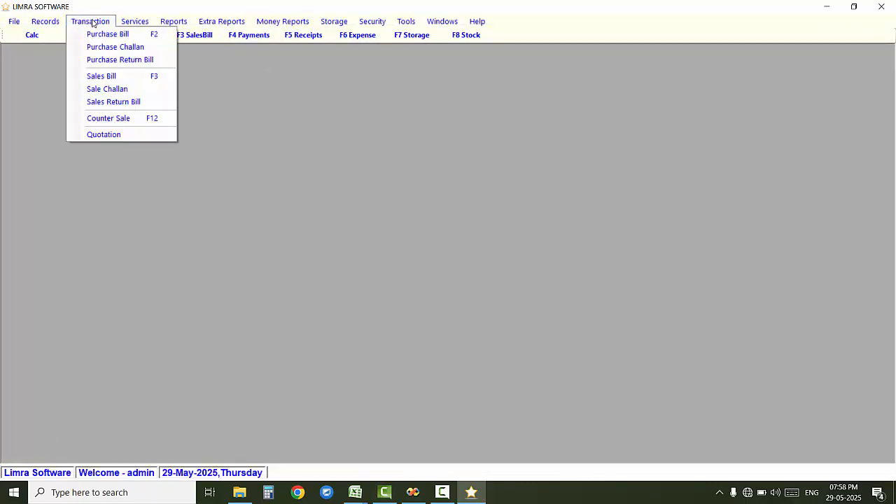
click(168, 120)
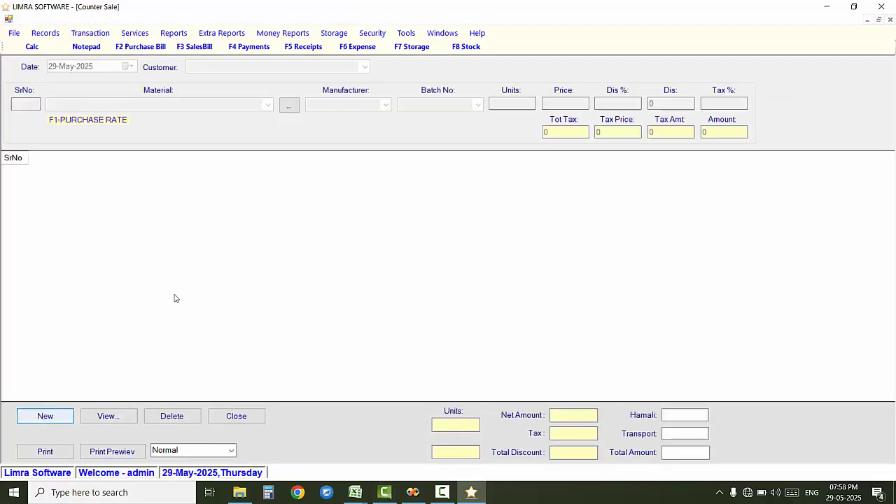
key(Return)
click(276, 67)
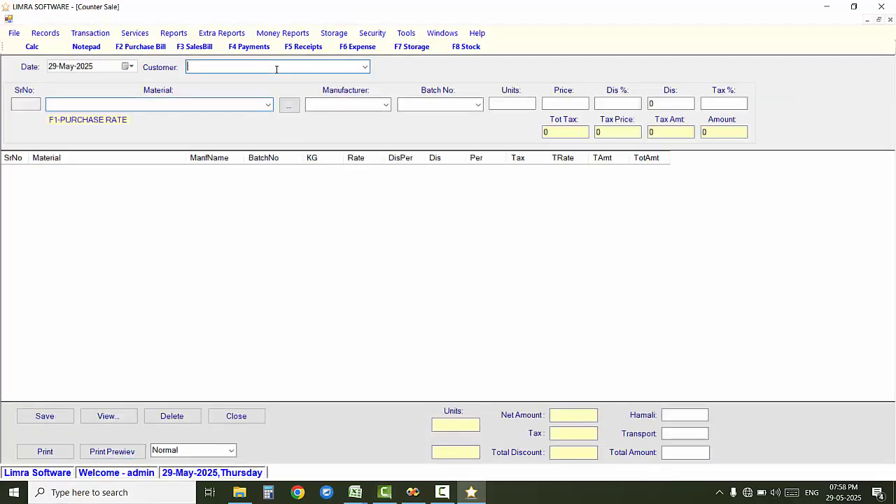
text(sfdgsdfg)
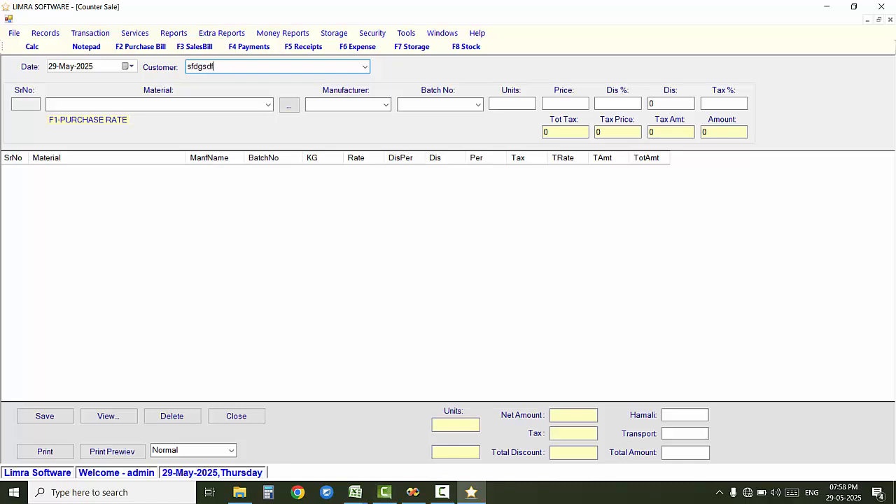
key(BackSpace)
key(BackSpace)
key(BackSpace)
key(BackSpace)
key(BackSpace)
key(BackSpace)
key(BackSpace)
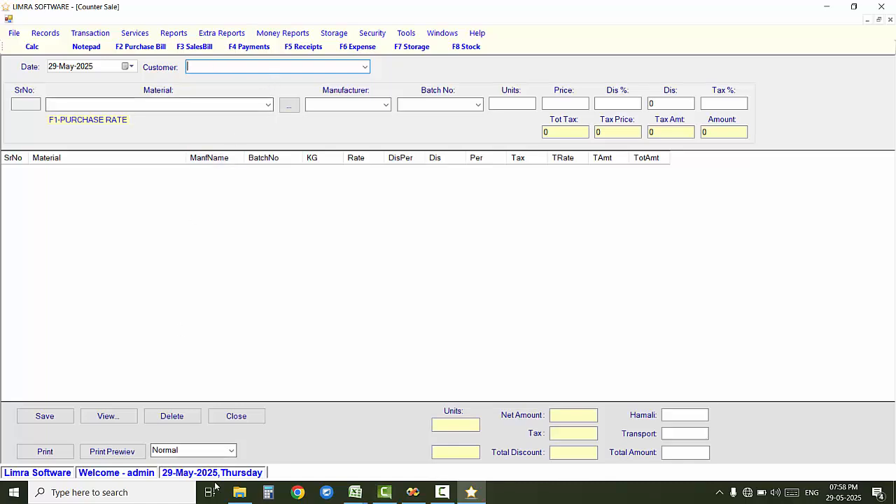
click(235, 416)
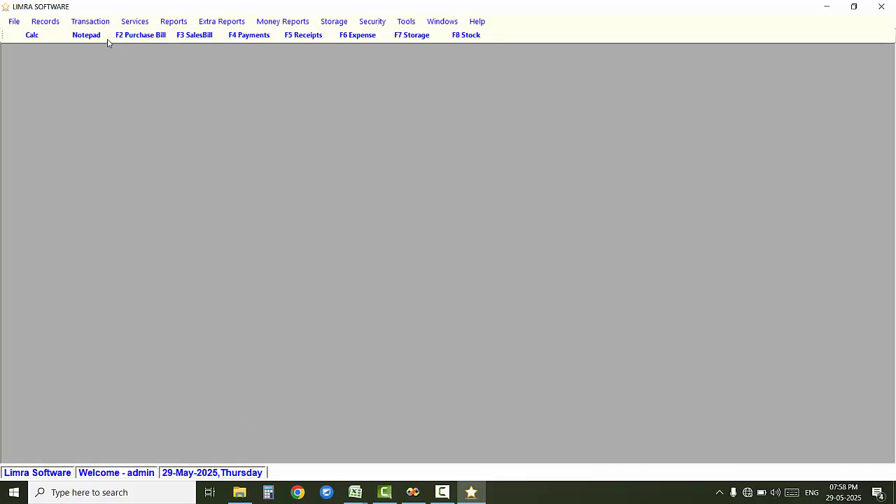
click(91, 21)
click(160, 135)
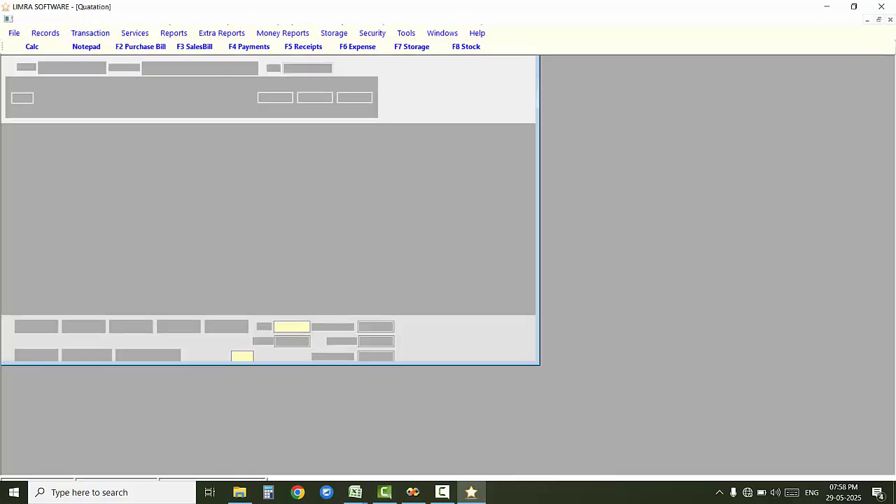
click(23, 427)
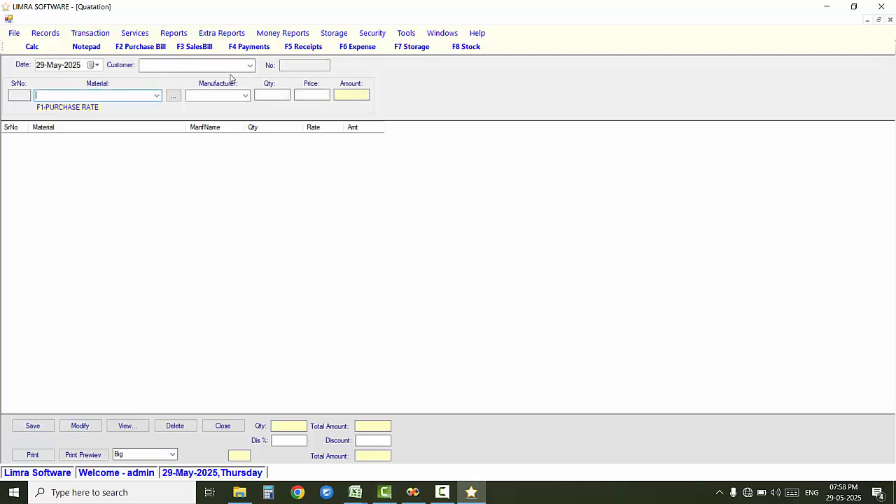
click(222, 427)
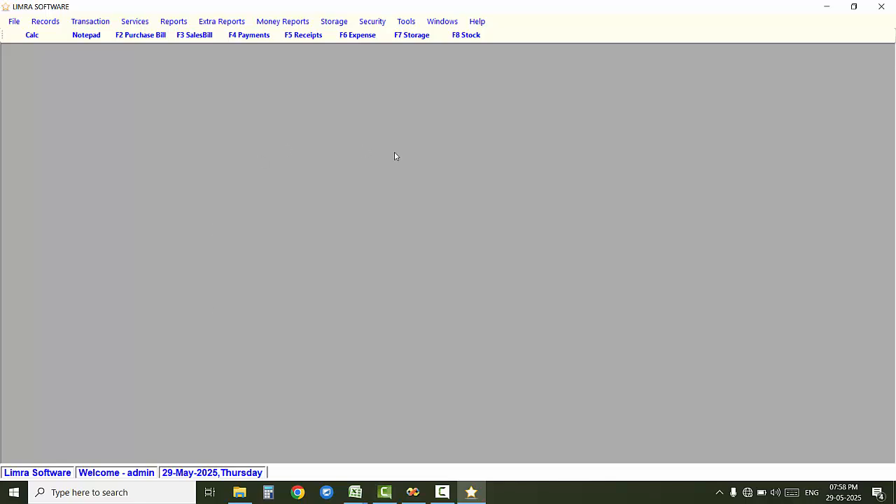
Step: Start a new payment entry and choose the party from the names list
click(140, 21)
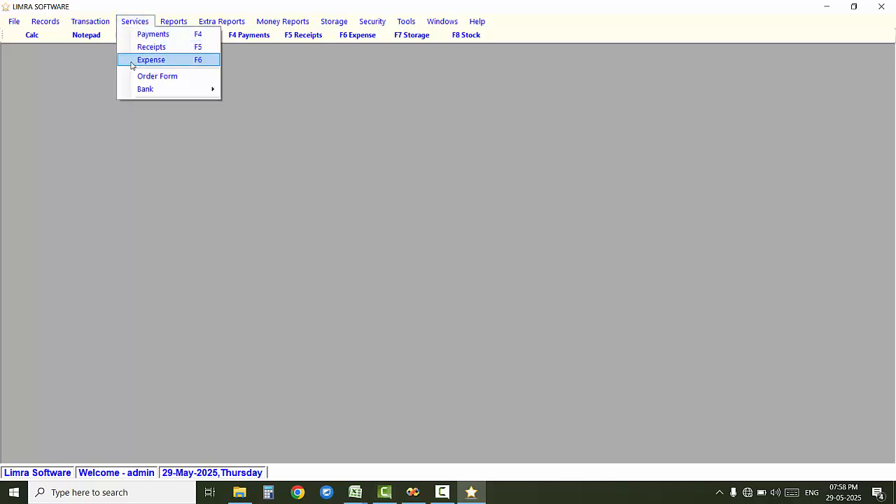
click(312, 117)
click(248, 35)
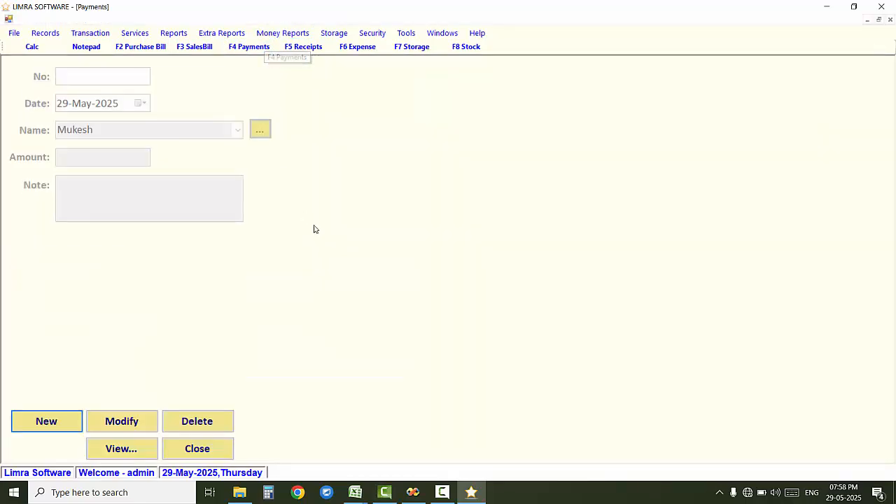
click(58, 422)
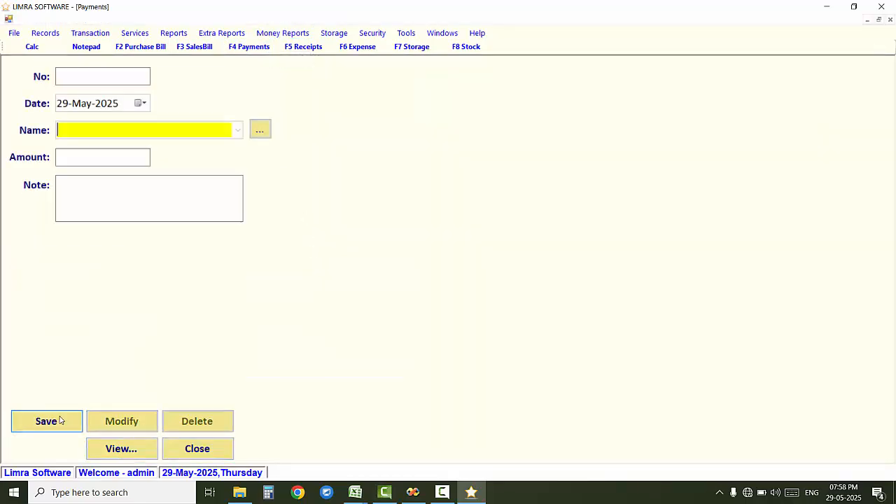
click(237, 130)
click(210, 158)
Step: Leave the payment's amount and note unsaved and switch to the Receipts form
click(116, 154)
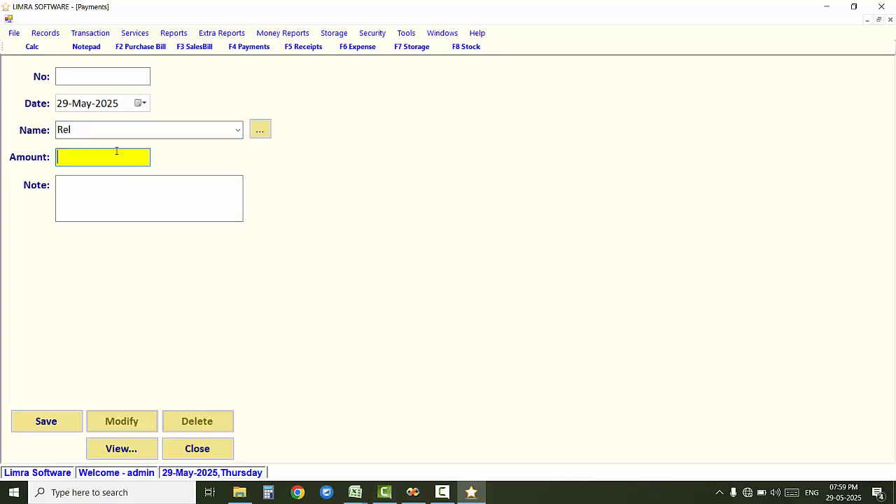
click(125, 184)
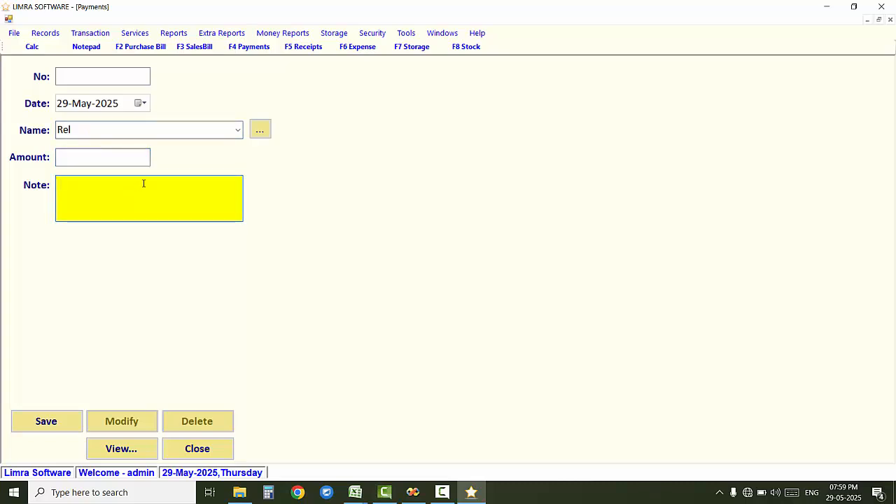
click(211, 455)
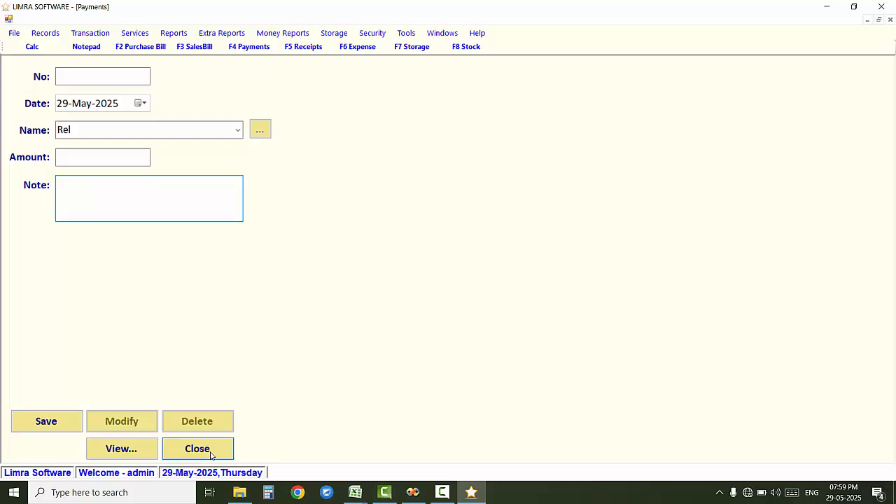
click(303, 35)
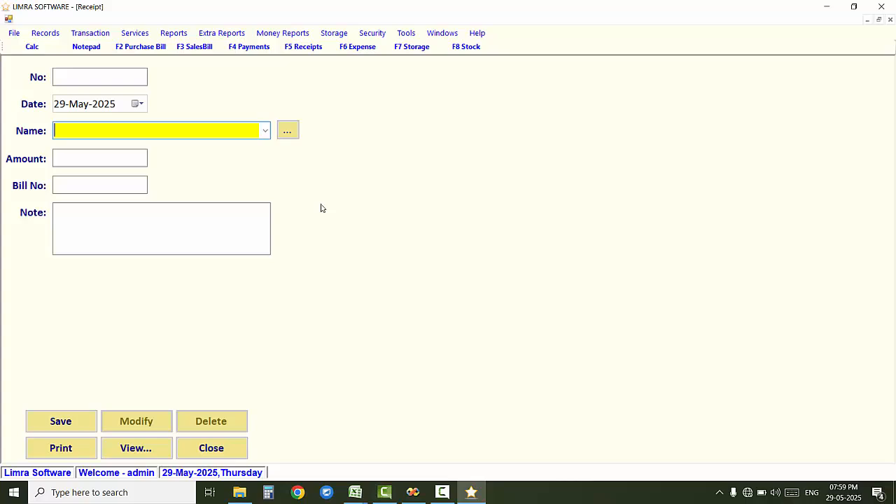
Step: Set the new receipt's Name to the customer picked from the list, then advance to Bill No
click(265, 131)
click(255, 147)
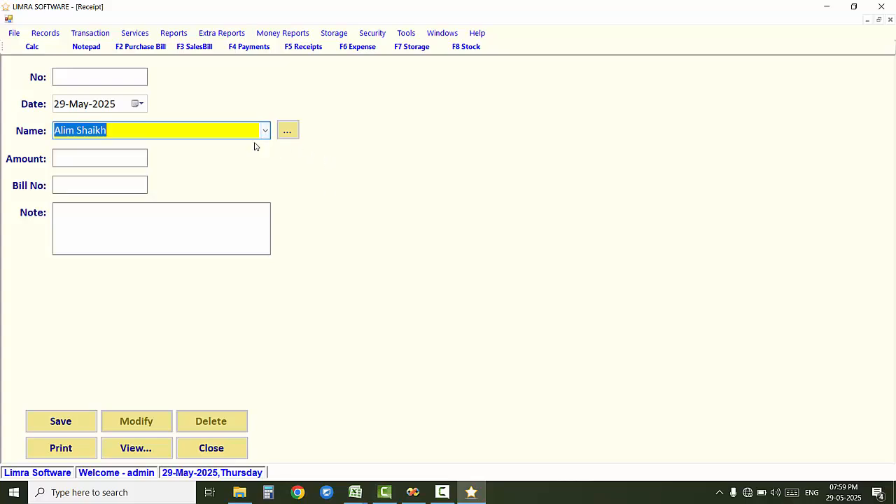
click(110, 161)
click(108, 184)
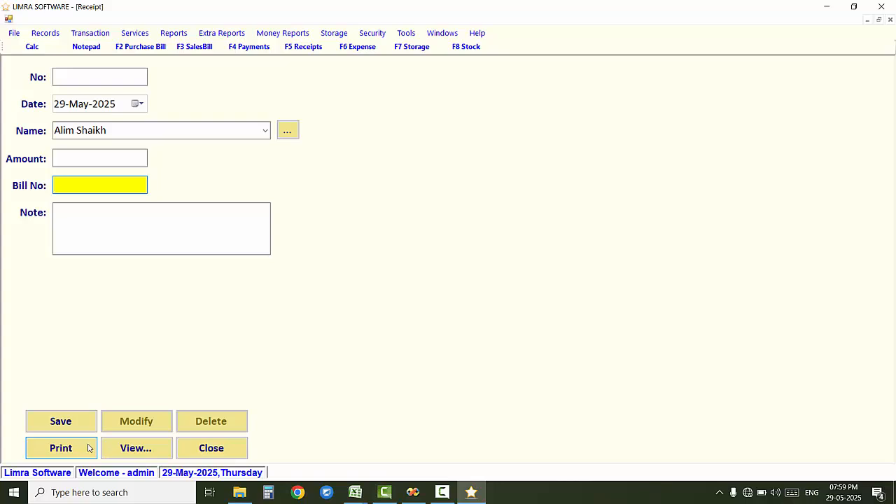
Step: Close the receipt form and start a new expense entry
click(225, 449)
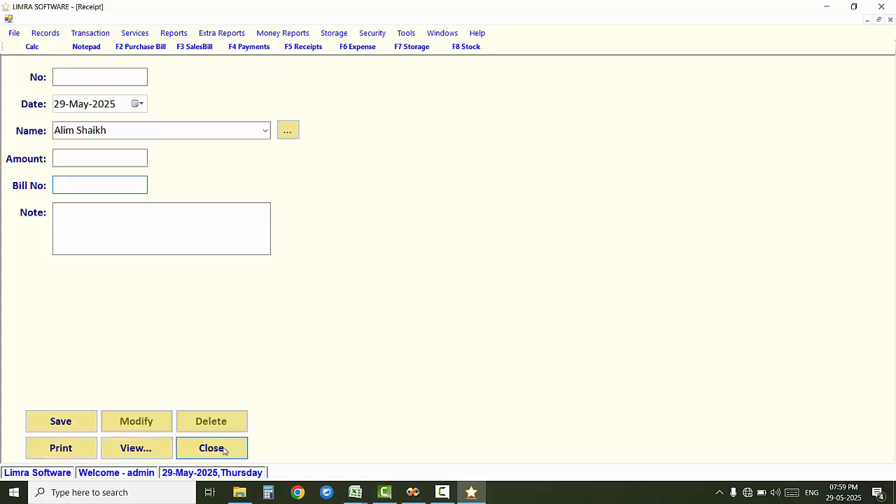
click(369, 33)
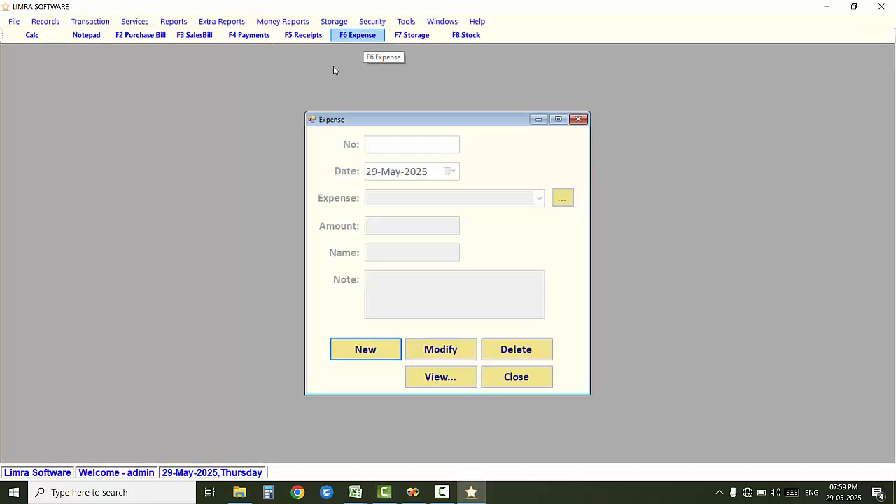
click(374, 356)
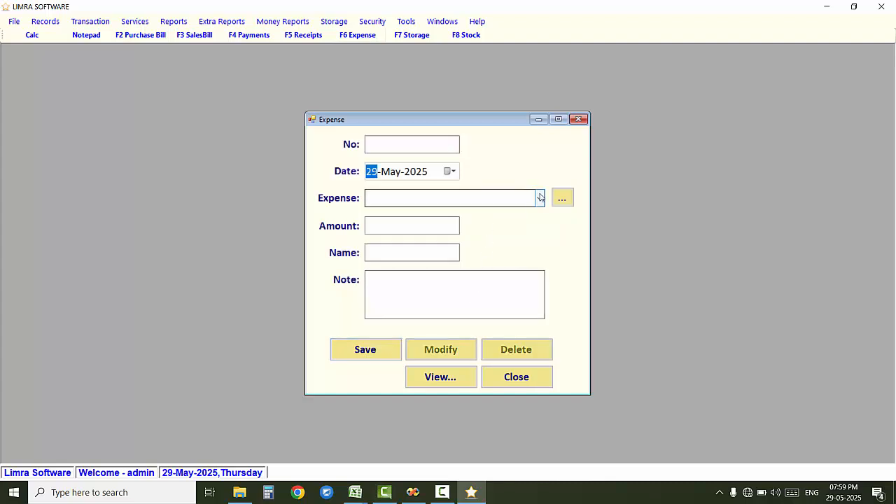
click(539, 198)
click(539, 197)
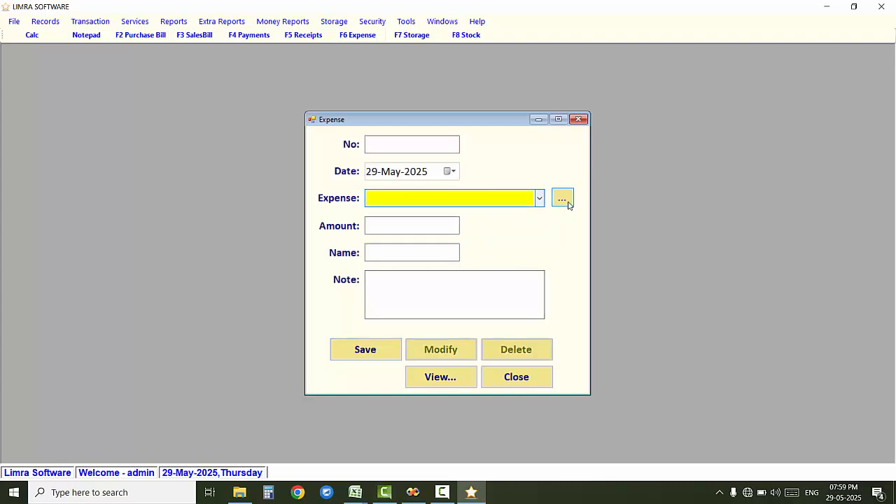
Step: Add the expense categories 'rent' and 'Light Bill'
click(565, 202)
key(Return)
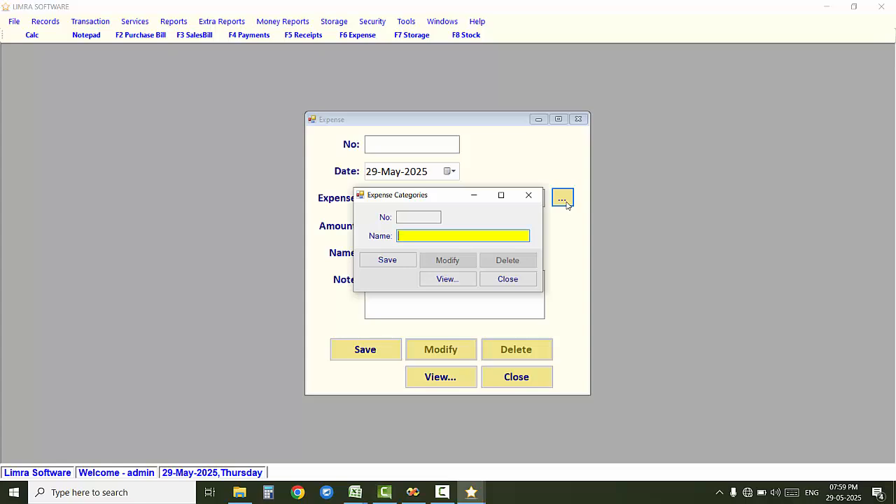
key(Return)
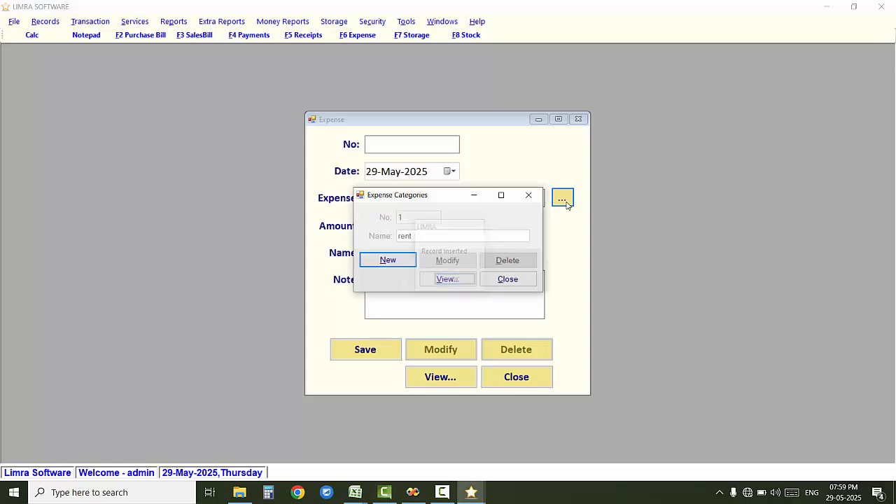
text(Light Bill)
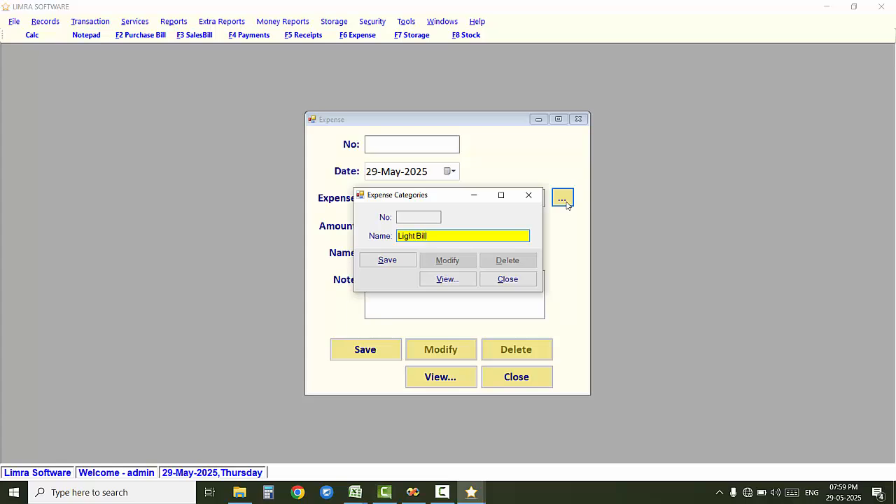
key(Return)
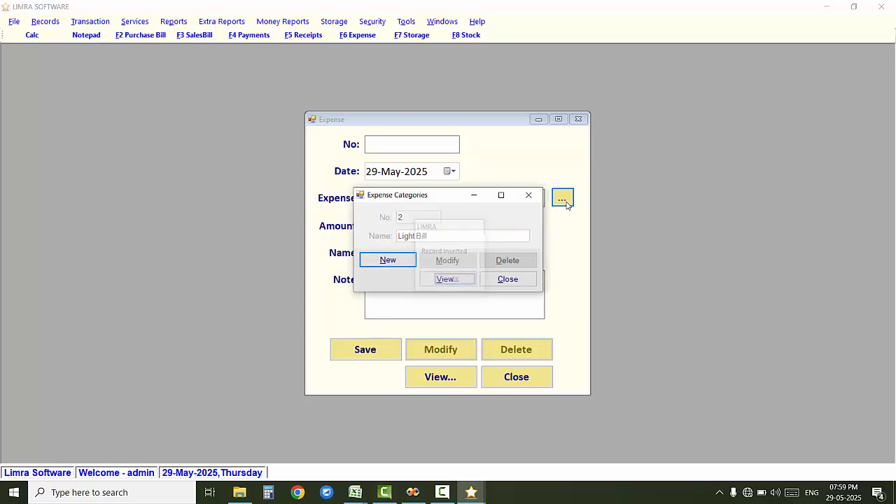
key(Escape)
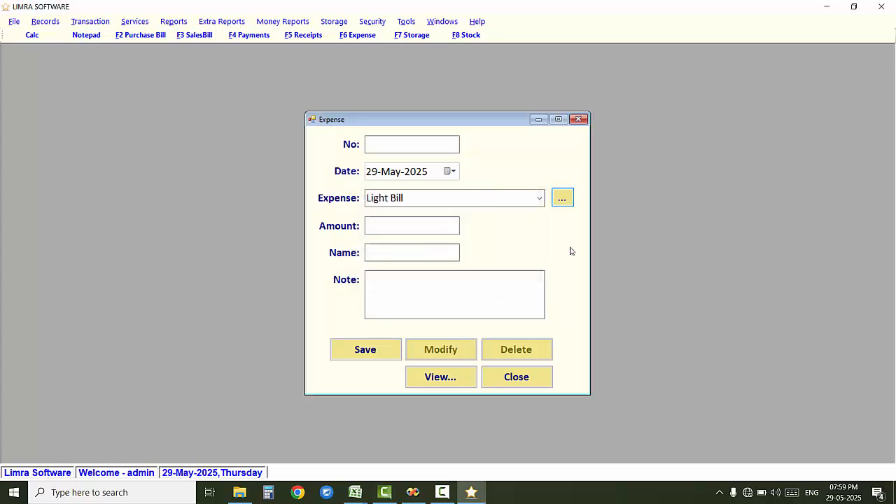
Step: Choose rent as the expense type, then add one more expense category
click(536, 199)
click(537, 200)
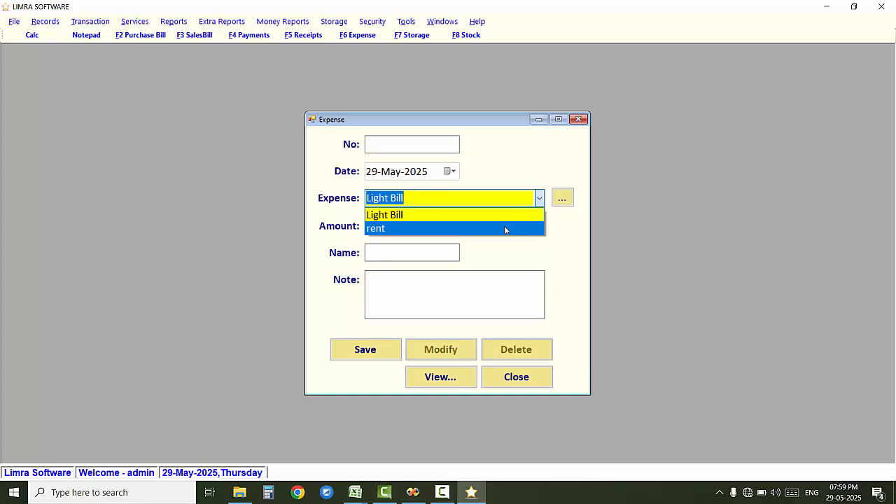
click(506, 229)
click(539, 198)
click(564, 201)
click(564, 201)
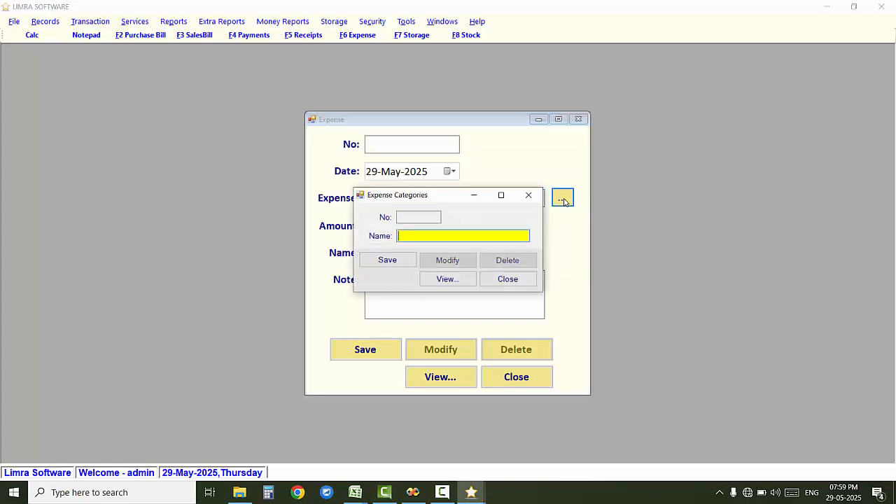
key(Return)
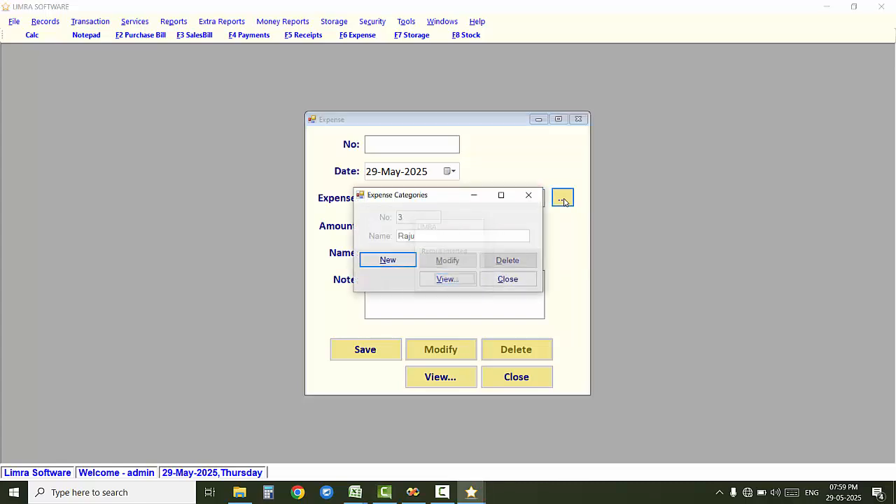
Step: Select the newly added category, then close the expense form without saving
click(536, 198)
click(483, 229)
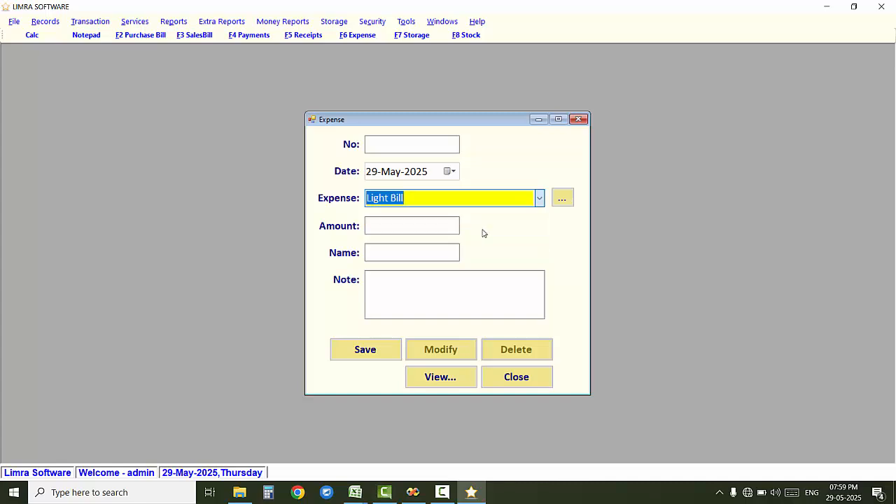
click(424, 226)
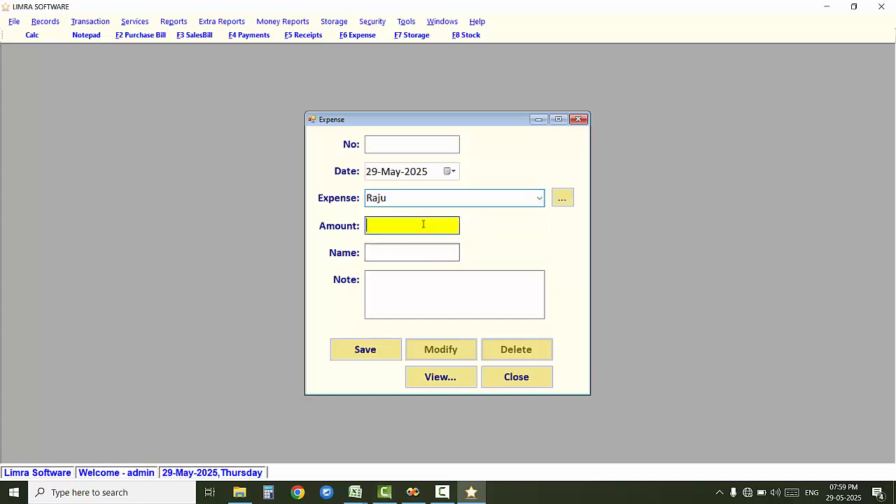
click(444, 296)
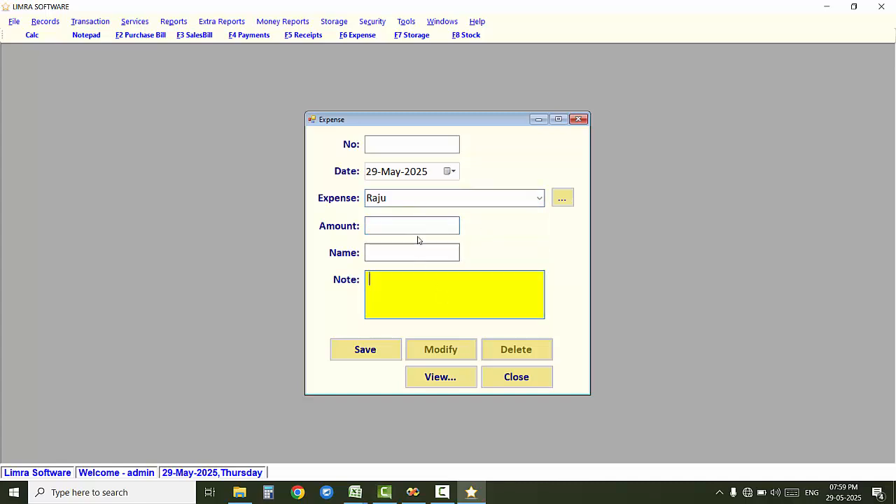
click(524, 376)
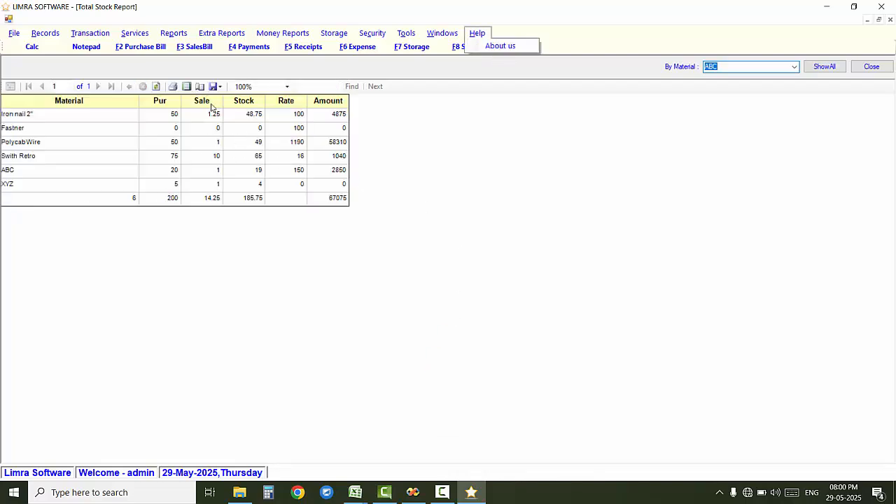
Step: View the stock report at 200%, filter to material ABC, then show all materials again
click(287, 86)
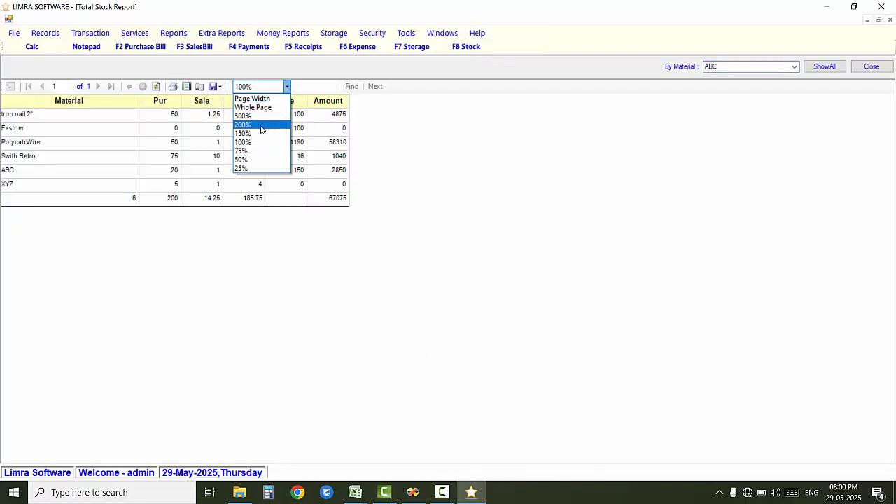
click(263, 125)
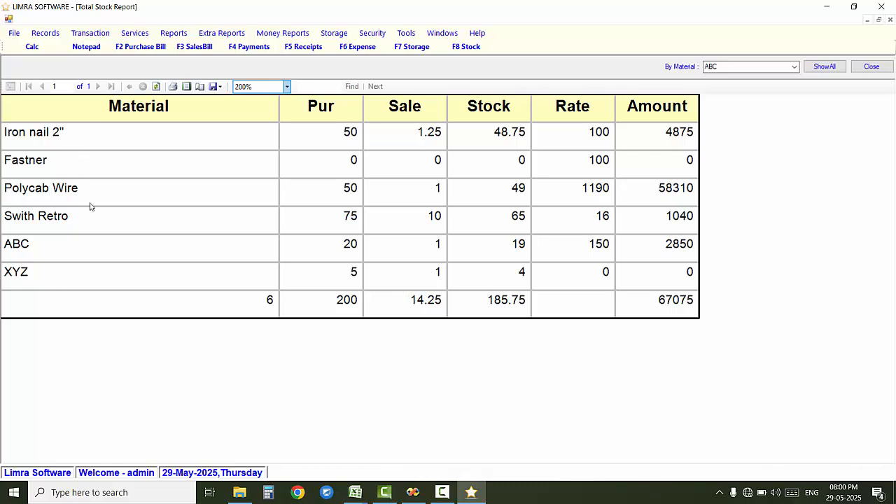
click(794, 66)
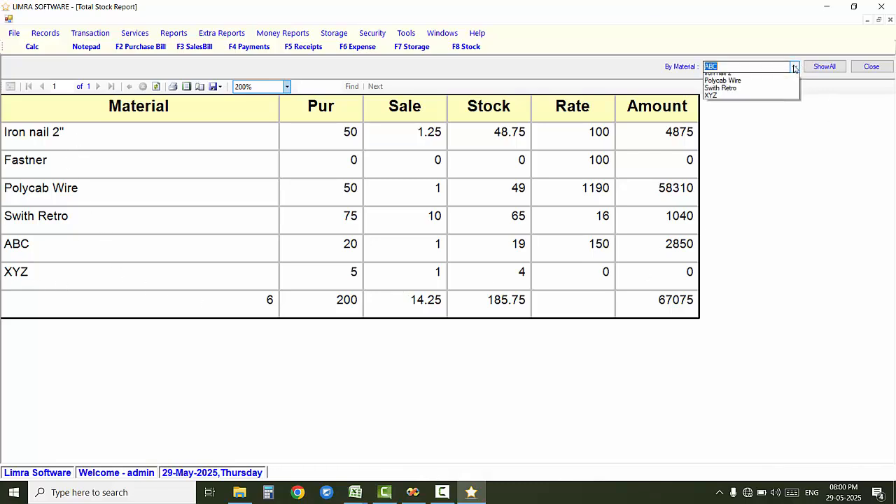
click(779, 78)
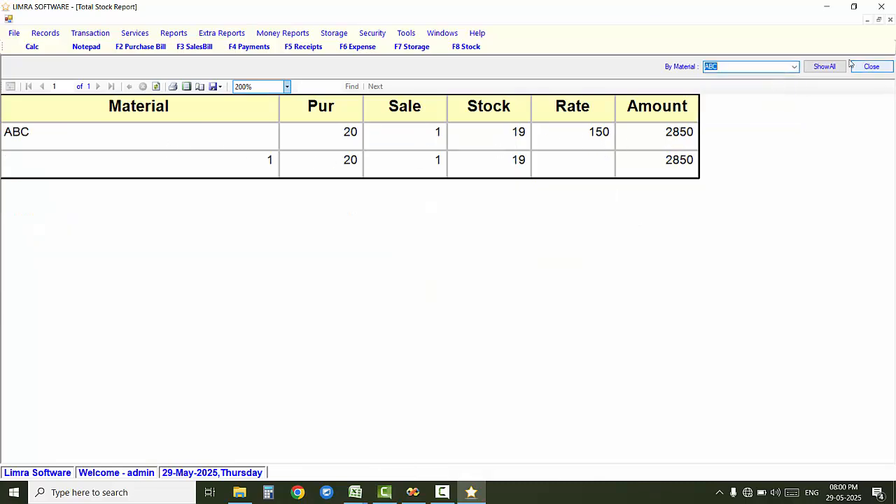
click(823, 67)
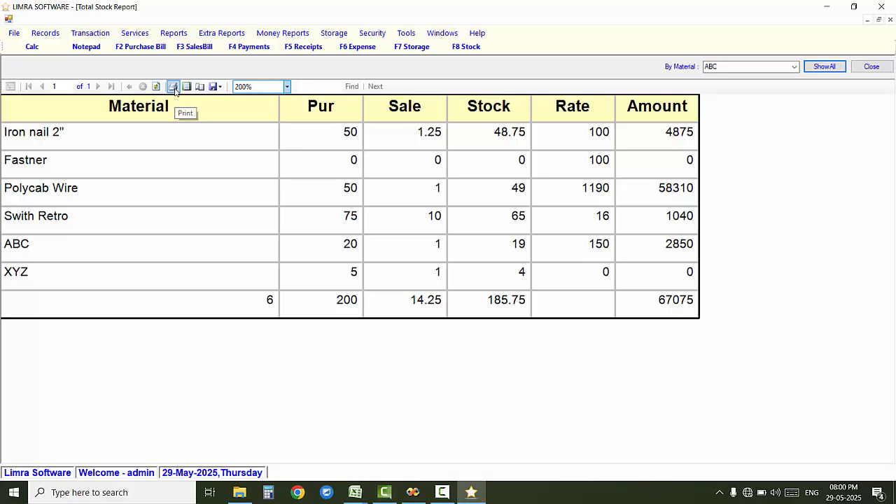
Step: Look at the export format choices, dismiss them, and close the stock report
click(215, 87)
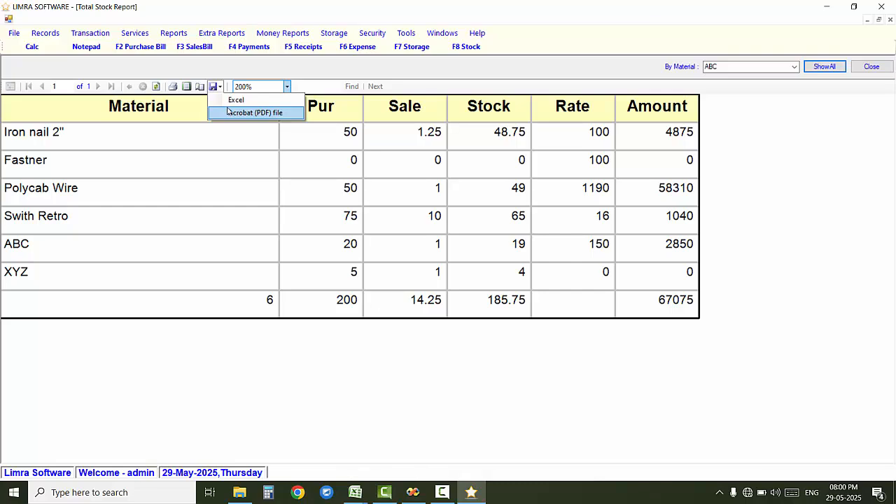
click(361, 395)
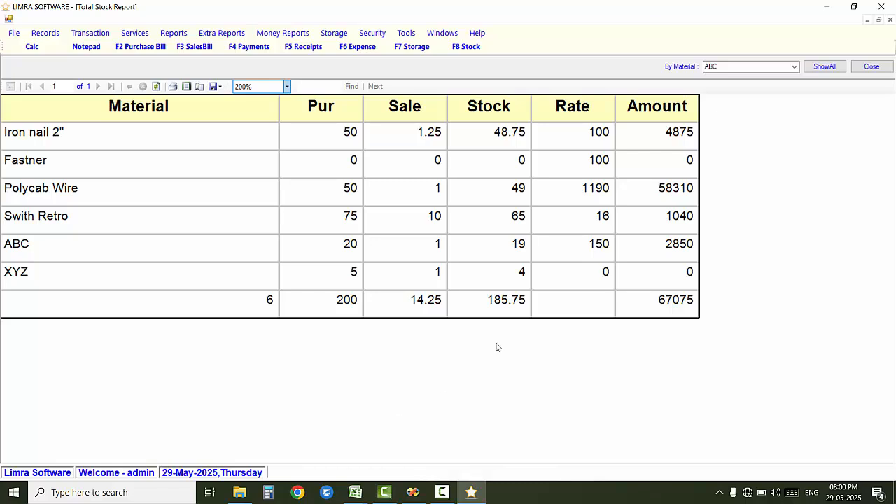
click(873, 66)
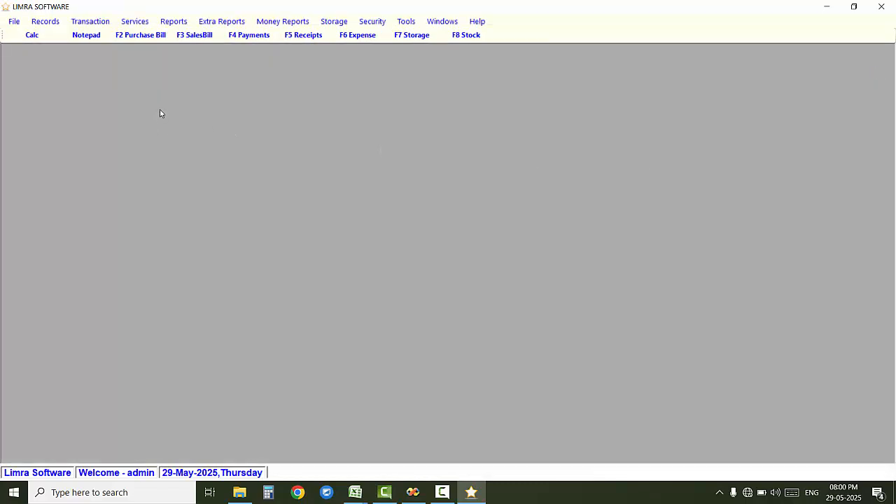
Step: Open the material Sale report at 150% zoom, keeping Iron nail 2" as the material filter
click(174, 21)
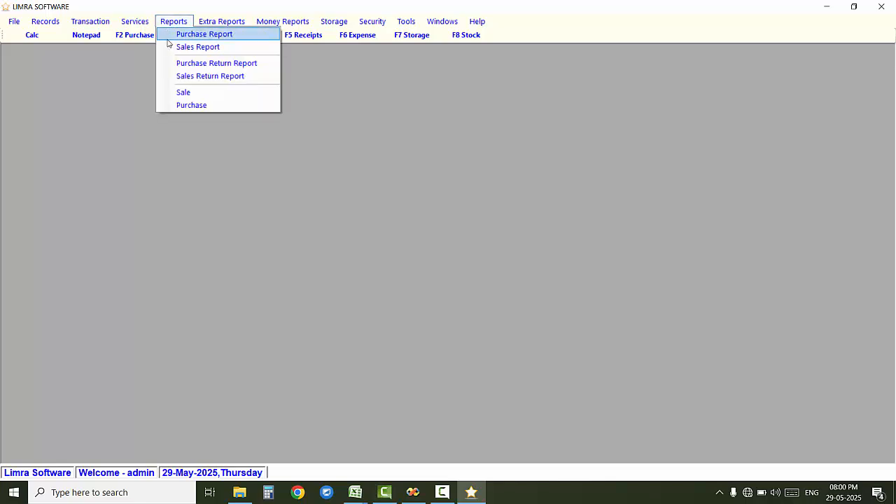
click(182, 92)
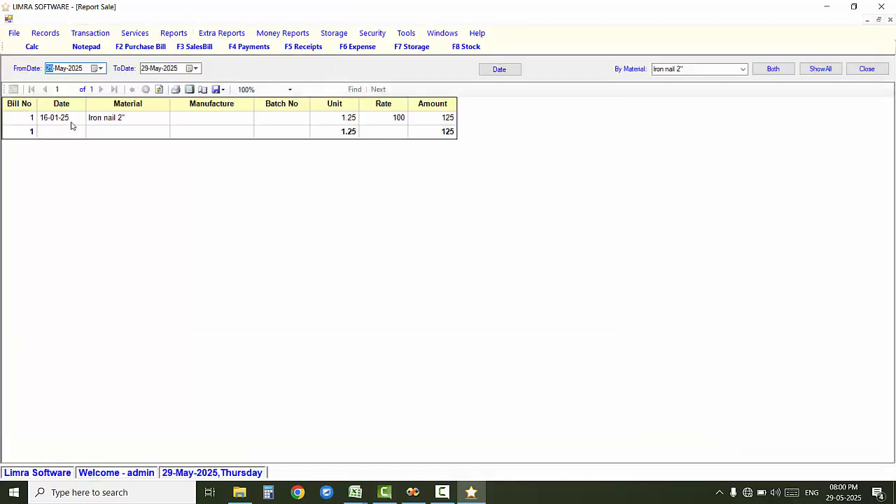
click(289, 89)
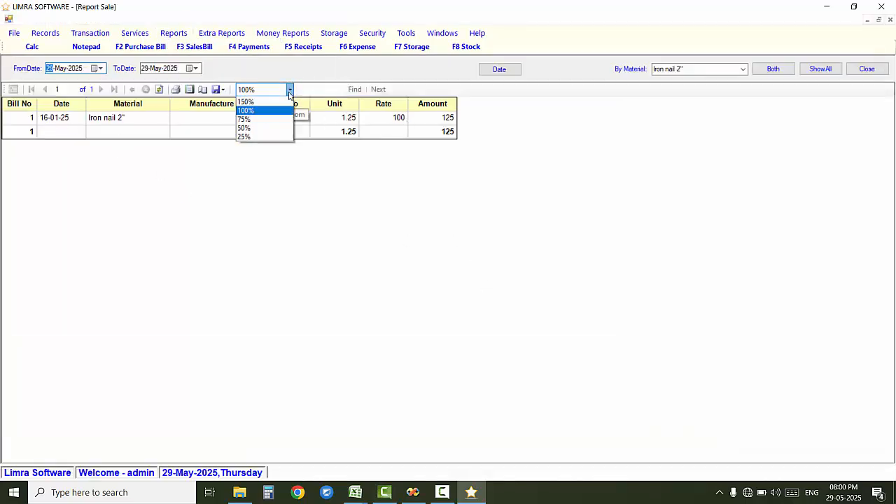
click(273, 138)
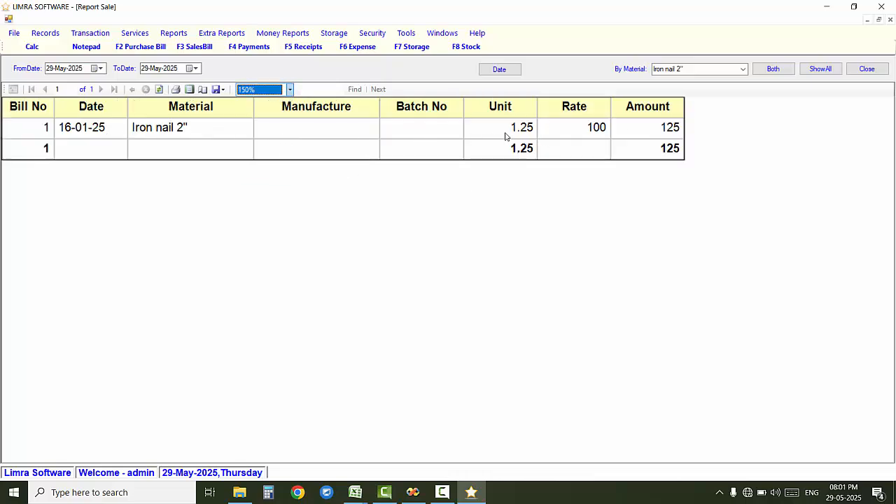
click(743, 68)
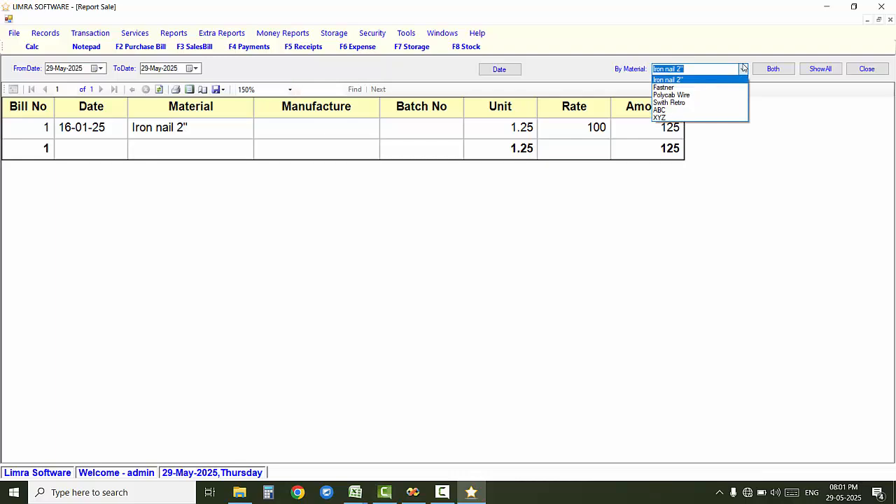
click(743, 68)
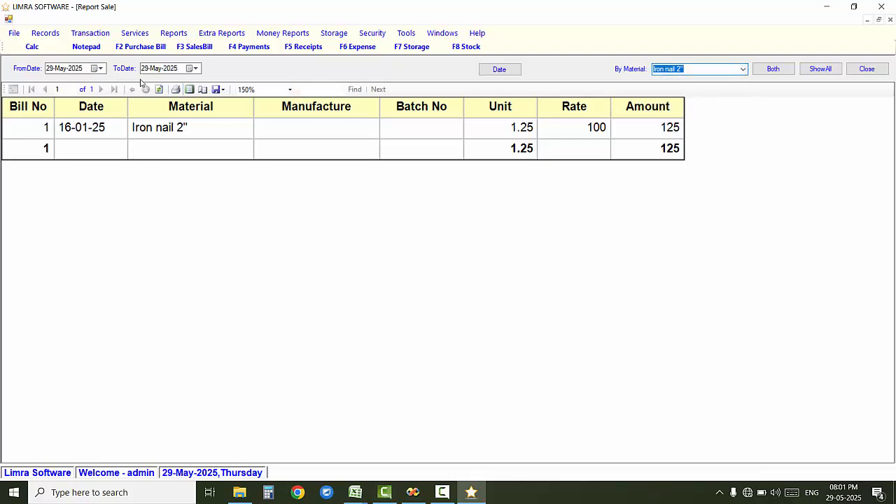
Step: Show sales from 01-May-2025 to 31-May-2025 (ABC and XYZ, total 355), then close the report
click(100, 67)
click(110, 106)
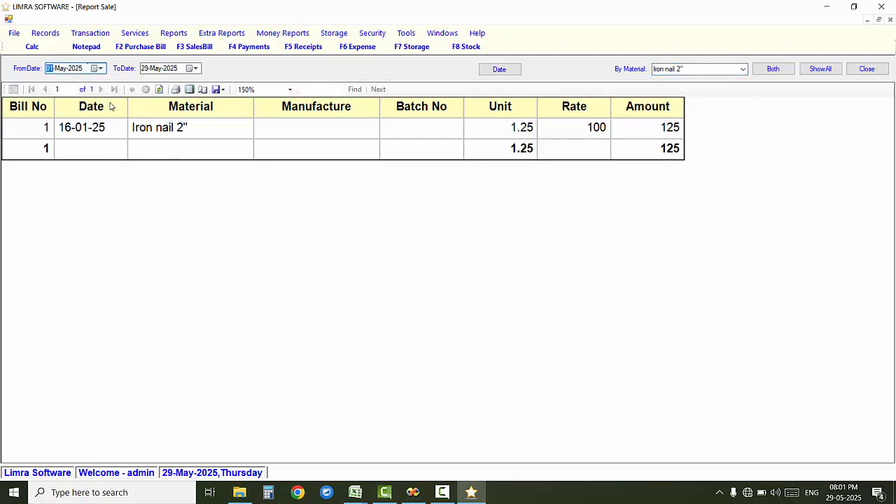
click(196, 68)
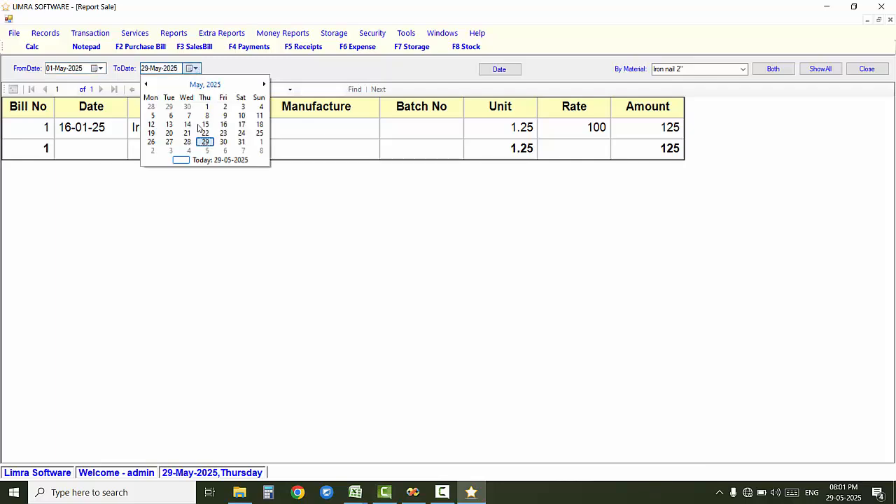
click(242, 142)
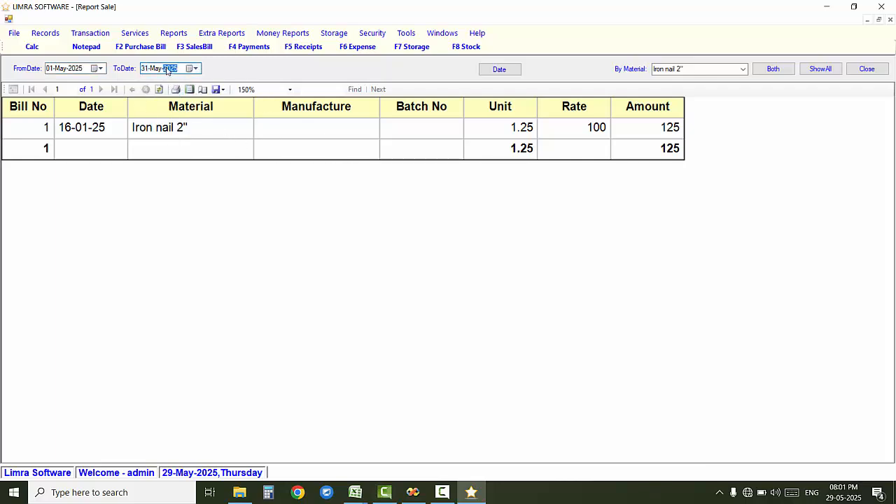
click(510, 73)
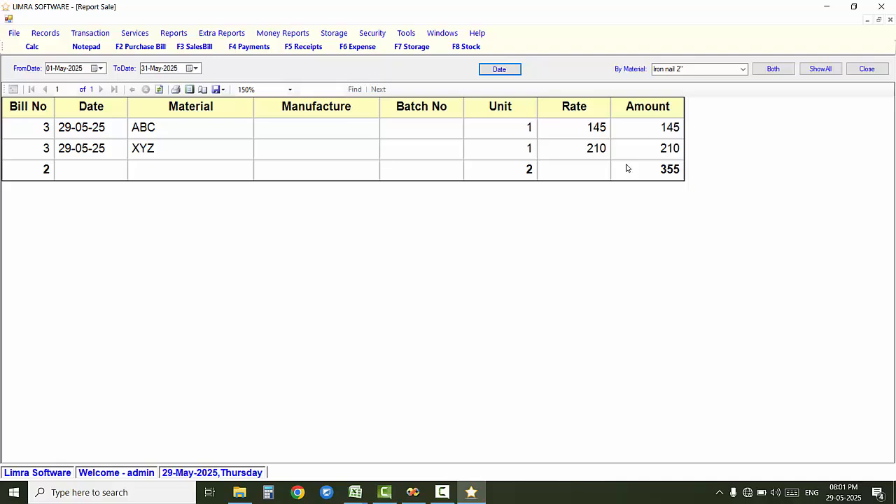
key(Escape)
Step: Open the customer-wise Sales Report from 01-May-2025 for all customers
click(172, 21)
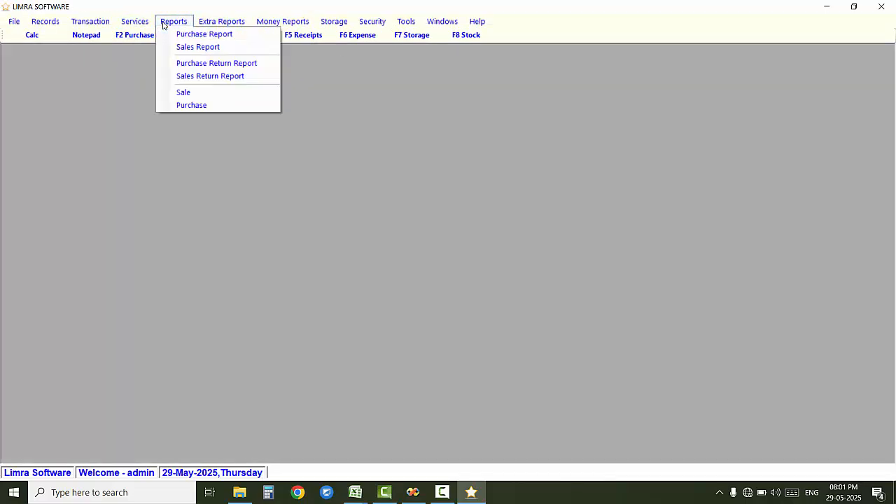
click(181, 47)
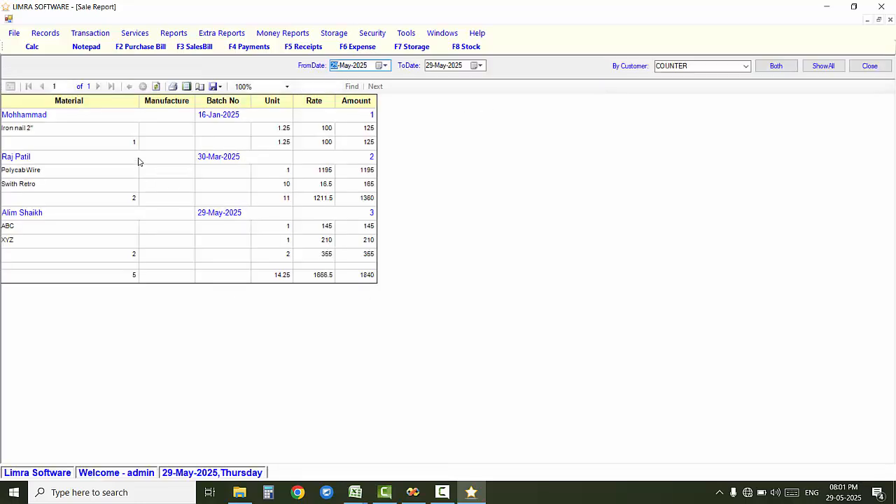
click(388, 67)
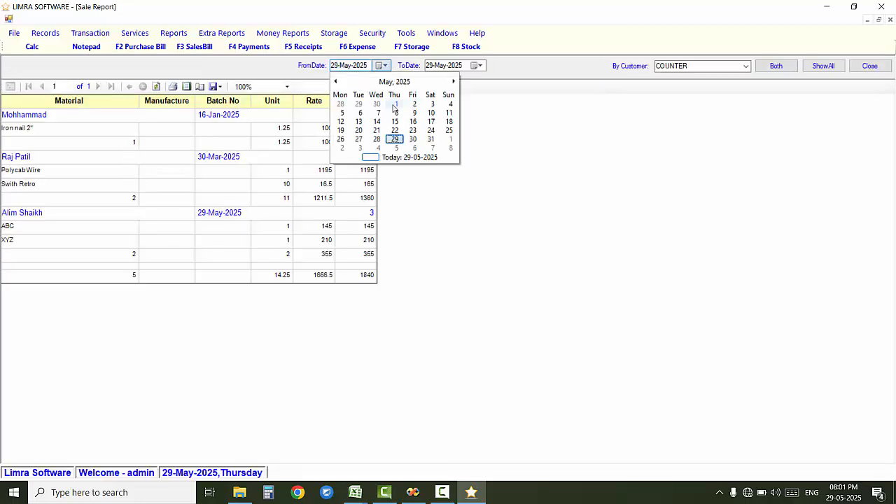
click(395, 104)
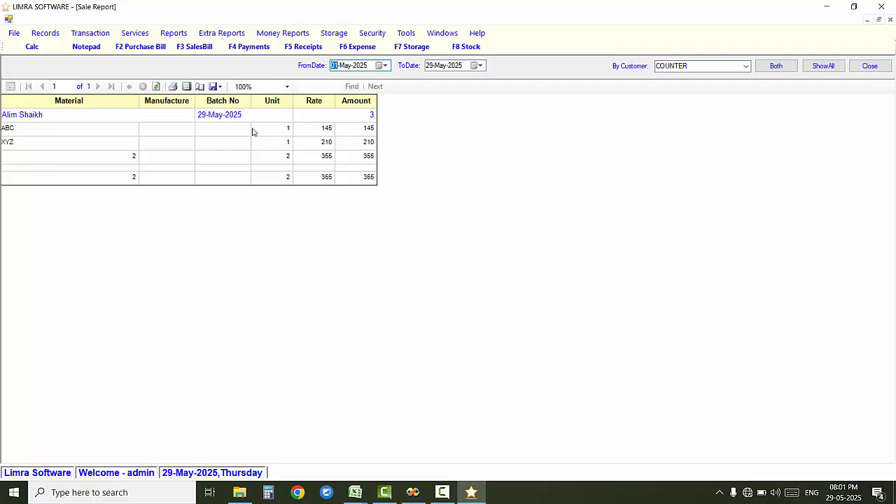
click(819, 66)
Step: Zoom the sales report (three bills, total 1840) to 150%, then close it
click(287, 87)
click(272, 142)
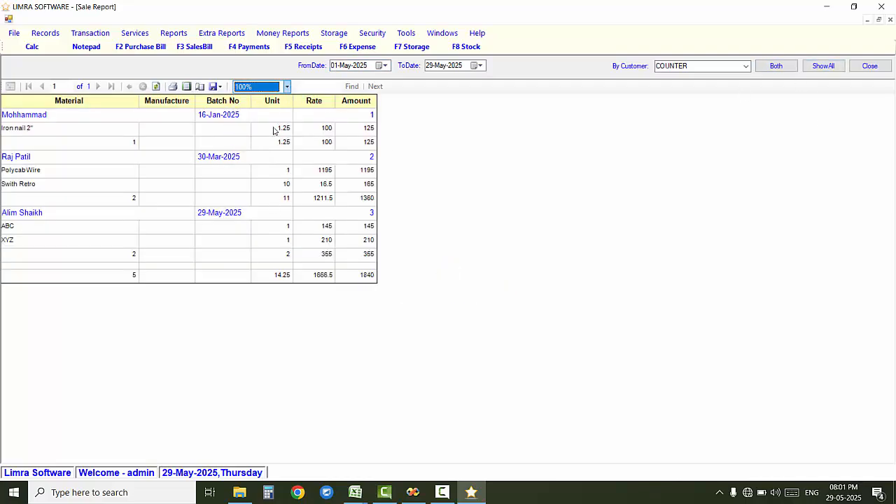
click(288, 87)
click(265, 133)
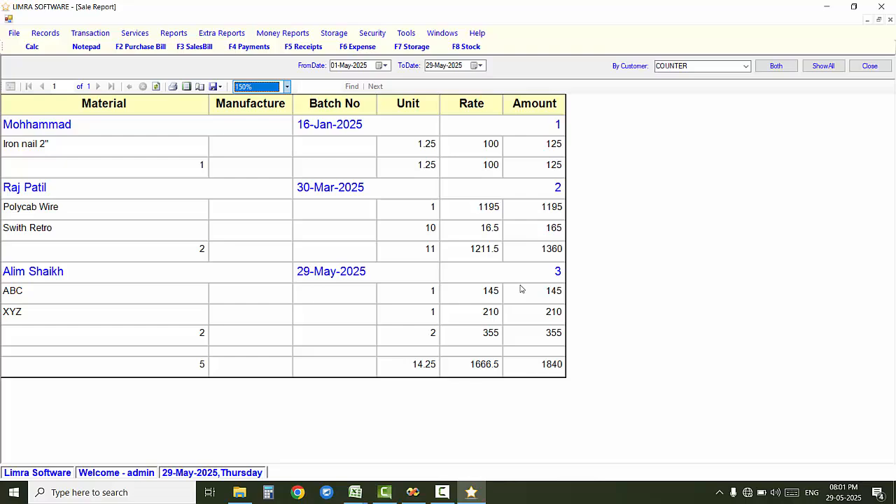
click(875, 68)
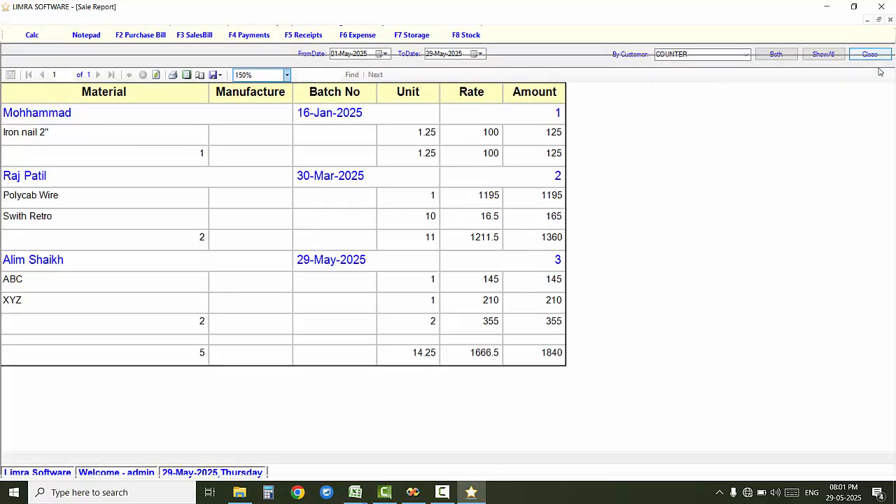
Step: Open Extra Reports > Stock > Stock Details to show the Total Stock Report
click(219, 21)
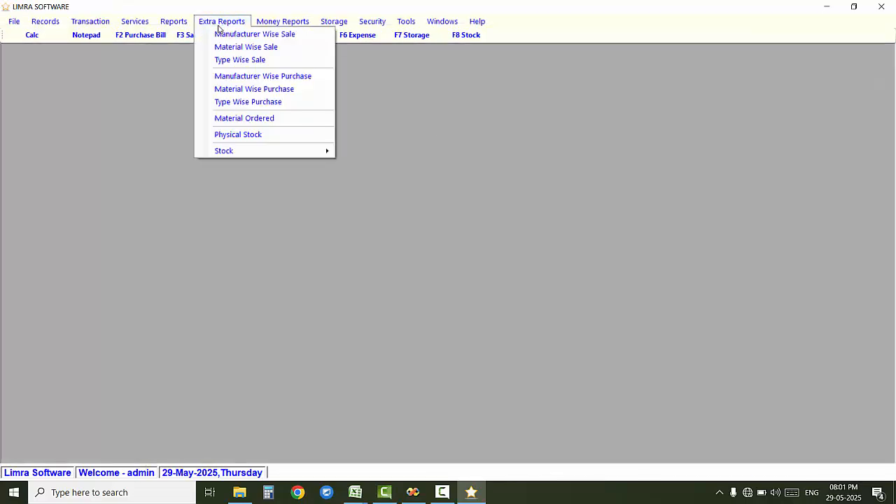
click(173, 22)
mouse_move(214, 21)
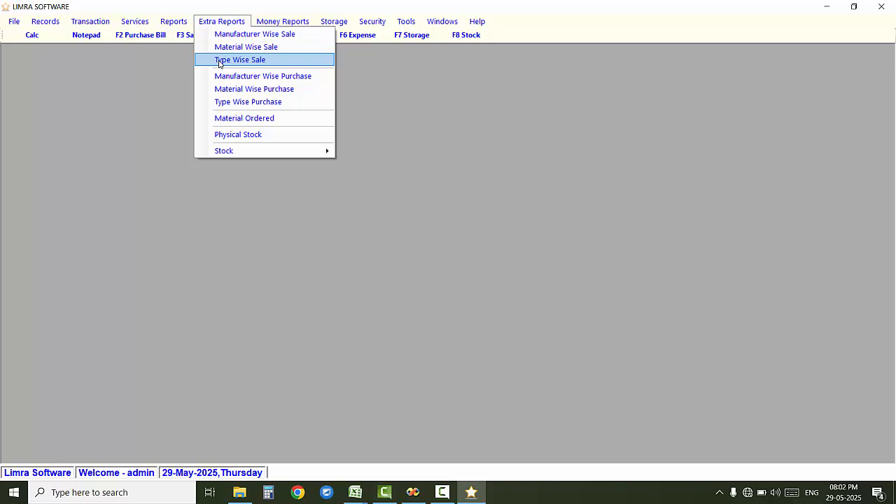
mouse_move(291, 152)
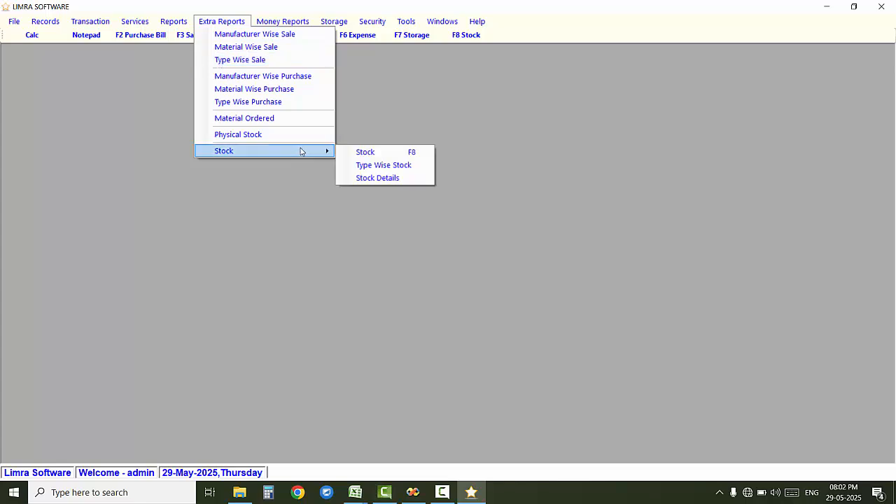
click(356, 181)
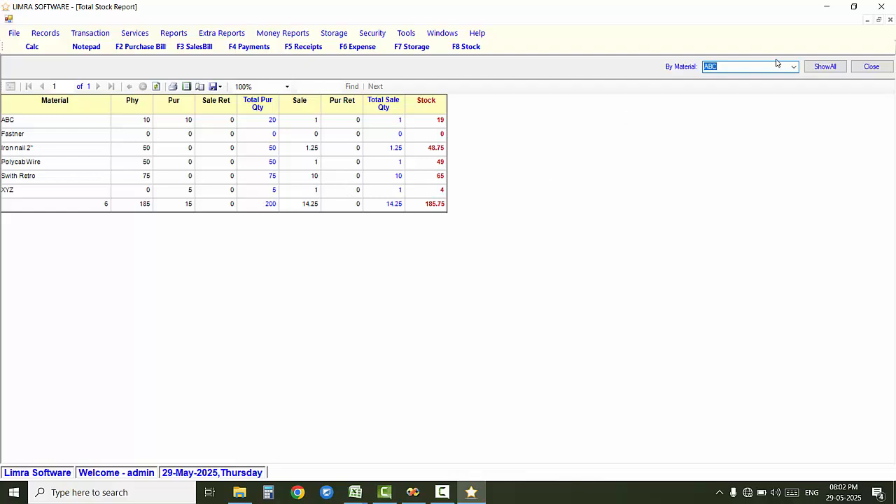
Step: Read the stock details at 200% zoom, close them, and open the Money Reports menu
click(286, 86)
click(268, 124)
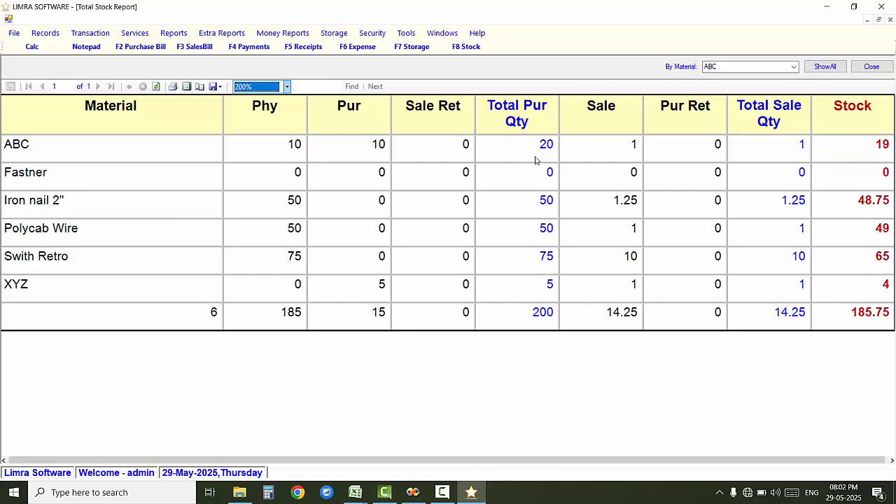
drag(521, 460, 559, 449)
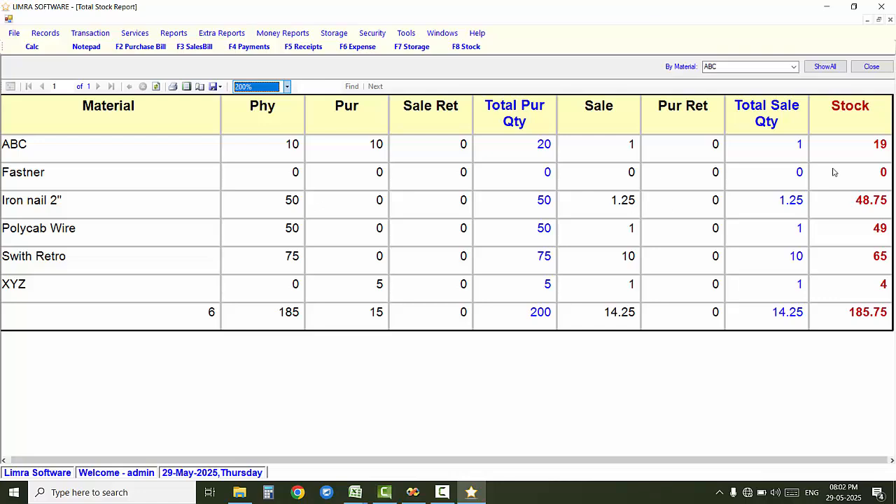
click(870, 67)
click(298, 21)
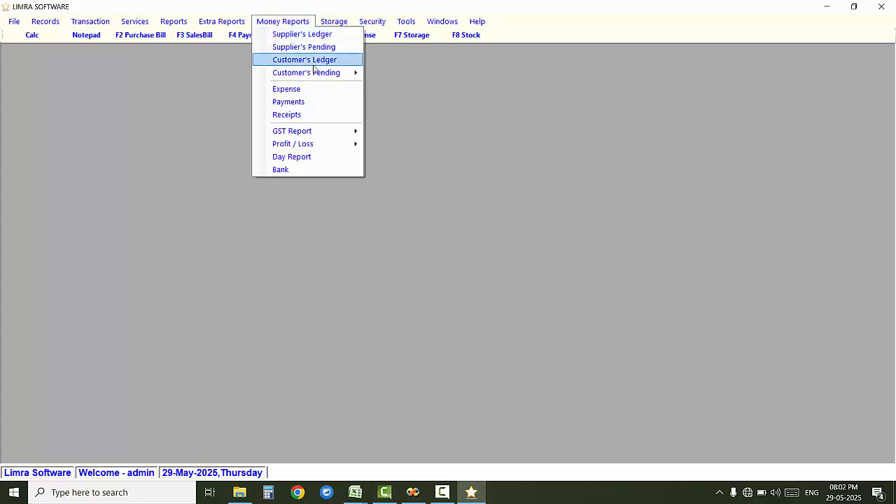
Step: Show the chosen customer's ledger (balance 1855) at 200%, then start a new blank receipt
click(303, 60)
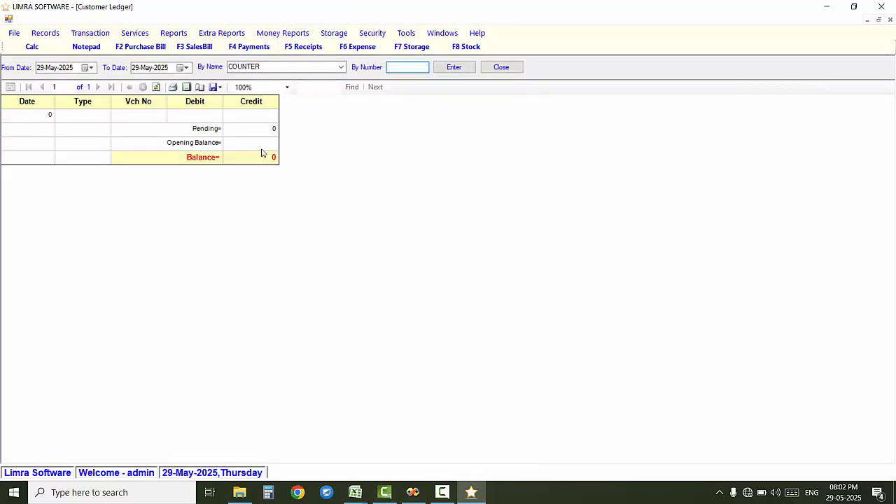
click(343, 66)
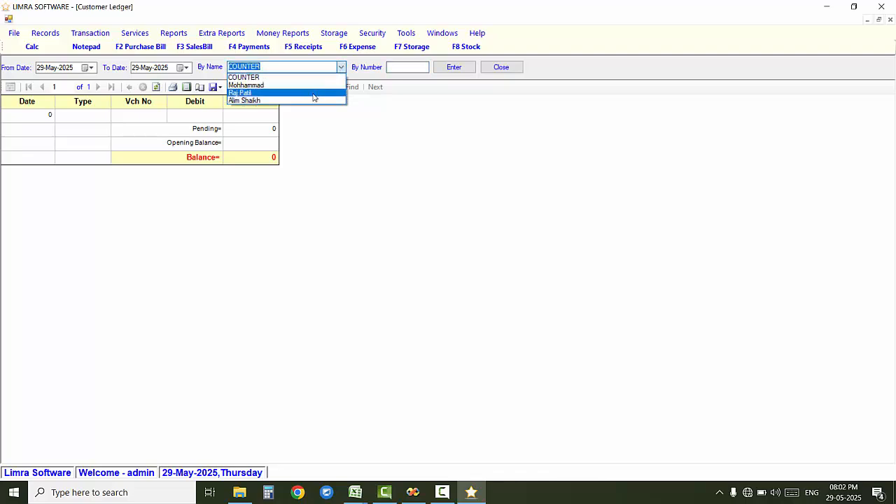
click(310, 100)
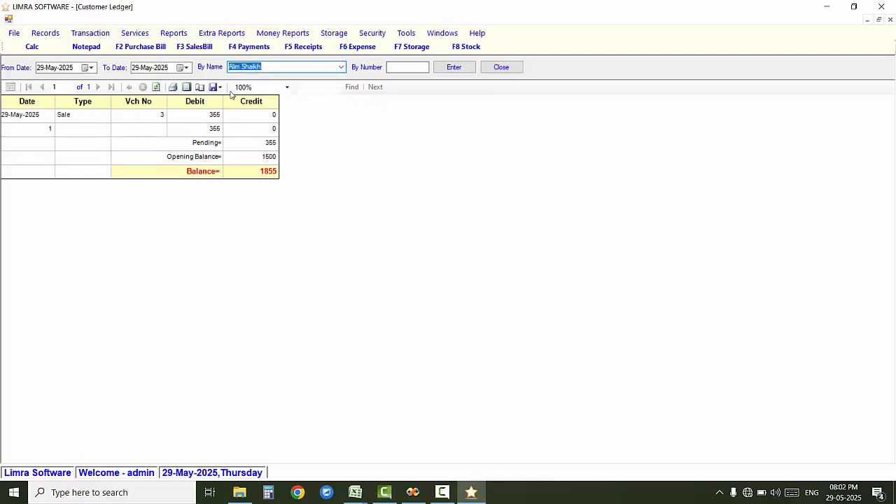
click(286, 87)
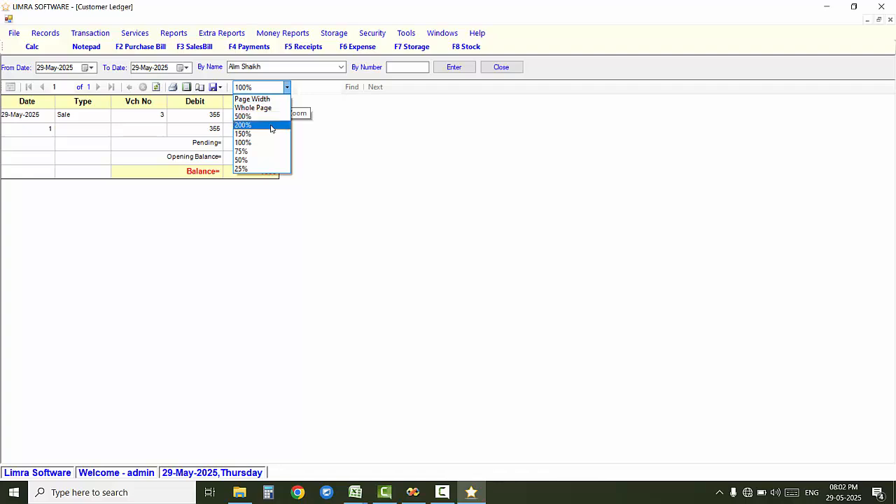
click(262, 123)
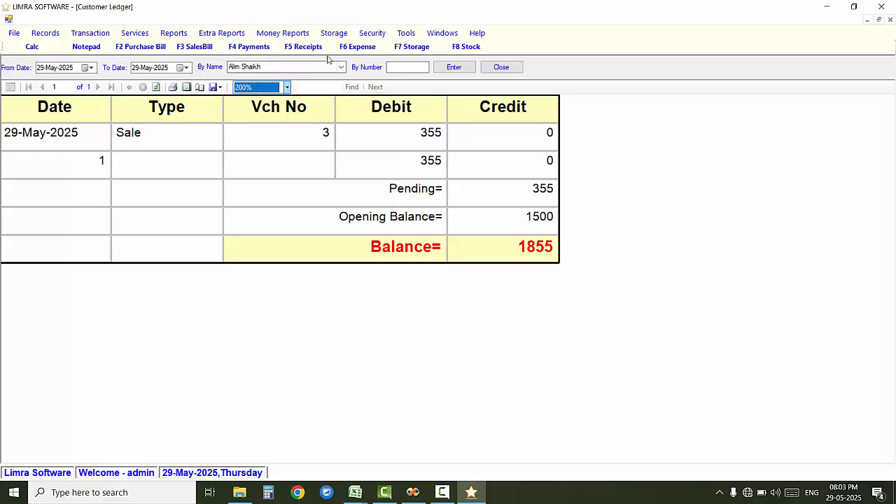
click(303, 46)
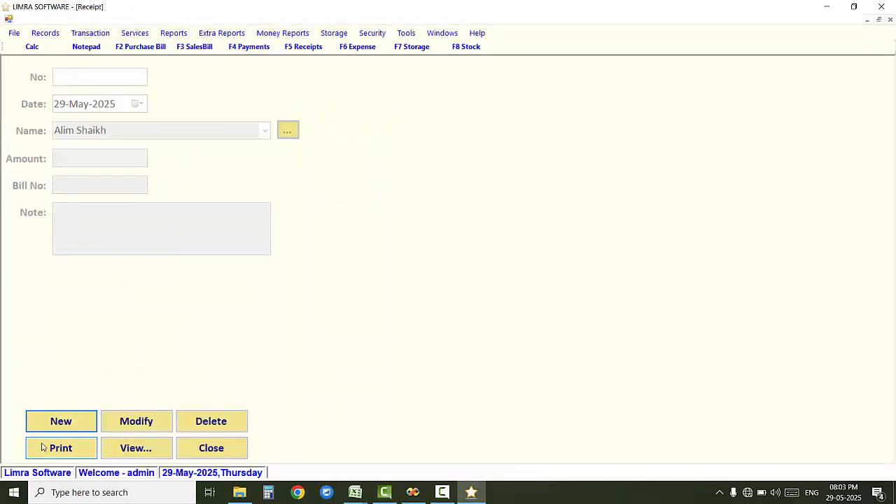
click(60, 423)
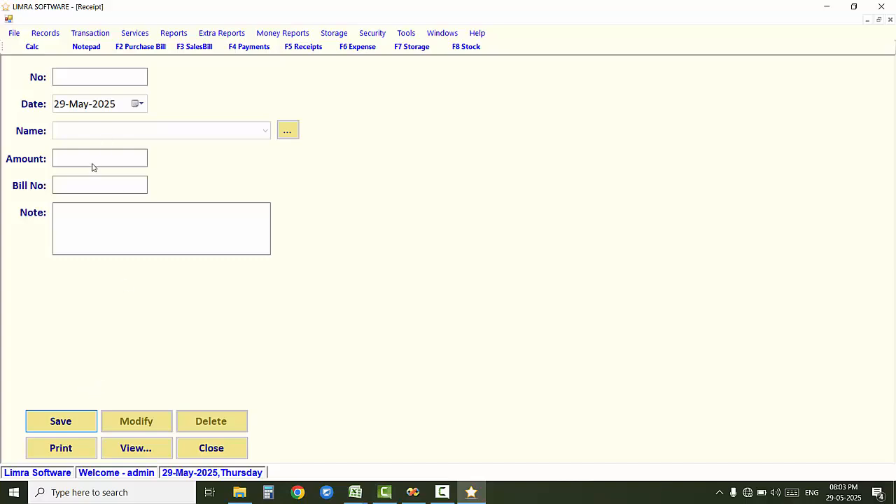
Step: Enter a new receipt of 100 for the customer and save it as record 3
click(228, 450)
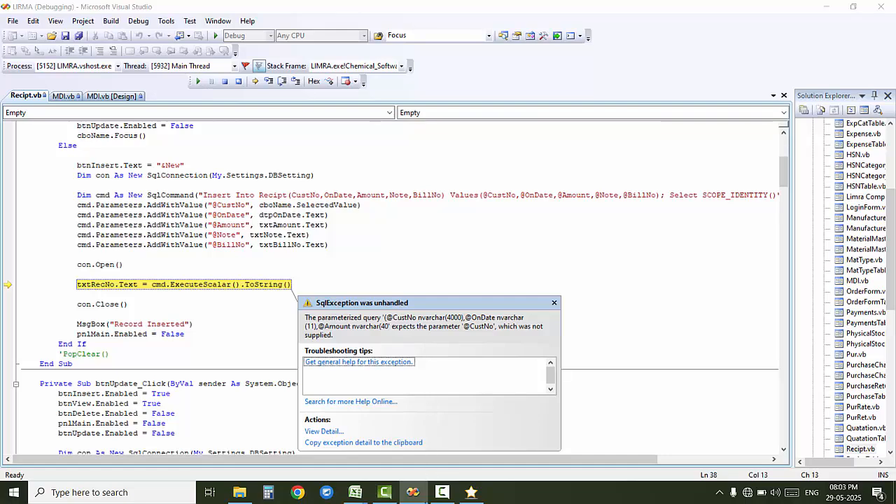
click(442, 492)
click(849, 448)
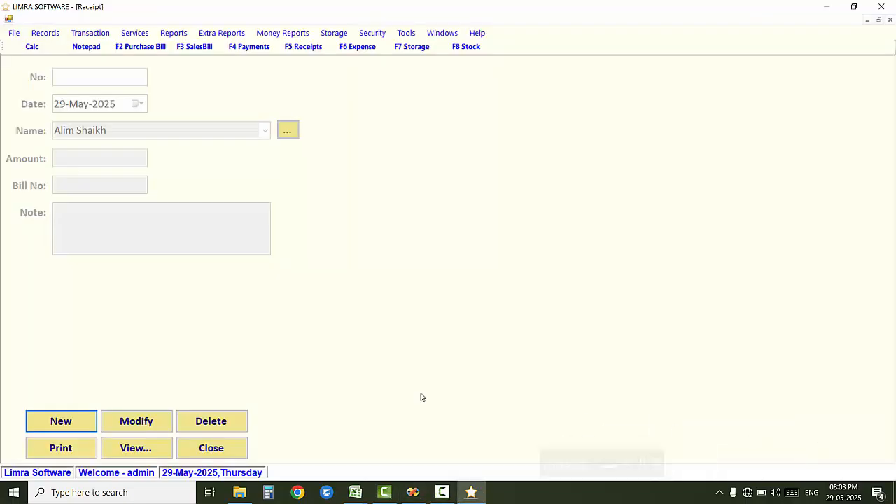
click(61, 421)
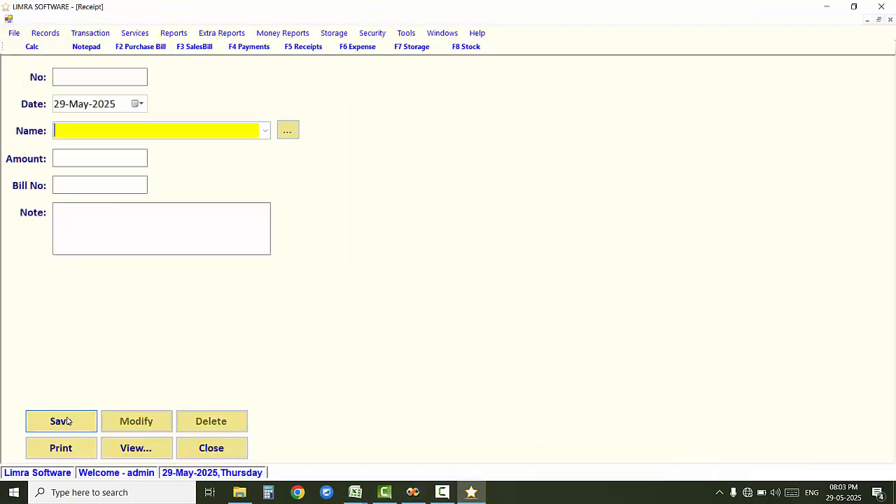
click(265, 130)
click(265, 130)
key(Down)
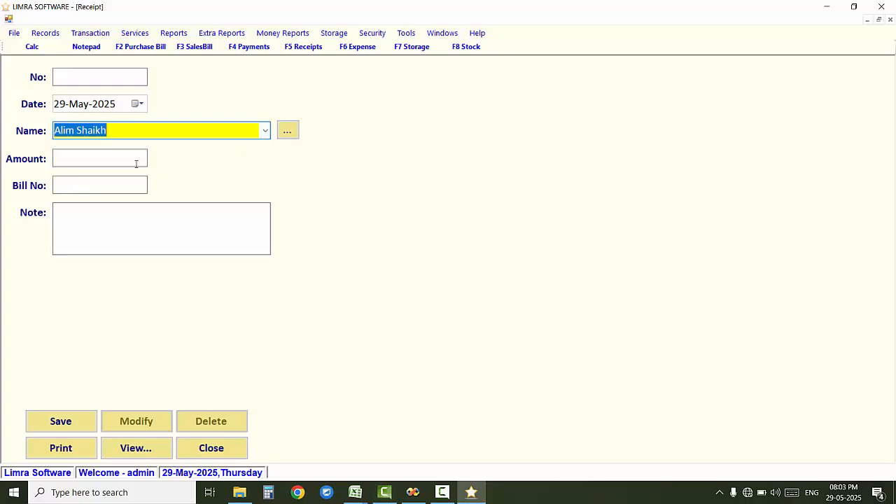
click(132, 161)
text(100)
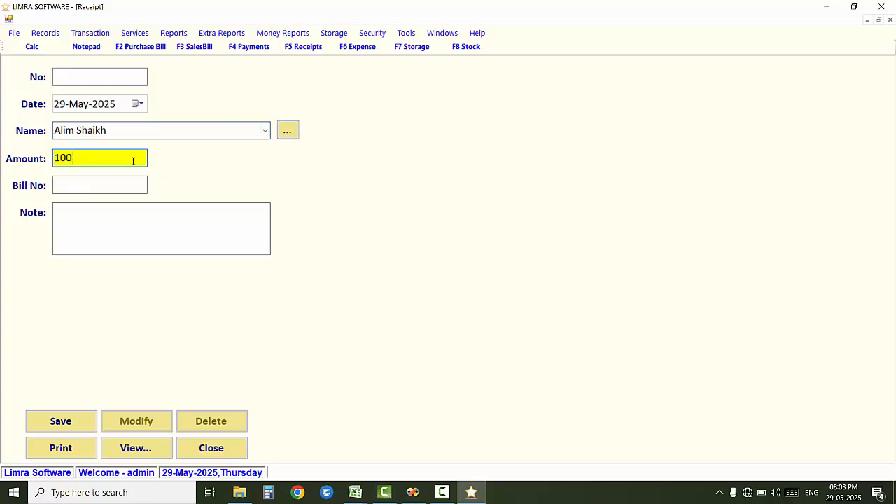
click(83, 420)
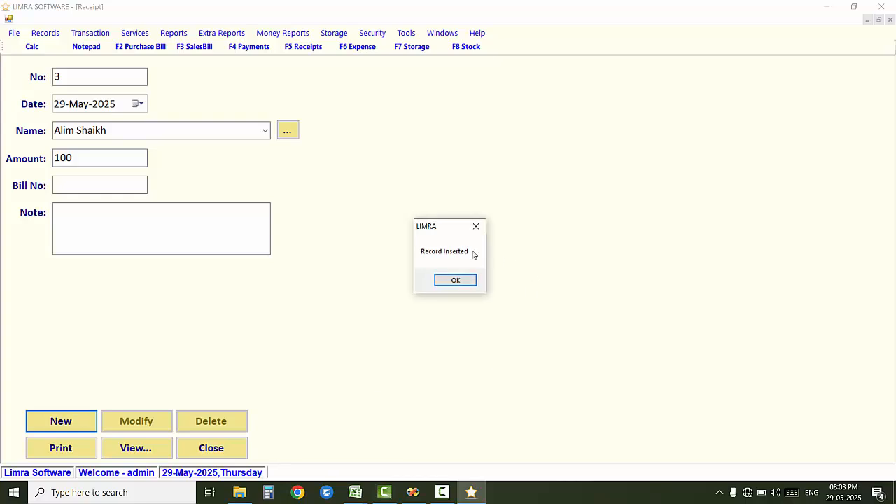
click(456, 284)
key(Escape)
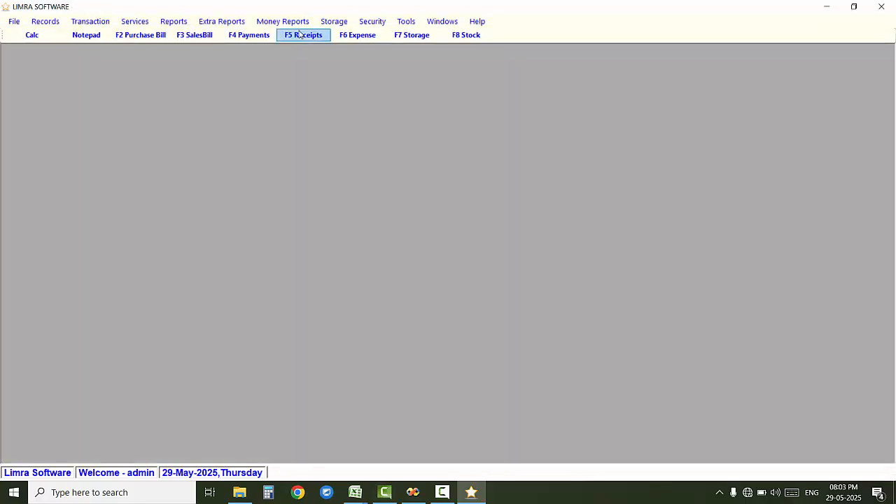
click(301, 24)
click(314, 62)
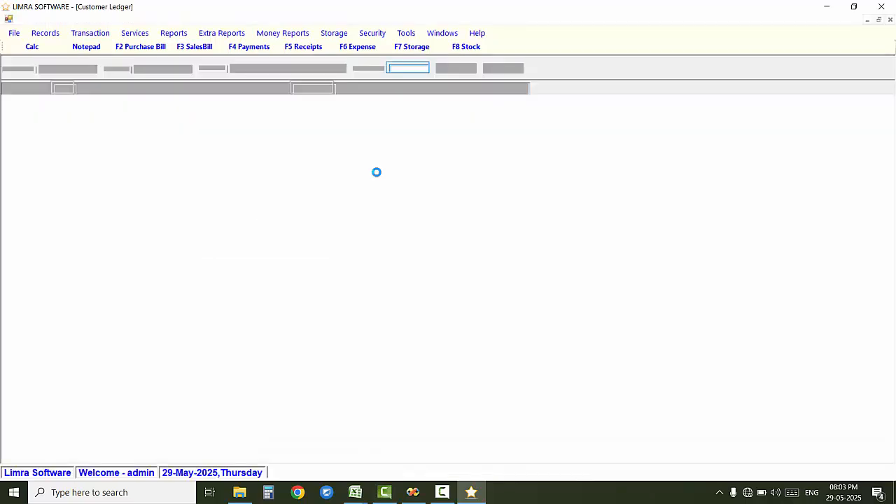
click(341, 67)
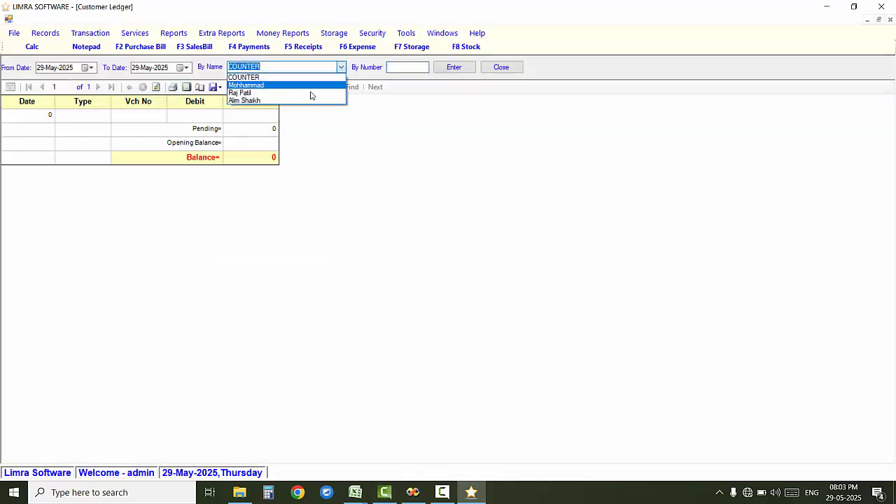
click(305, 101)
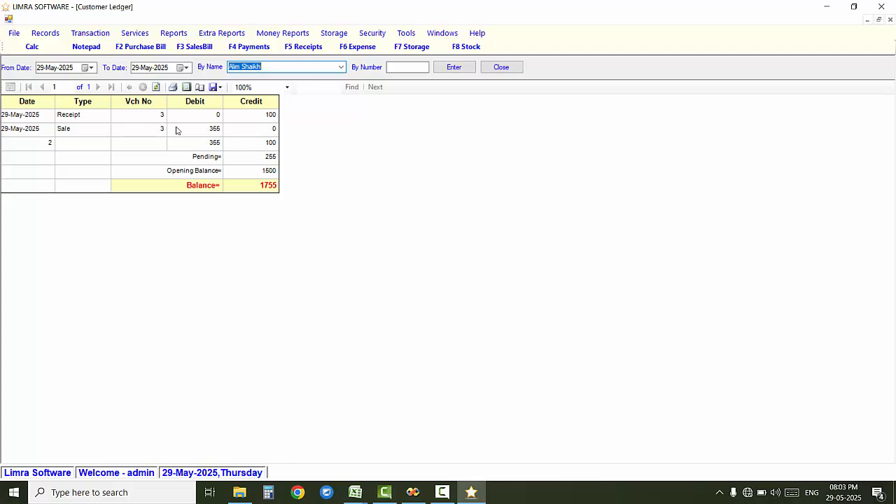
click(287, 87)
click(279, 125)
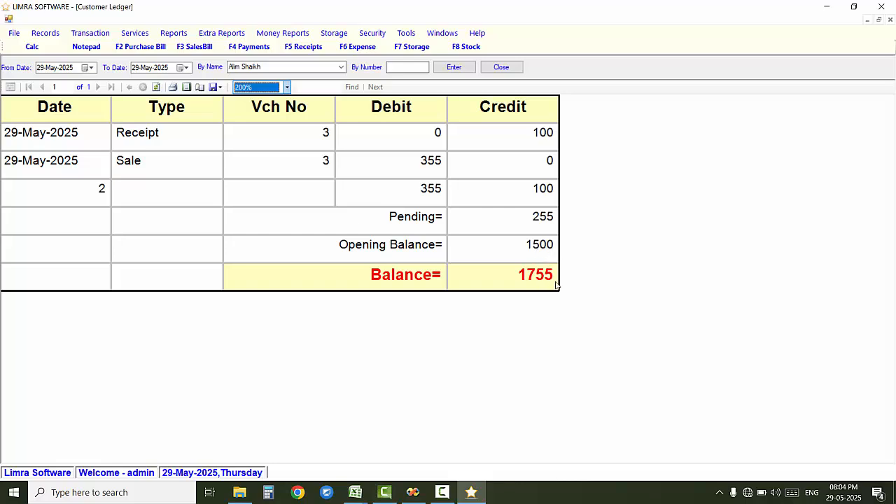
click(219, 87)
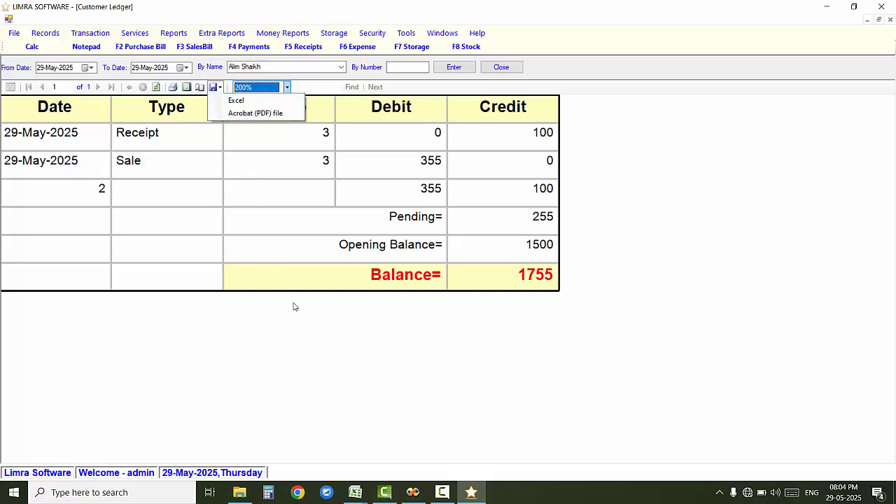
click(324, 359)
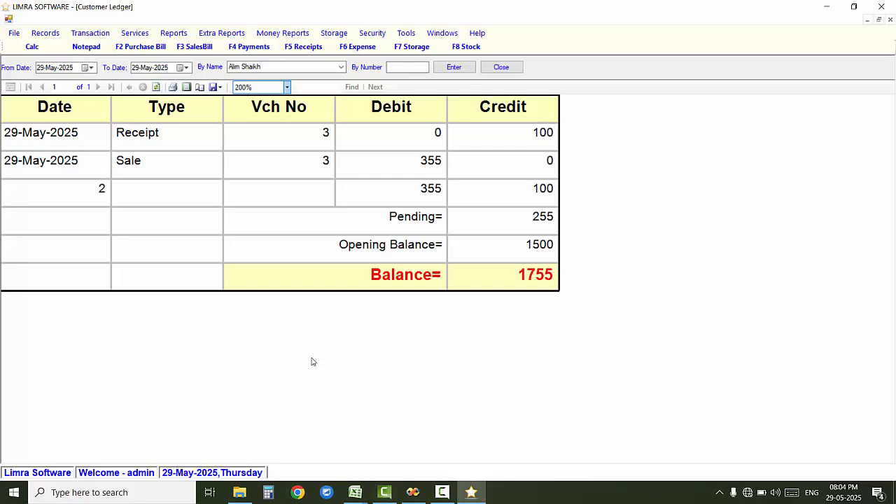
key(Escape)
click(302, 19)
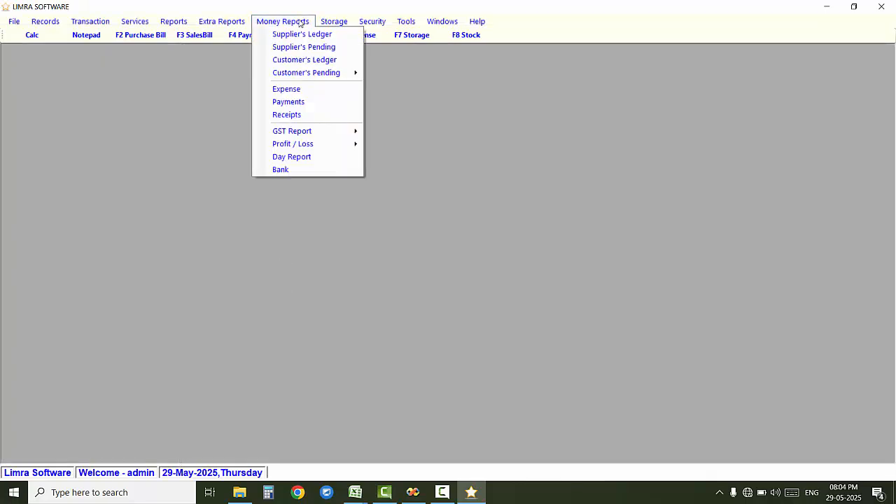
mouse_move(334, 72)
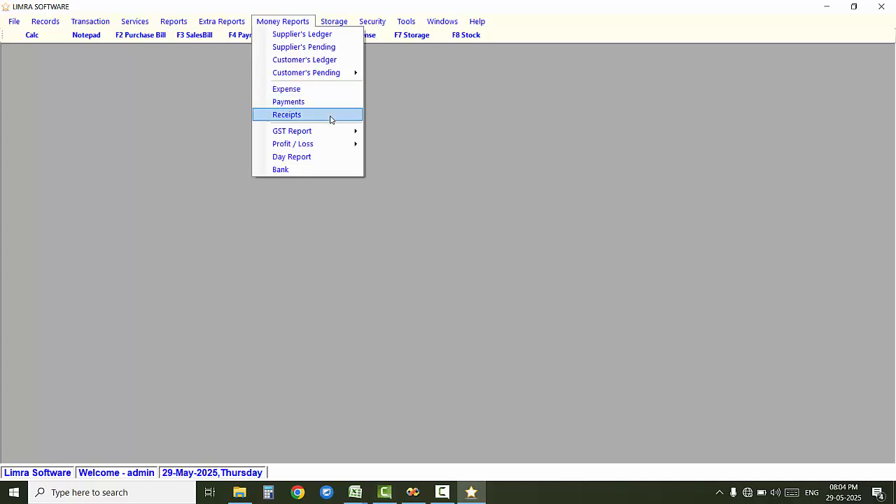
mouse_move(340, 131)
mouse_move(411, 133)
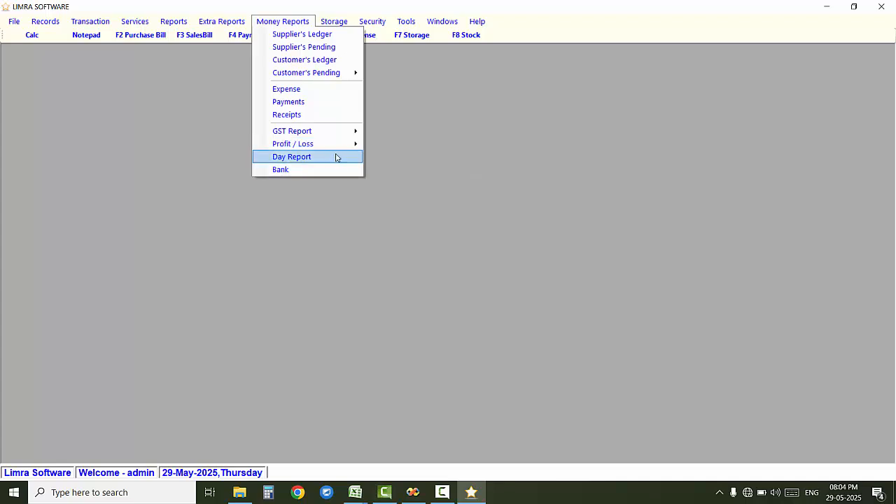
click(350, 200)
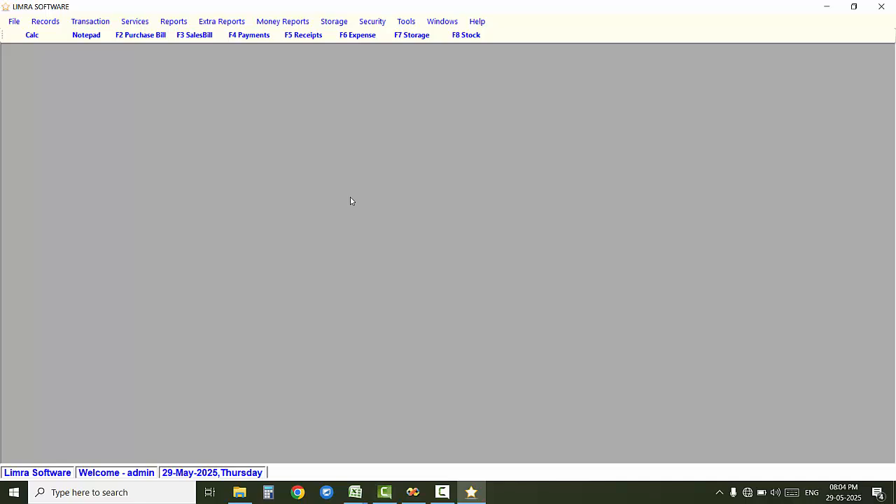
Step: Type the contact's phone number into a new Notepad note and select it
click(86, 35)
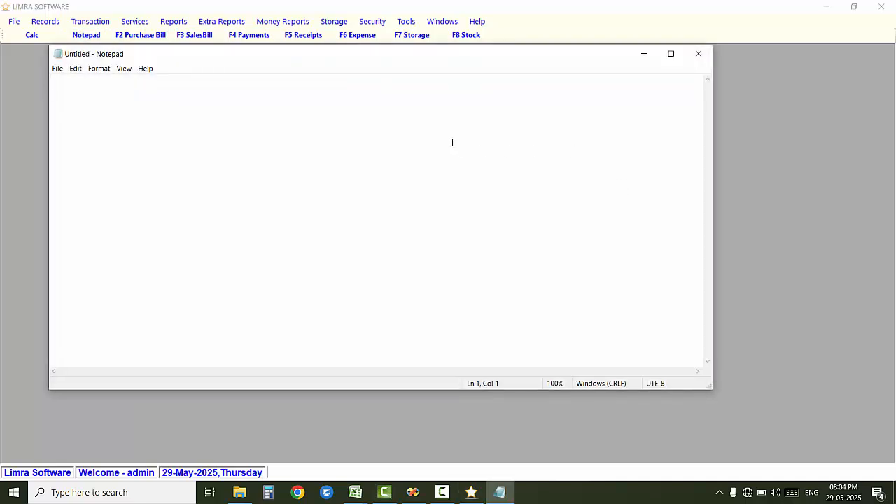
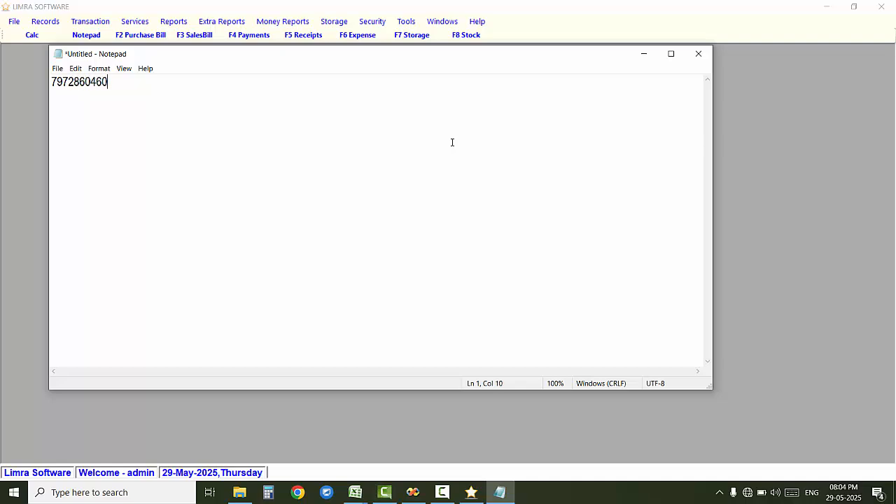
key(ctrl+a)
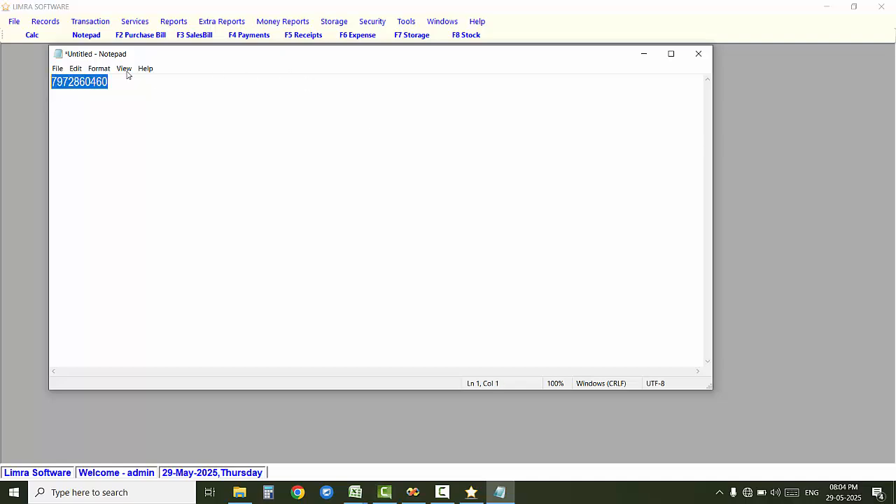
Step: Set the number's font size to 28 and move the Notepad window down and right
click(99, 68)
click(119, 92)
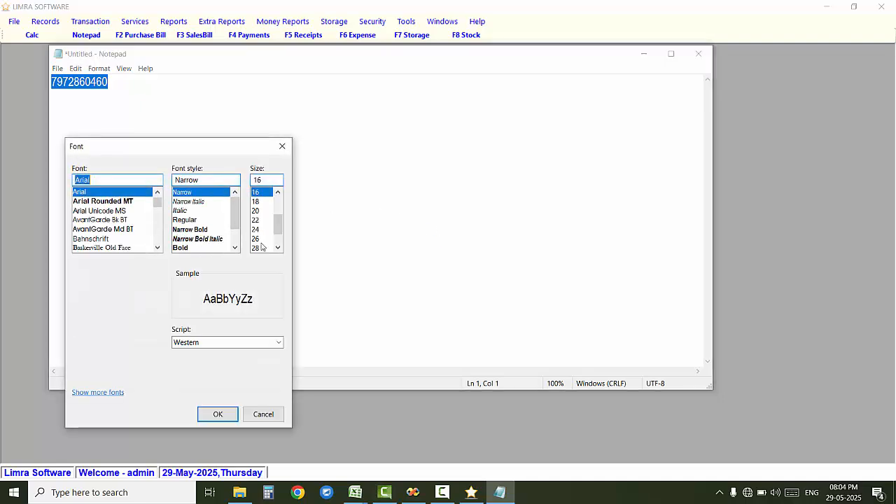
click(257, 248)
click(218, 414)
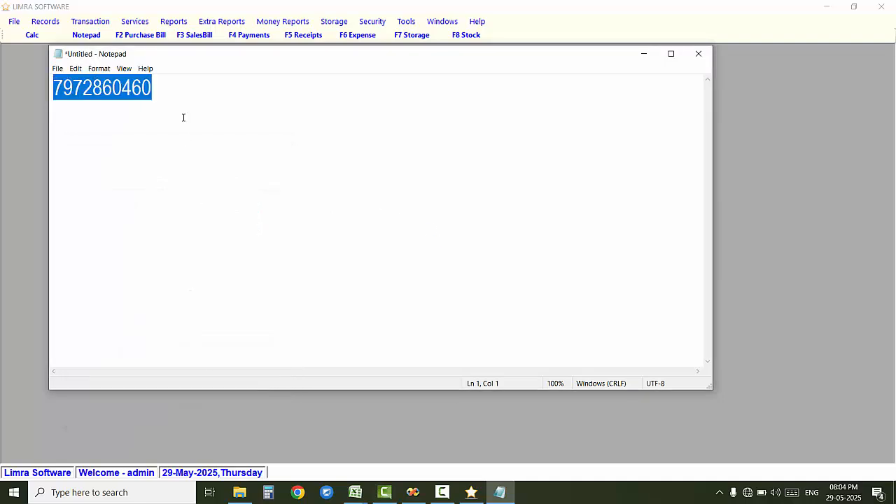
click(163, 91)
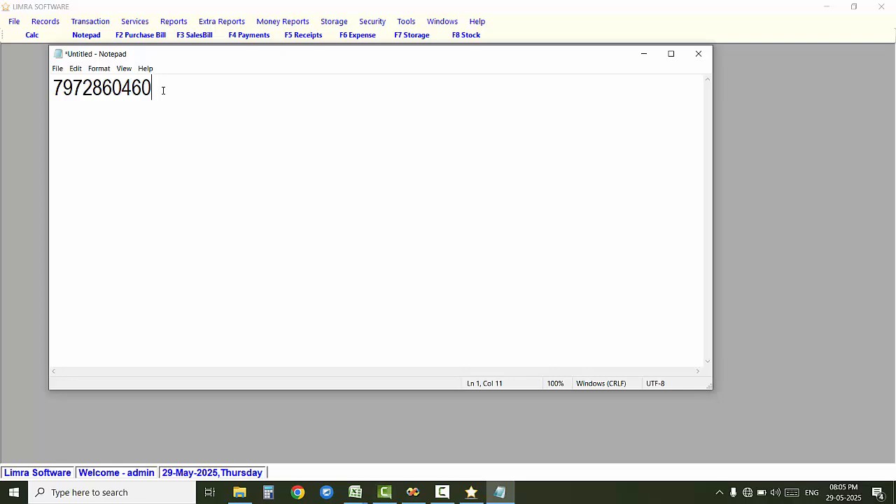
drag(415, 56, 454, 83)
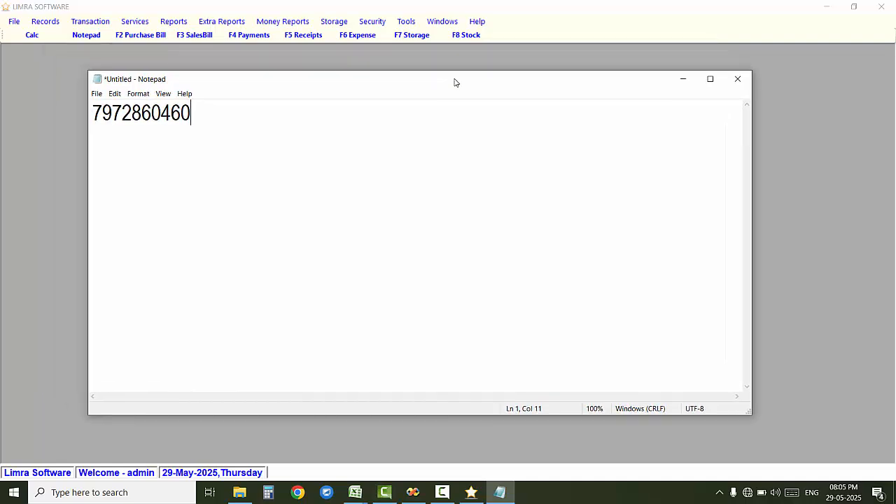